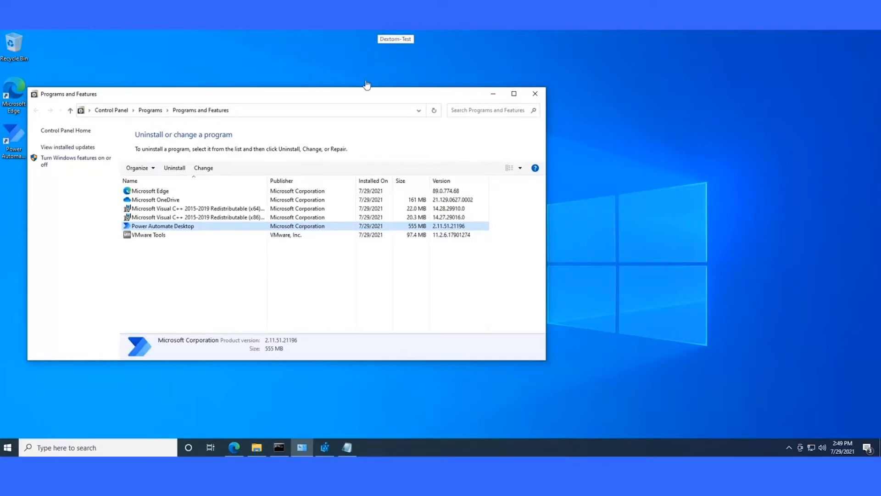
Review the silent install command for the Power Automate Desktop setup and the uninstall registry key, product code and version noted in Notepad
{"action": "left_click", "coordinate": [261, 449]}
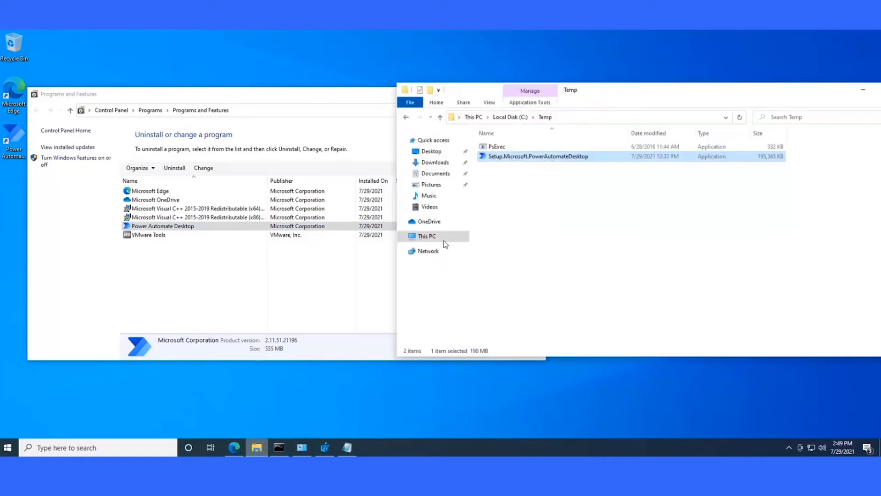
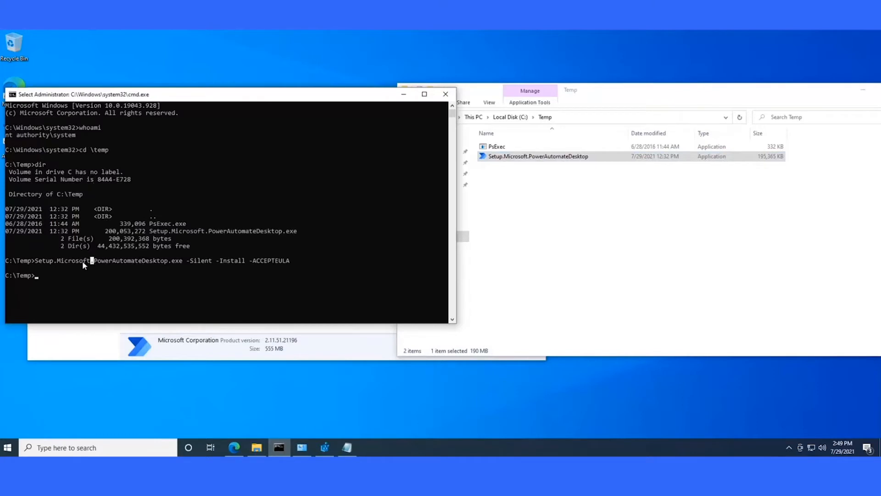
{"action": "left_click_drag", "start_coordinate": [111, 265], "coordinate": [291, 266]}
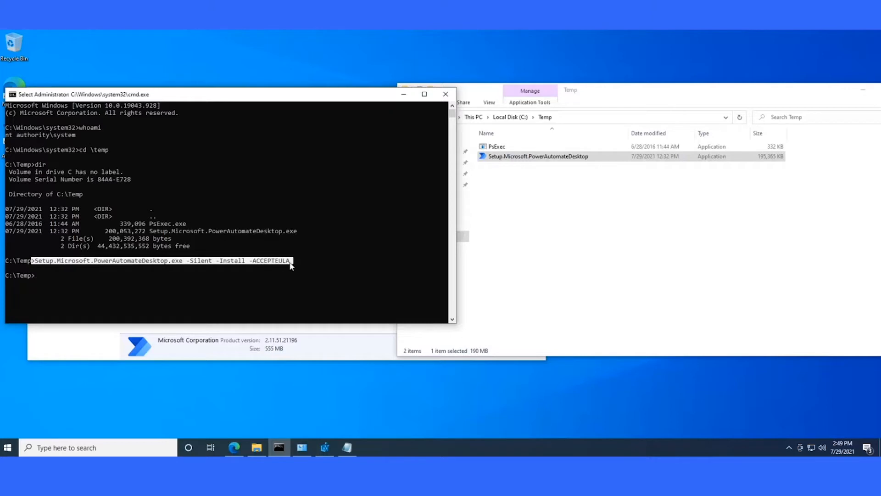
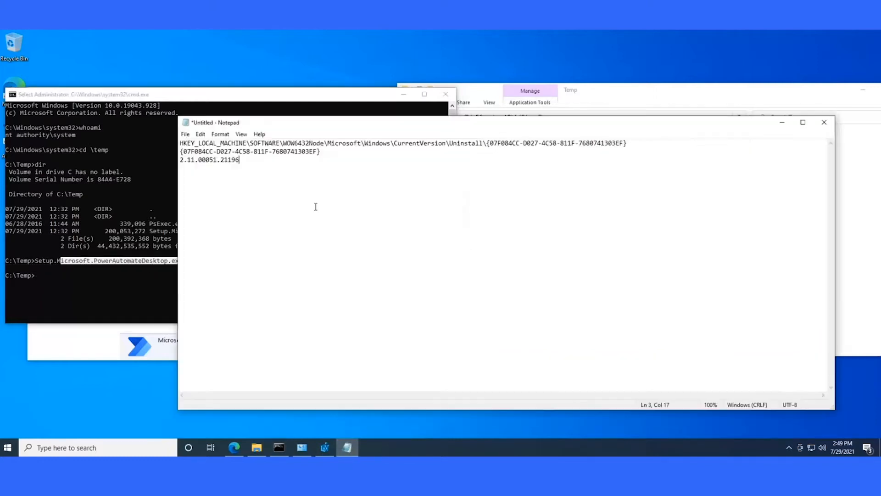
{"action": "left_click_drag", "start_coordinate": [180, 143], "coordinate": [640, 135]}
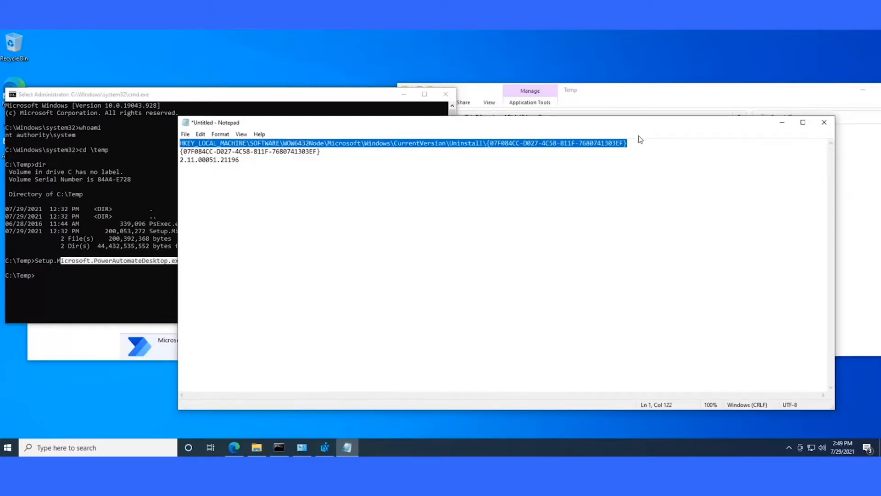
{"action": "left_click_drag", "start_coordinate": [257, 164], "coordinate": [181, 162]}
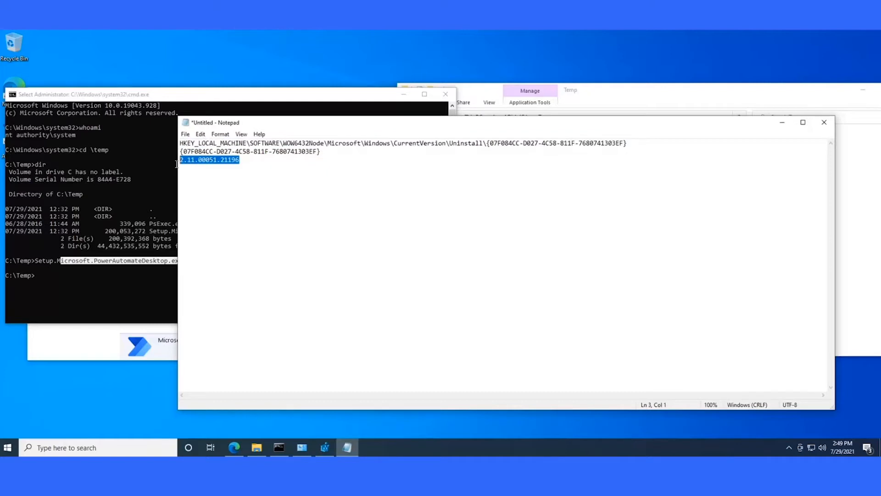
{"action": "left_click_drag", "start_coordinate": [246, 161], "coordinate": [170, 164]}
{"action": "left_click", "coordinate": [256, 160]}
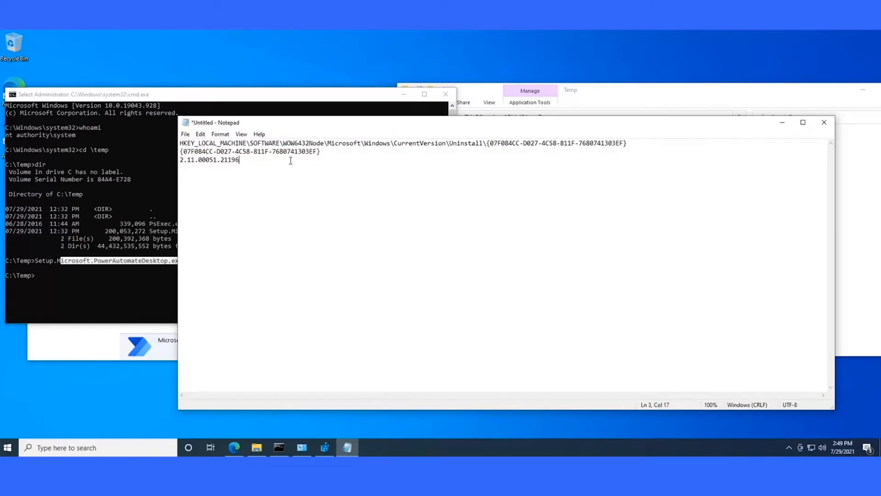
{"action": "left_click_drag", "start_coordinate": [282, 160], "coordinate": [174, 160]}
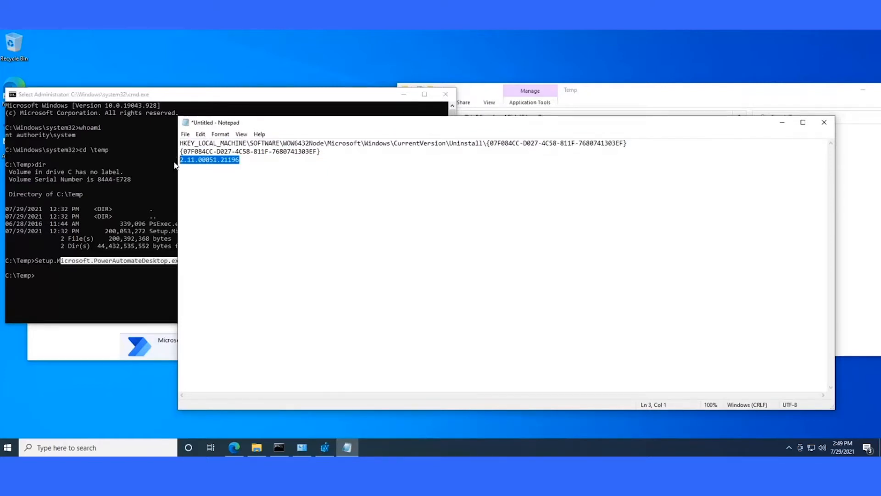
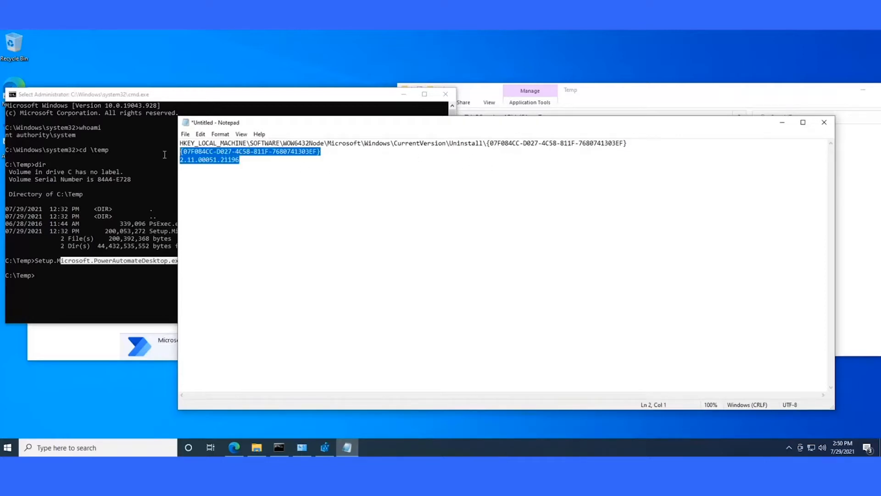
{"action": "left_click", "coordinate": [287, 180]}
Switch to the Configuration Manager console and show the Power Automate Desktop folder under Application Management > Applications in the Software Library
{"action": "left_click_drag", "start_coordinate": [678, 95], "coordinate": [569, 70]}
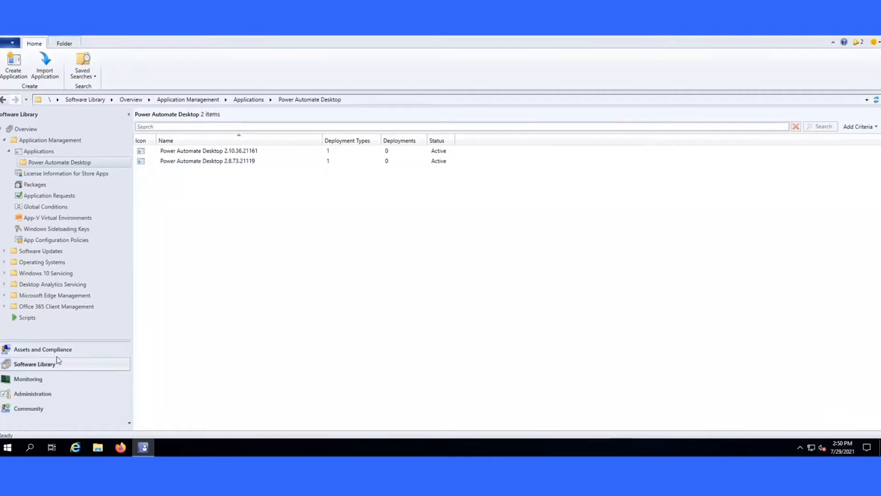
{"action": "left_click", "coordinate": [43, 349]}
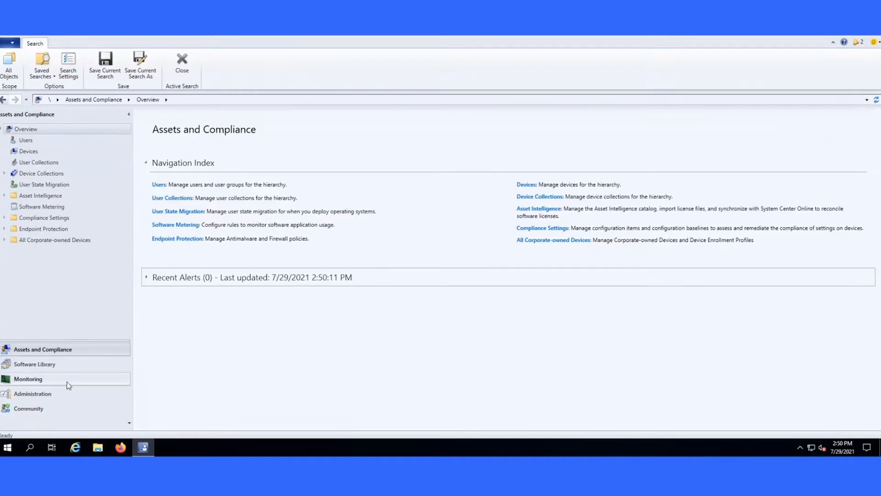
{"action": "left_click", "coordinate": [42, 367]}
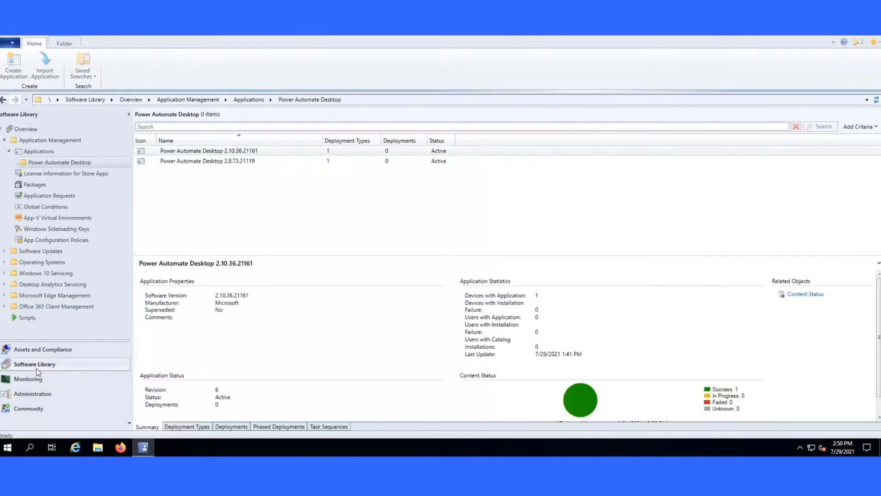
{"action": "left_click", "coordinate": [9, 152]}
{"action": "left_click", "coordinate": [4, 140]}
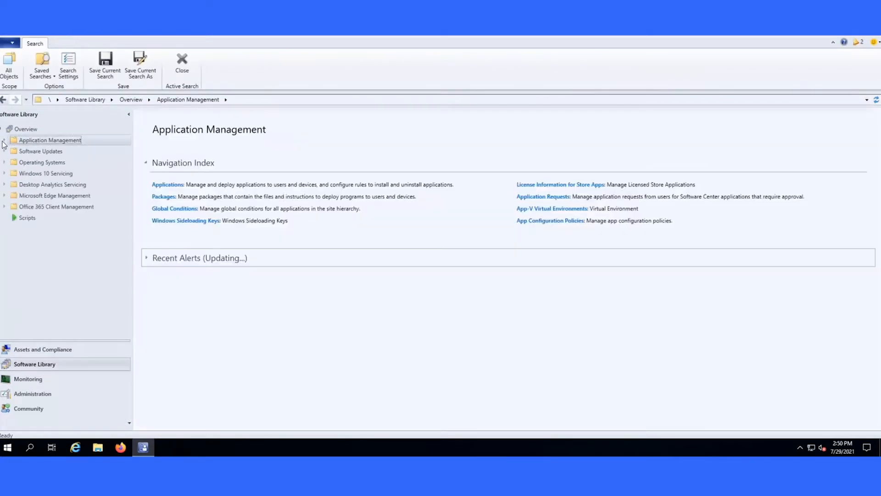
{"action": "left_click", "coordinate": [4, 140]}
{"action": "double_click", "coordinate": [25, 152]}
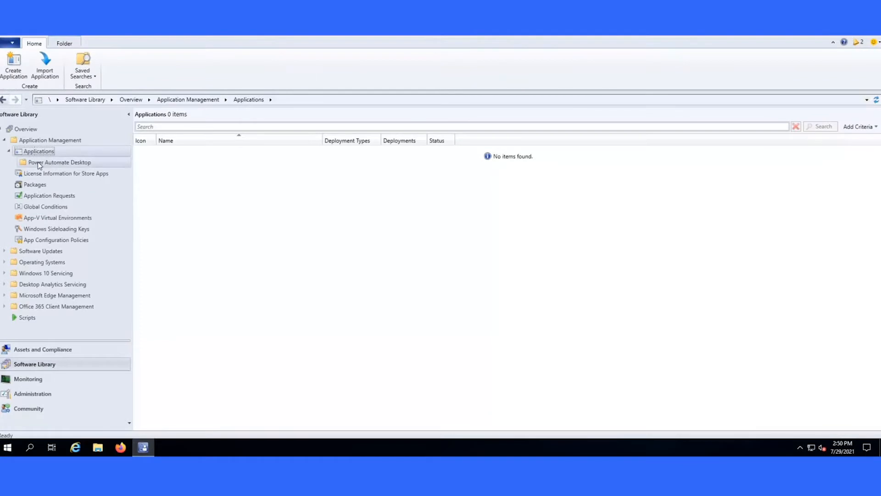
{"action": "left_click", "coordinate": [38, 162]}
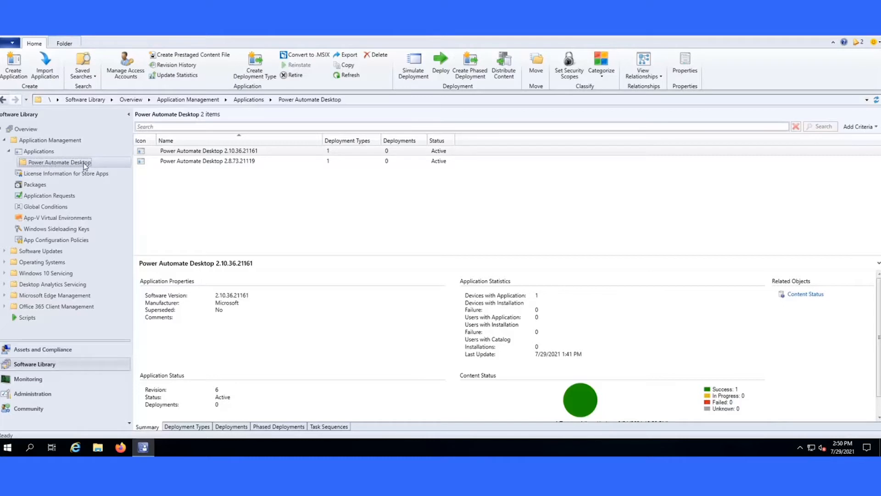
{"action": "left_click", "coordinate": [38, 150]}
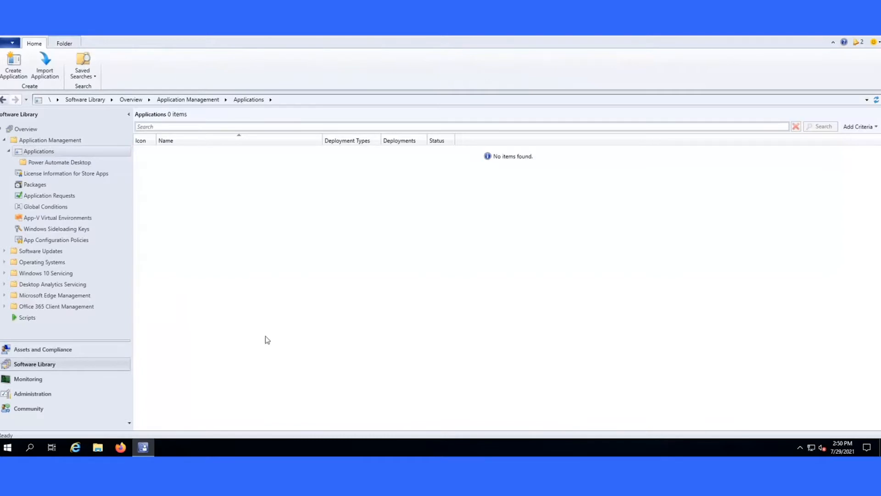
{"action": "left_click", "coordinate": [59, 162]}
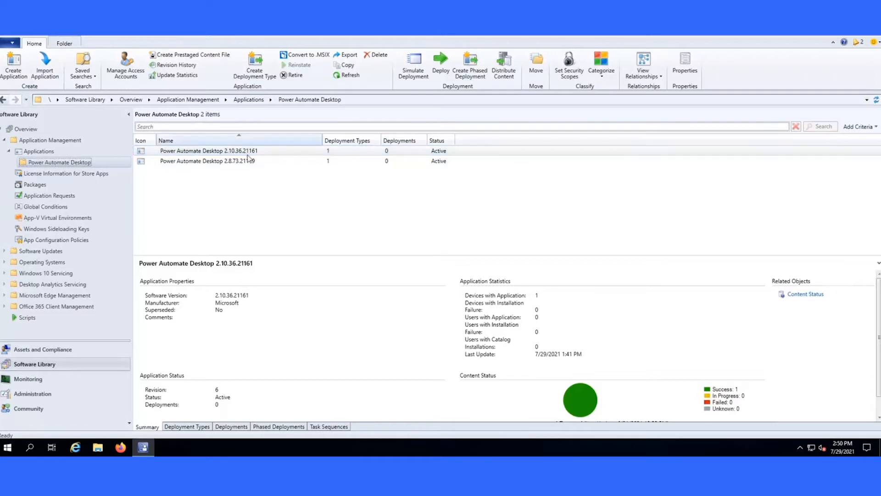
{"action": "right_click", "coordinate": [202, 200]}
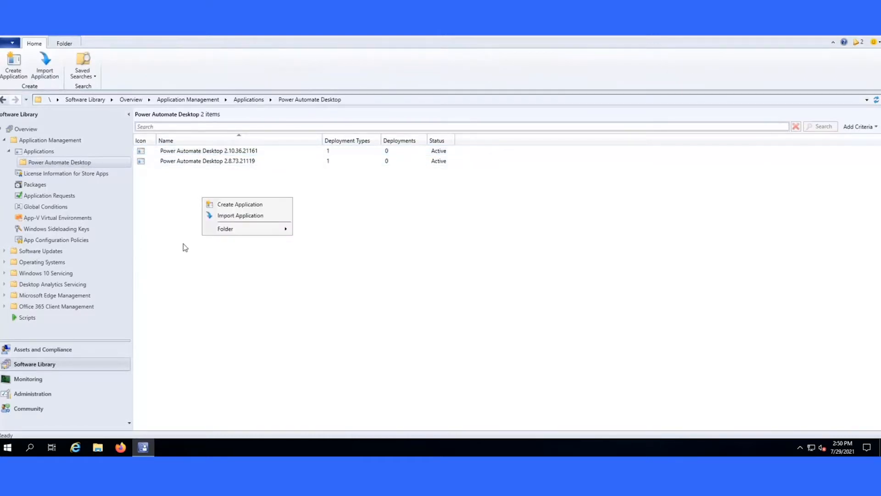
Open the C:\sources\Power Automate Desktop folder in a new File Explorer window
{"action": "key", "text": "super+e"}
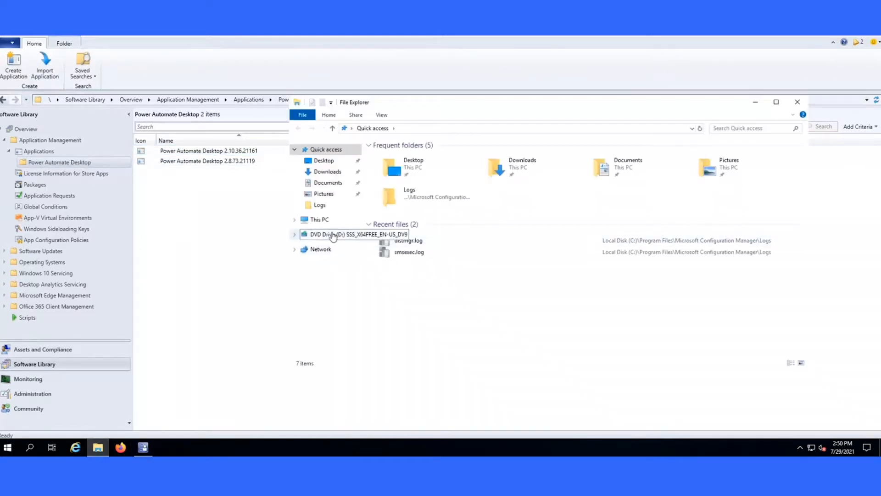
{"action": "left_click", "coordinate": [319, 219]}
{"action": "left_click", "coordinate": [454, 259]}
{"action": "double_click", "coordinate": [455, 259]}
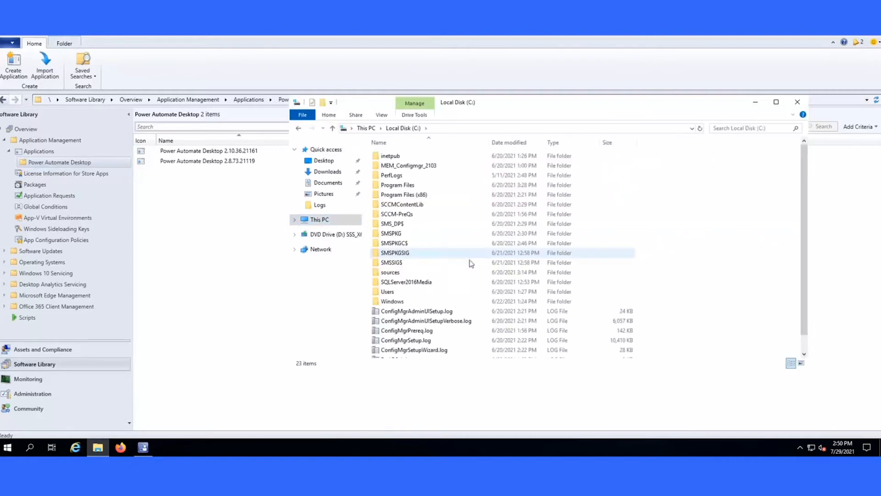
{"action": "double_click", "coordinate": [419, 269]}
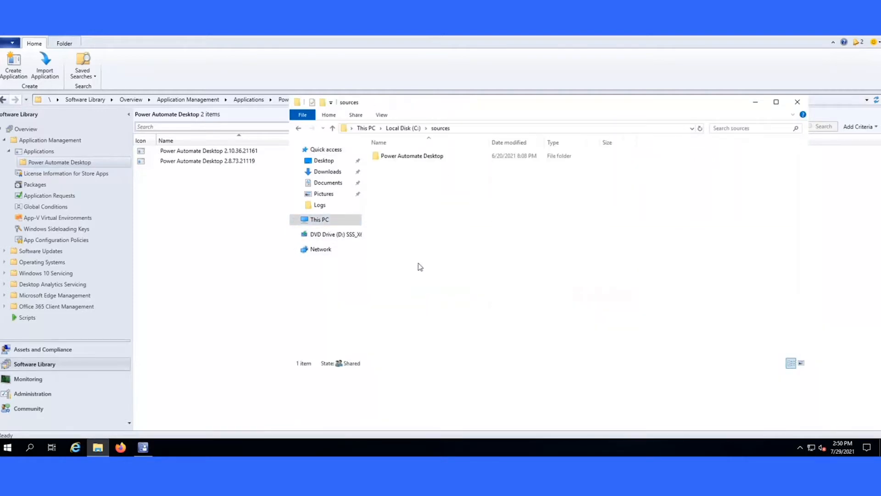
{"action": "double_click", "coordinate": [448, 159]}
Create a new folder named 2.11.00051.21196 in the Power Automate Desktop source folder
{"action": "right_click", "coordinate": [403, 196]}
{"action": "left_click", "coordinate": [436, 297]}
{"action": "left_click", "coordinate": [528, 297]}
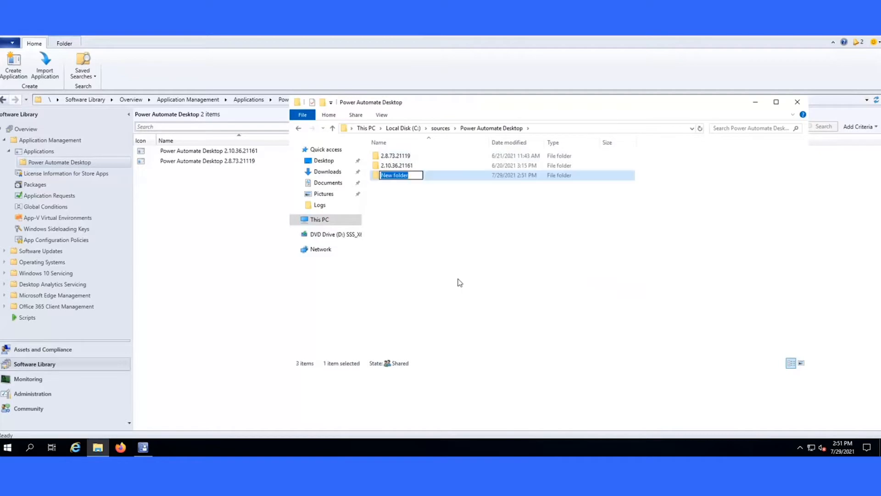
{"action": "type", "text": "2.11"}
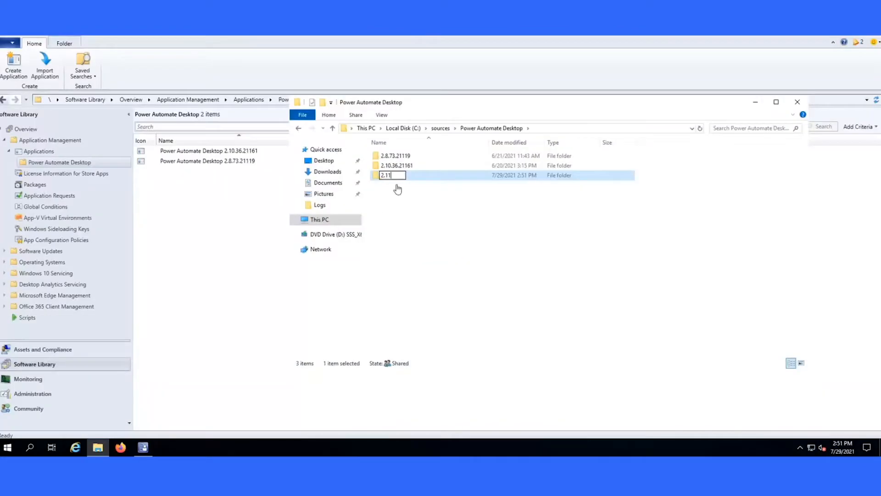
{"action": "type", "text": "2.11.00051.21196"}
{"action": "key", "text": "Return"}
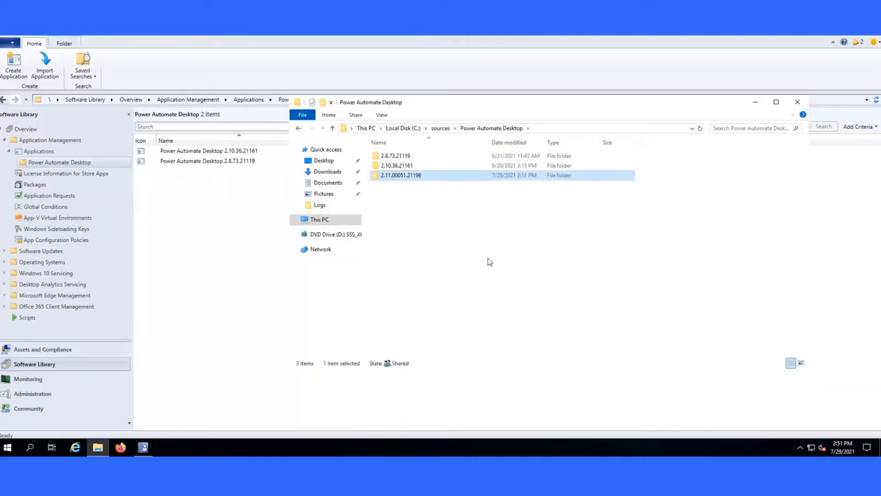
Paste the copied Power Automate Desktop setup file into the 2.11.00051.21196 folder and widen the Name column
{"action": "double_click", "coordinate": [414, 177]}
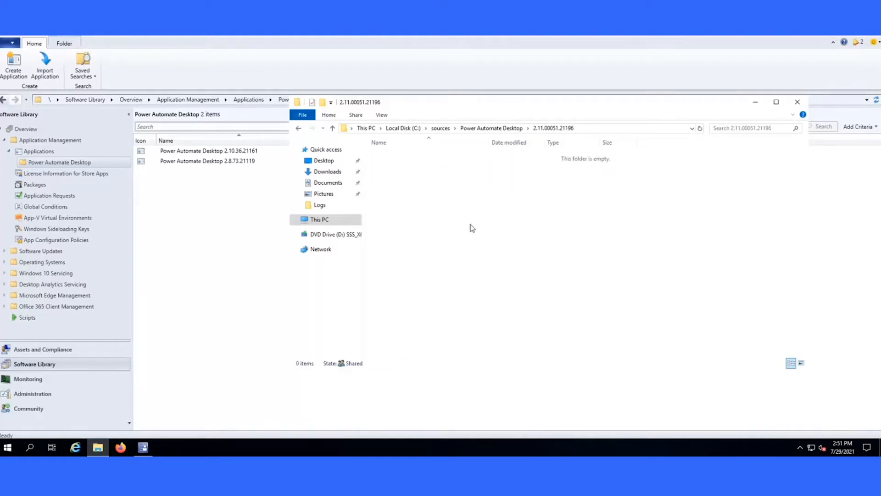
{"action": "key", "text": "ctrl+v"}
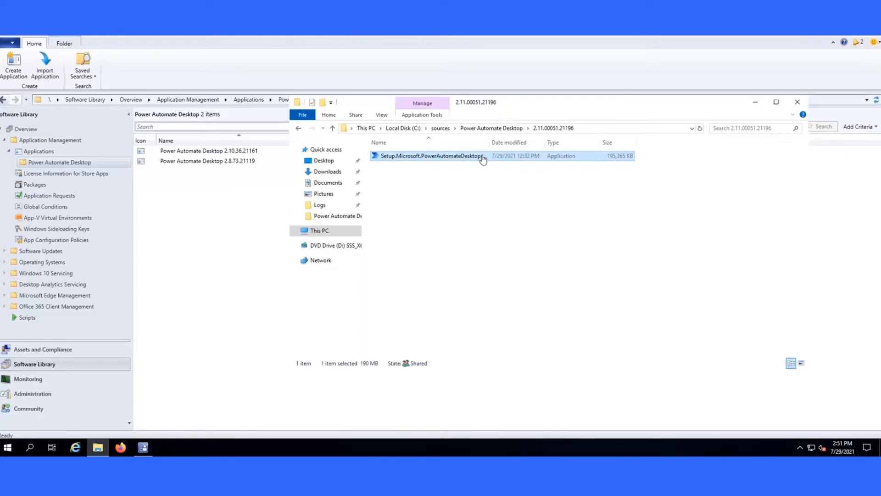
{"action": "left_click_drag", "start_coordinate": [488, 142], "coordinate": [531, 141]}
Rename the pasted installer as Setup.Microsoft.PowerAutomateDesktop.exe, removing the extra suffix from its name
{"action": "left_click", "coordinate": [498, 157]}
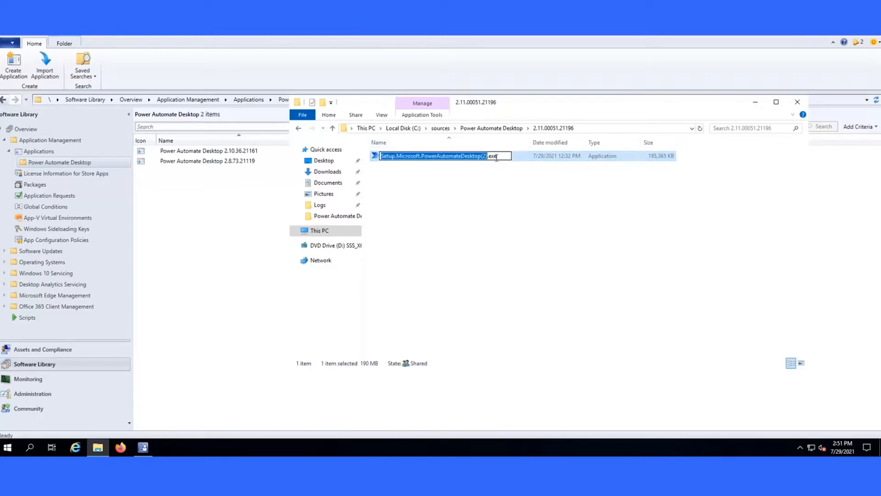
{"action": "left_click", "coordinate": [488, 156]}
{"action": "key", "text": "BackSpace"}
{"action": "key", "text": "BackSpace"}
{"action": "key", "text": "BackSpace"}
{"action": "key", "text": "BackSpace"}
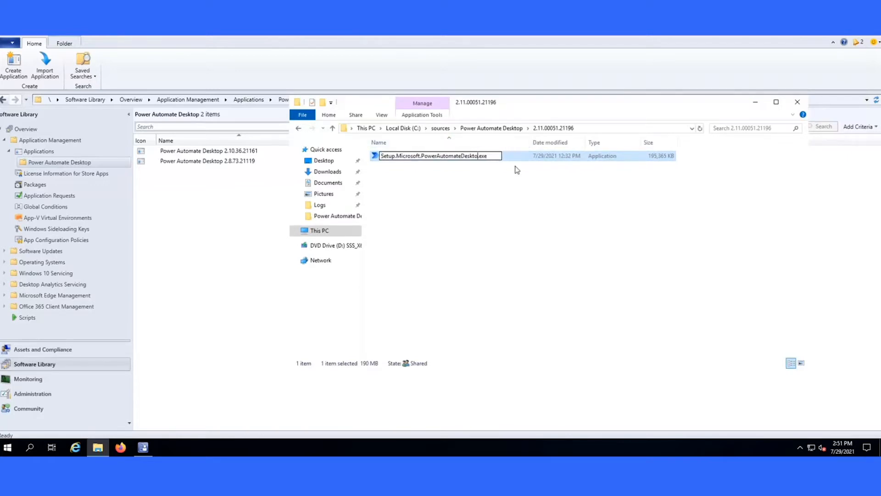
{"action": "type", "text": "p"}
{"action": "key", "text": "Return"}
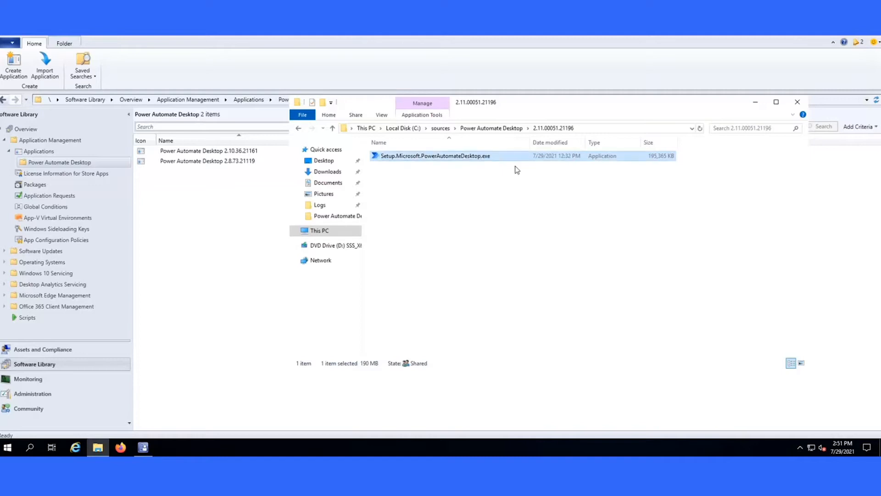
Go to the network share \\dextom-sccm.dextomtech.com\sources and open its Power Automate Desktop\2.11.00051.21196 folder
{"action": "left_click", "coordinate": [612, 129]}
{"action": "type", "text": "\\\\"}
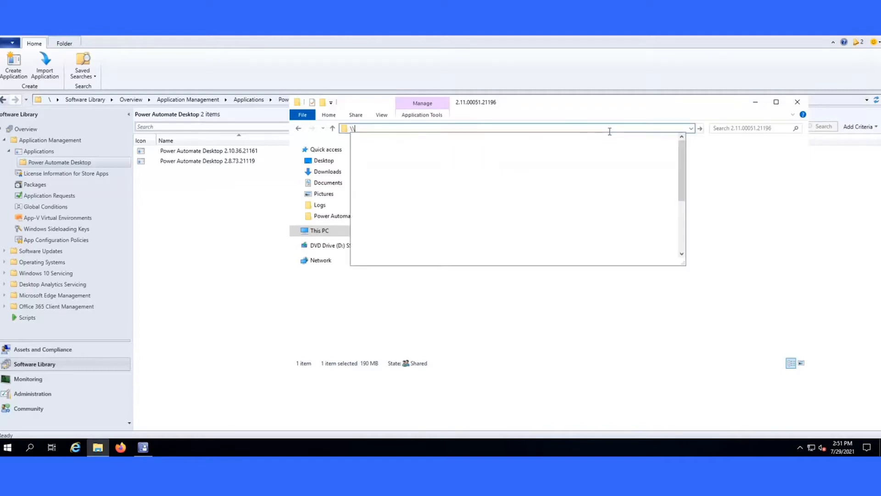
{"action": "type", "text": "de"}
{"action": "key", "text": "Down"}
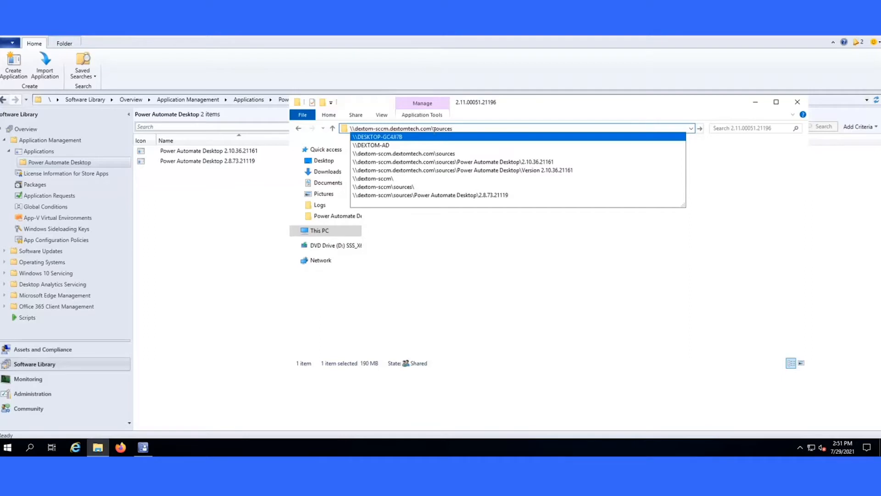
{"action": "key", "text": "Return"}
{"action": "double_click", "coordinate": [428, 156]}
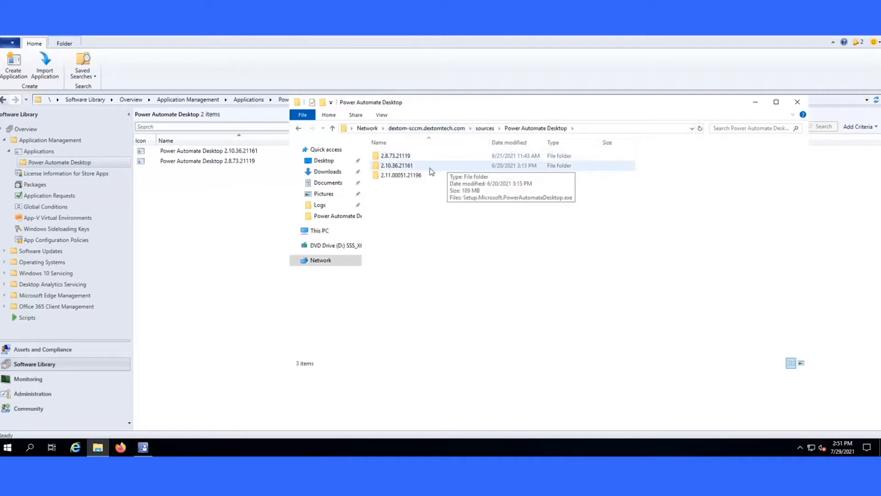
{"action": "double_click", "coordinate": [401, 174]}
Show the folder's full network path for review and widen the Name column to fit the installer's file name
{"action": "left_click", "coordinate": [640, 129]}
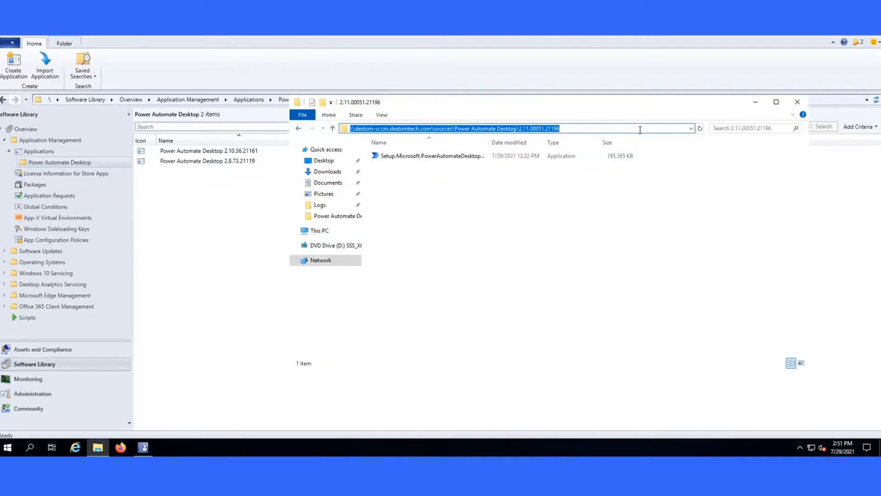
{"action": "left_click_drag", "start_coordinate": [640, 129], "coordinate": [347, 120]}
{"action": "left_click", "coordinate": [352, 130]}
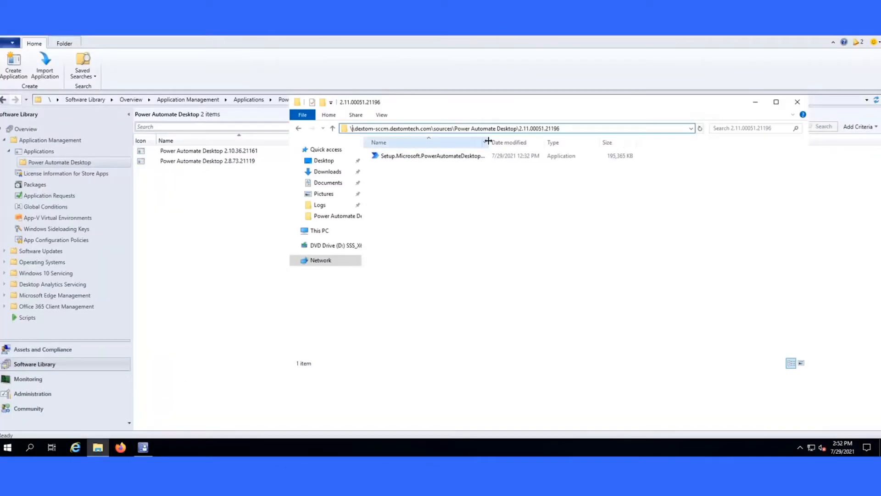
{"action": "left_click_drag", "start_coordinate": [487, 142], "coordinate": [533, 142]}
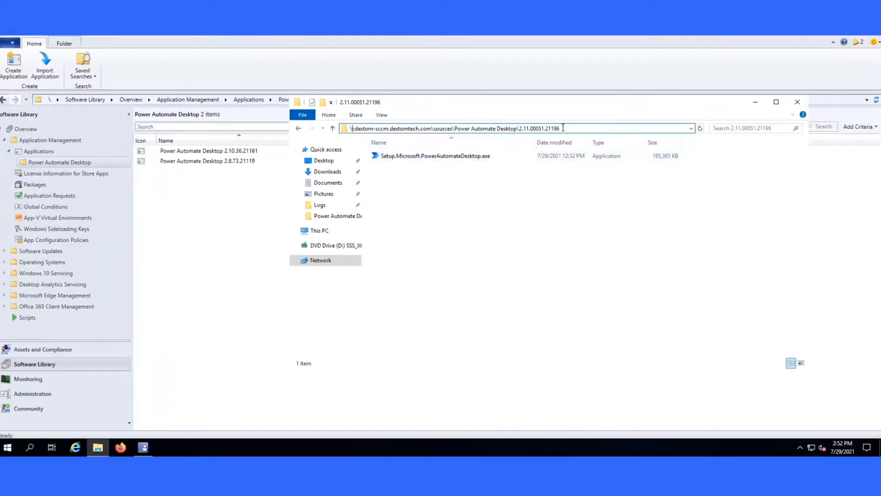
Start creating an application in the Power Automate Desktop application folder, with its information specified manually
{"action": "left_click_drag", "start_coordinate": [586, 128], "coordinate": [348, 133]}
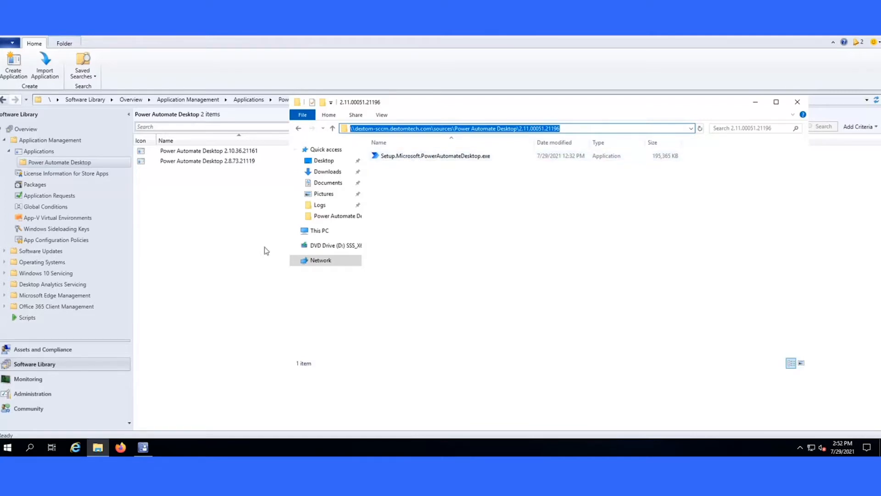
{"action": "right_click", "coordinate": [199, 257]}
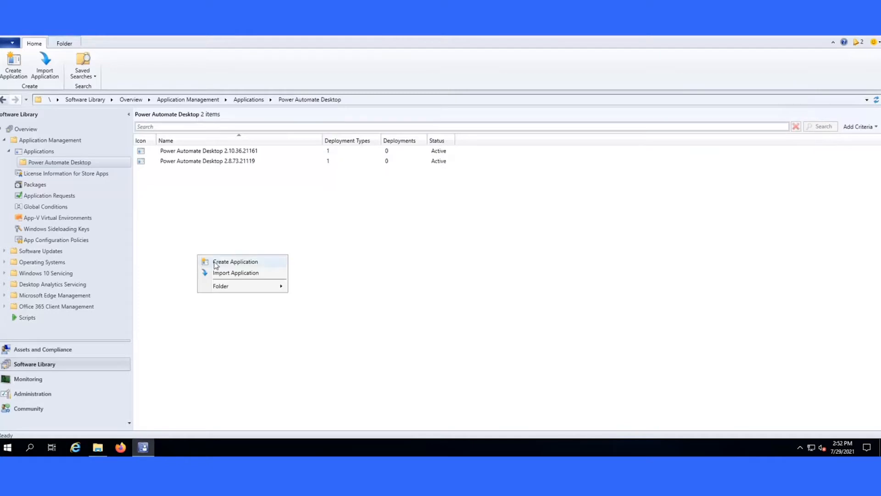
{"action": "left_click", "coordinate": [215, 263]}
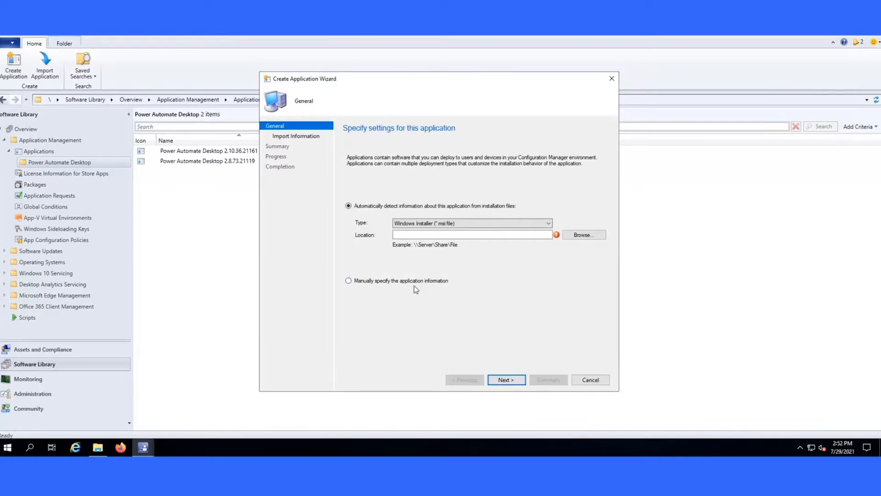
{"action": "left_click", "coordinate": [413, 281]}
{"action": "left_click", "coordinate": [513, 380]}
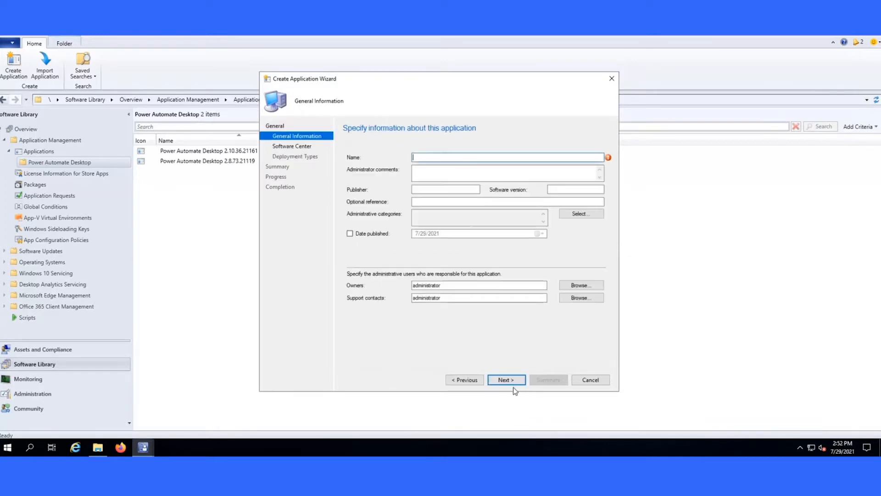
Name the application Power Automate Desktop 2.11.00051.21196 with publisher Microsoft and software version 2.11.00051.21196, and accept the default Software Center entry
{"action": "type", "text": "Power Automate Desktop"}
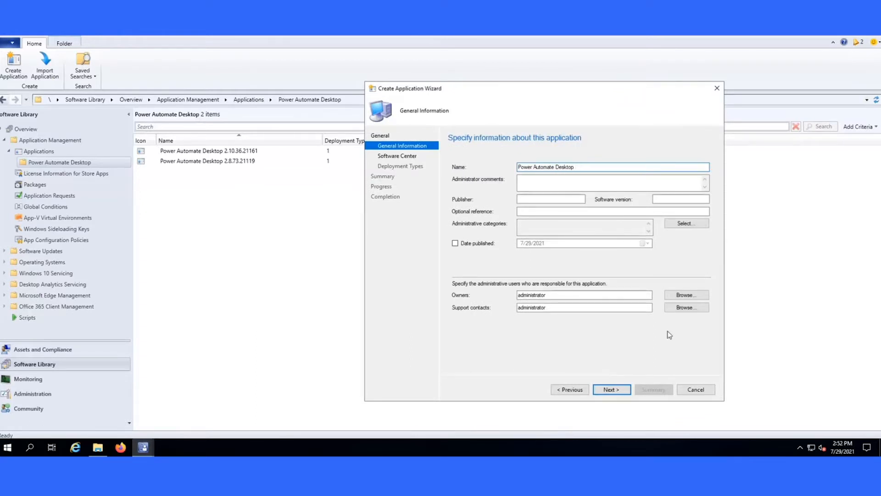
{"action": "type", "text": "2.11.00051.21196"}
{"action": "left_click", "coordinate": [549, 200]}
{"action": "type", "text": "M"}
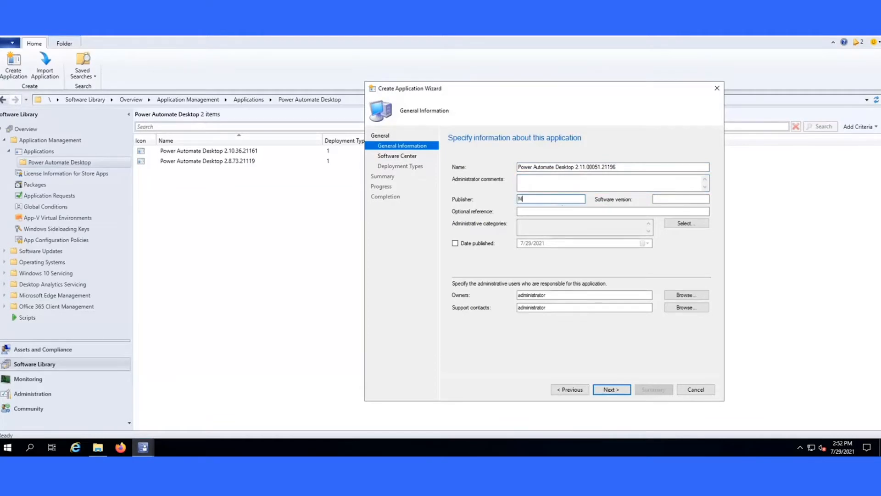
{"action": "left_click", "coordinate": [680, 199]}
{"action": "type", "text": "2.11.00051.21196"}
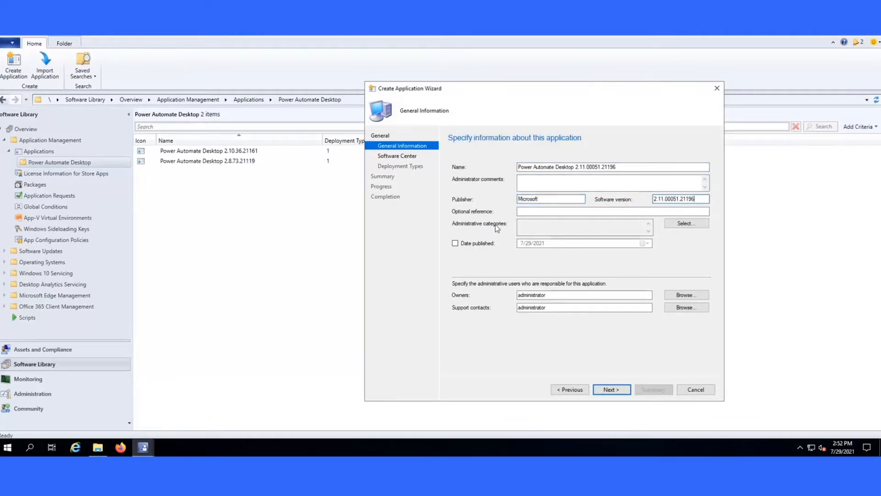
{"action": "left_click", "coordinate": [612, 390]}
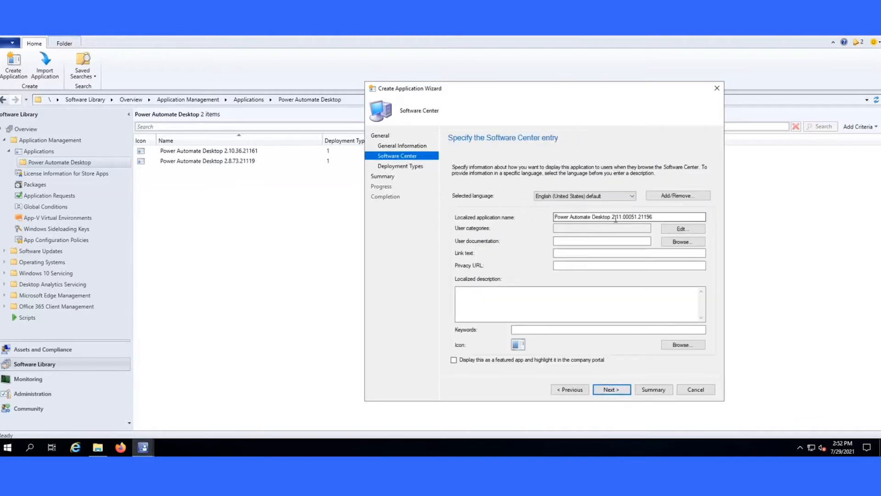
{"action": "left_click_drag", "start_coordinate": [664, 215], "coordinate": [518, 212]}
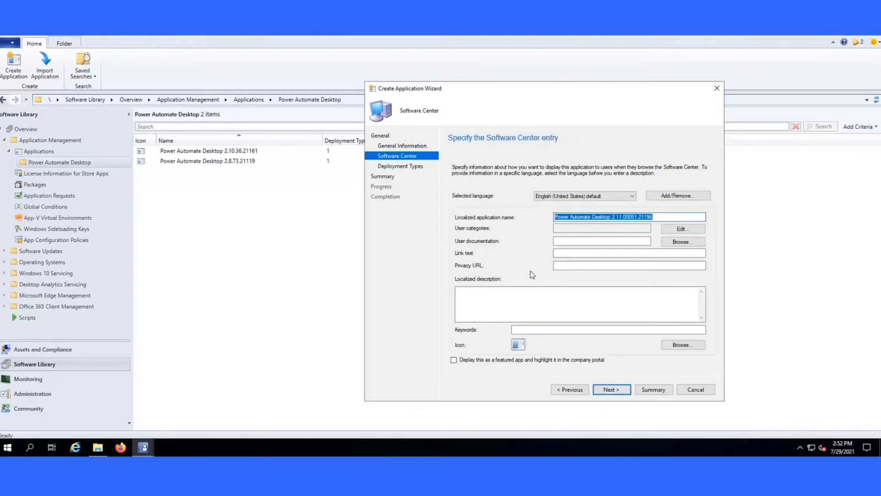
{"action": "left_click", "coordinate": [623, 390]}
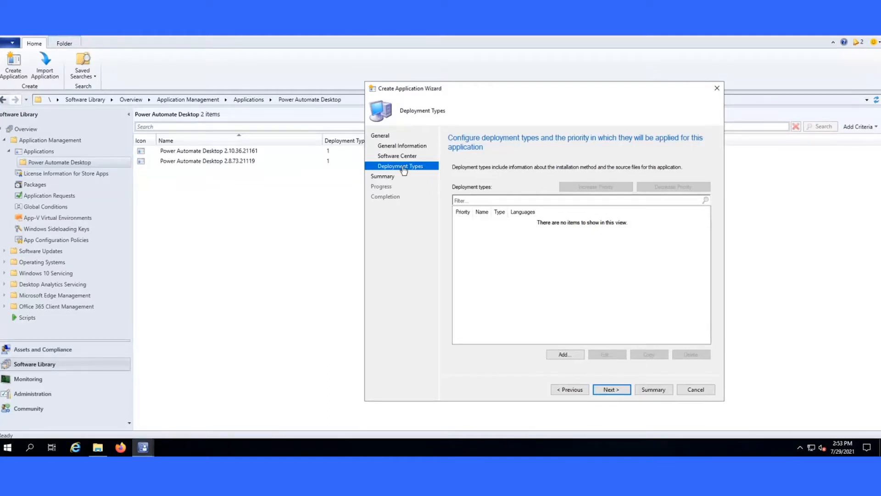
Add a deployment type of type Windows Installer (*.msi file) with manually specified deployment type information
{"action": "left_click", "coordinate": [564, 356]}
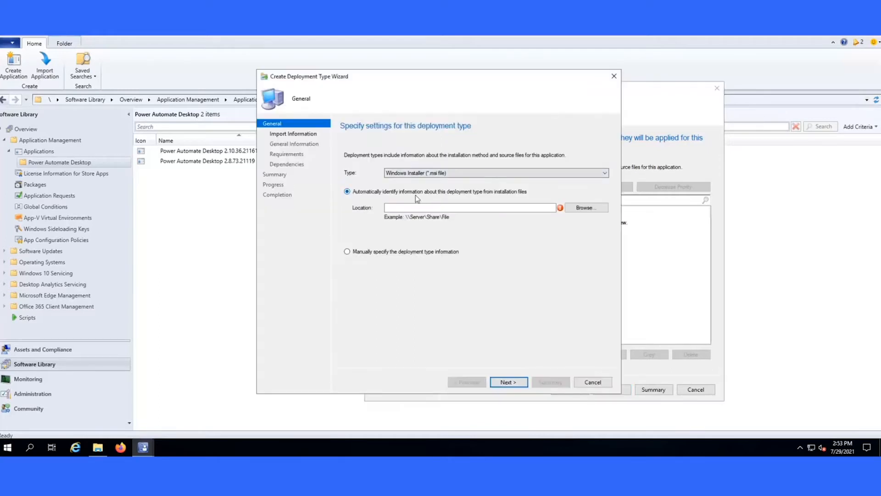
{"action": "left_click", "coordinate": [418, 177]}
{"action": "left_click", "coordinate": [419, 180]}
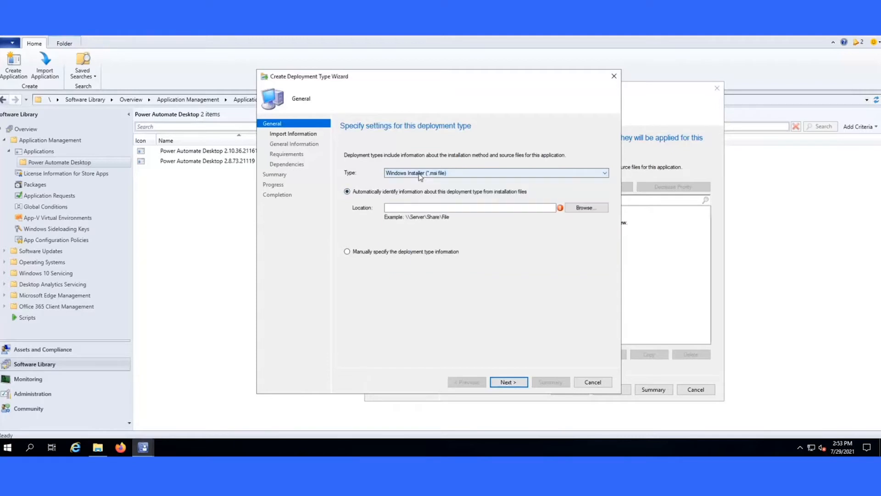
{"action": "left_click", "coordinate": [397, 253]}
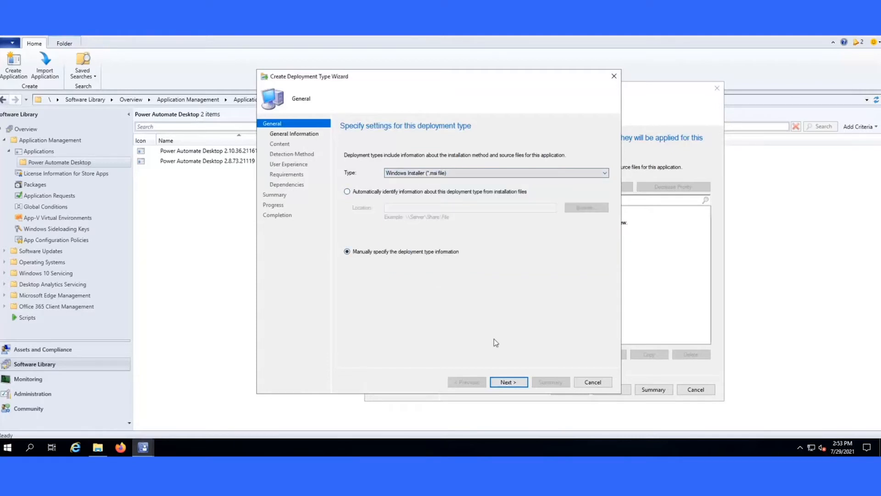
{"action": "left_click", "coordinate": [508, 381]}
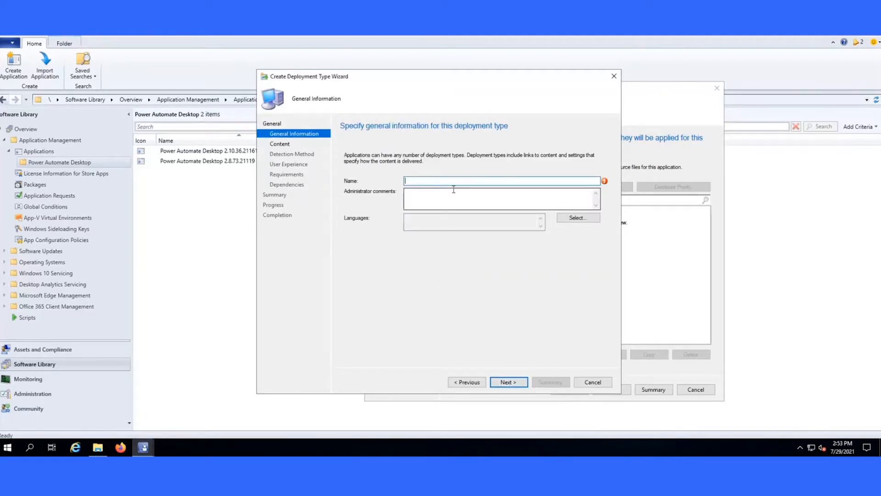
Name the deployment type Power Automate Desktop 2.11.00051.21196 and continue to its content settings
{"action": "type", "text": "Power"}
{"action": "left_click_drag", "start_coordinate": [507, 182], "coordinate": [379, 185]}
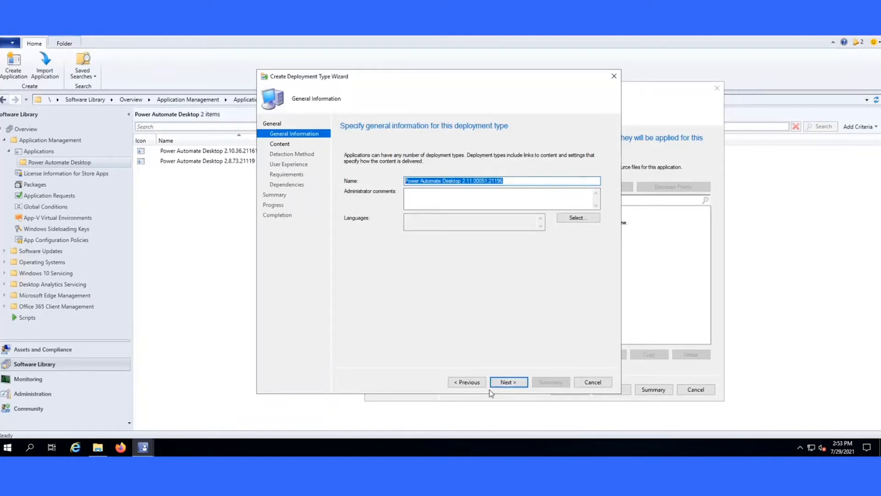
{"action": "left_click", "coordinate": [505, 383]}
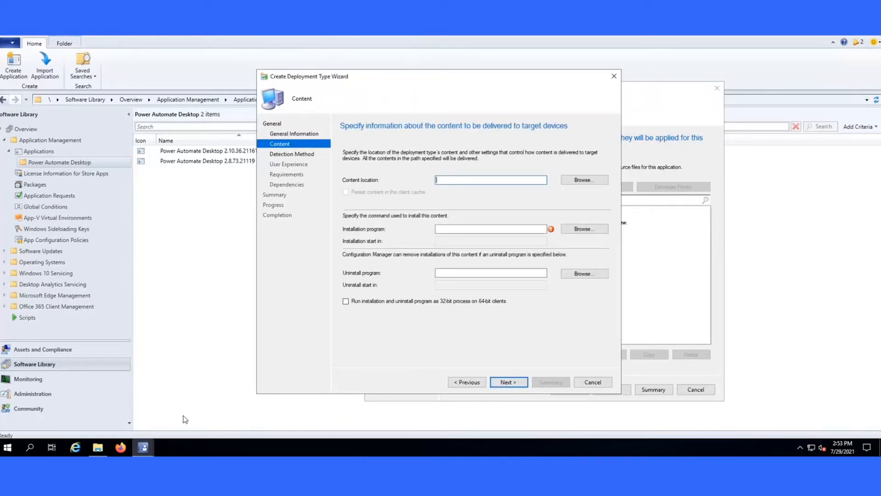
Take the network path of the 2.11.00051.21196 folder from File Explorer and enter it as the deployment type's content location
{"action": "left_click", "coordinate": [98, 448]}
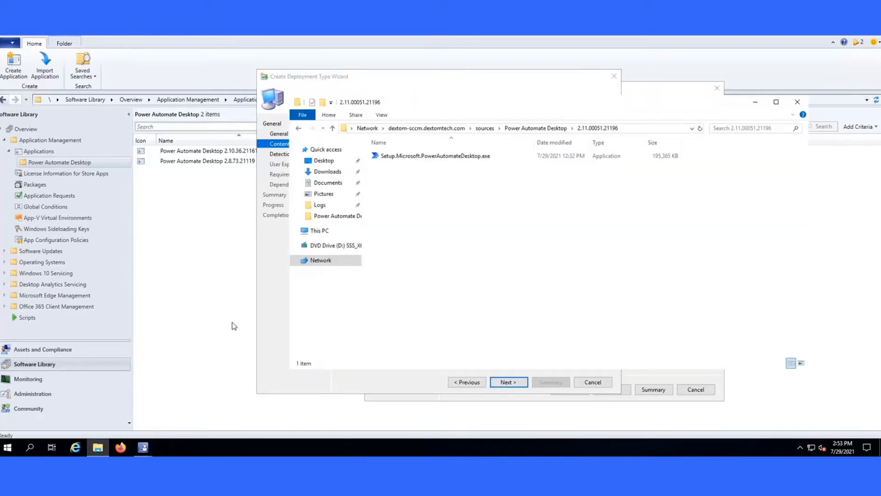
{"action": "left_click", "coordinate": [636, 131]}
{"action": "key", "text": "ctrl+x"}
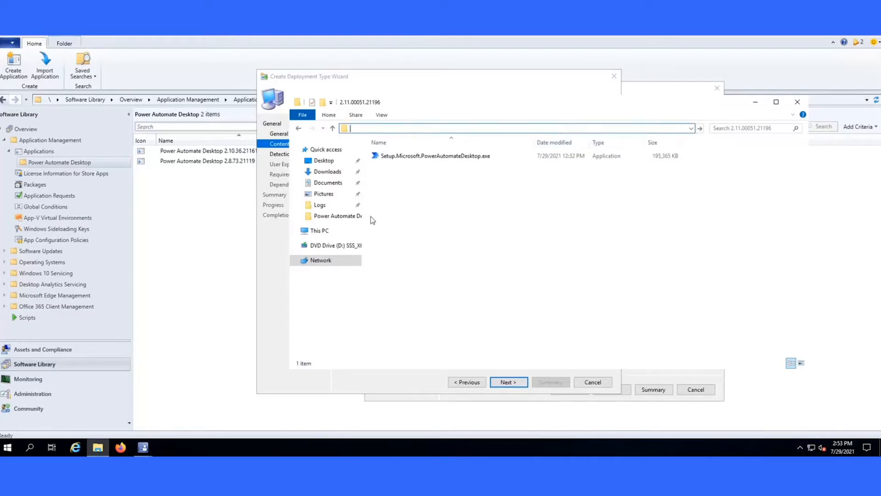
{"action": "left_click", "coordinate": [266, 247]}
{"action": "left_click", "coordinate": [472, 179]}
{"action": "key", "text": "ctrl+v"}
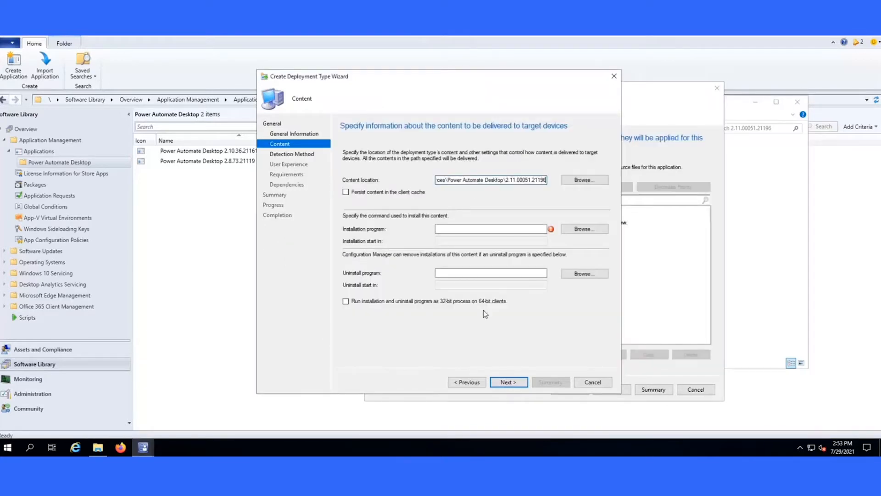
Browse for the content location and select the 2.11.00051.21196 folder under sources\Power Automate Desktop
{"action": "left_click", "coordinate": [584, 180]}
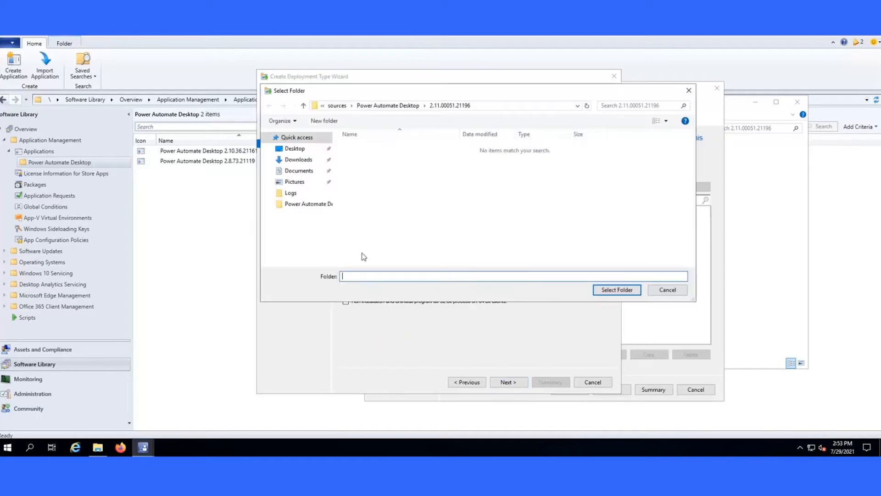
{"action": "left_click", "coordinate": [511, 109]}
{"action": "key", "text": "Return"}
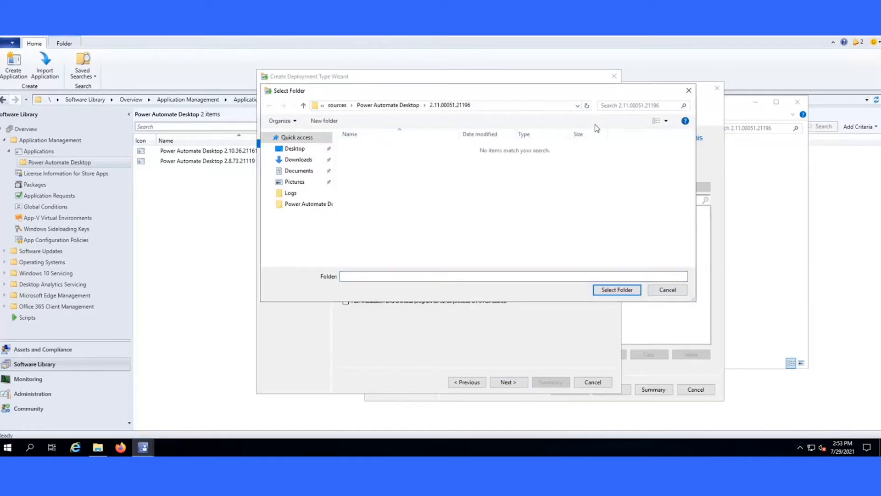
{"action": "left_click", "coordinate": [415, 107]}
{"action": "double_click", "coordinate": [398, 167]}
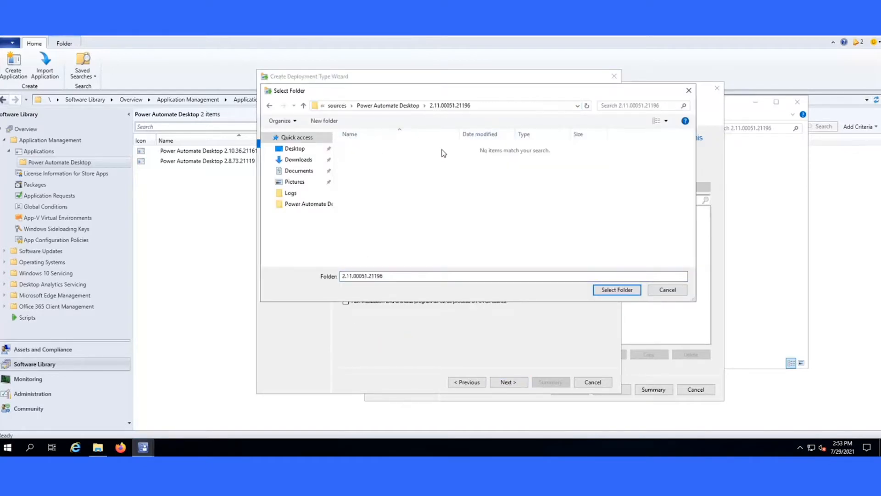
{"action": "left_click", "coordinate": [615, 289]}
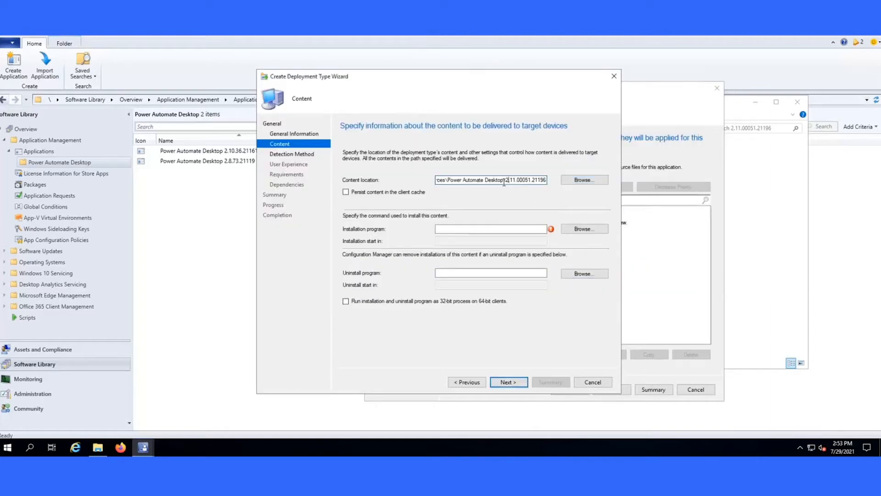
Review the full content location path, from the server name through to the version folder
{"action": "left_click_drag", "start_coordinate": [479, 180], "coordinate": [410, 181]}
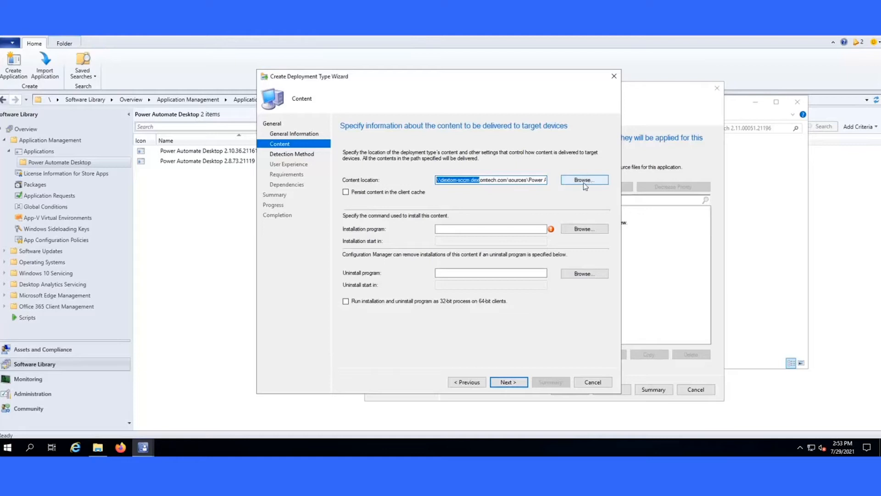
{"action": "left_click_drag", "start_coordinate": [521, 181], "coordinate": [572, 186]}
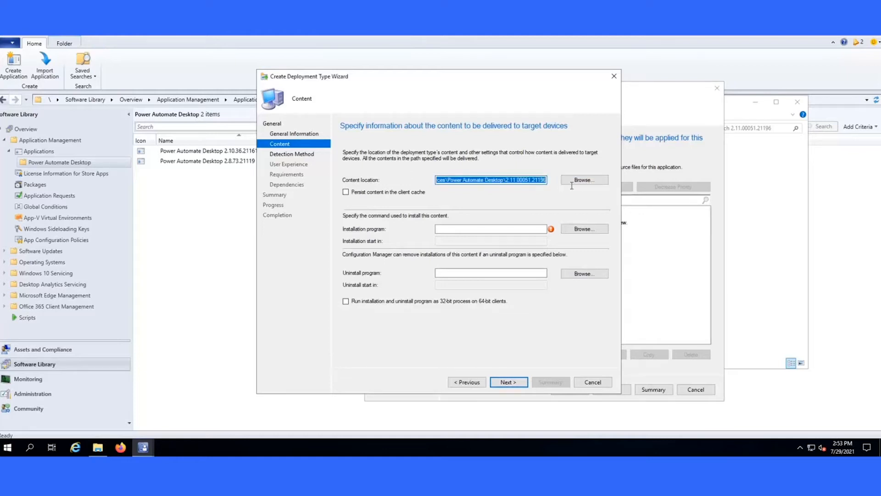
{"action": "left_click", "coordinate": [543, 180]}
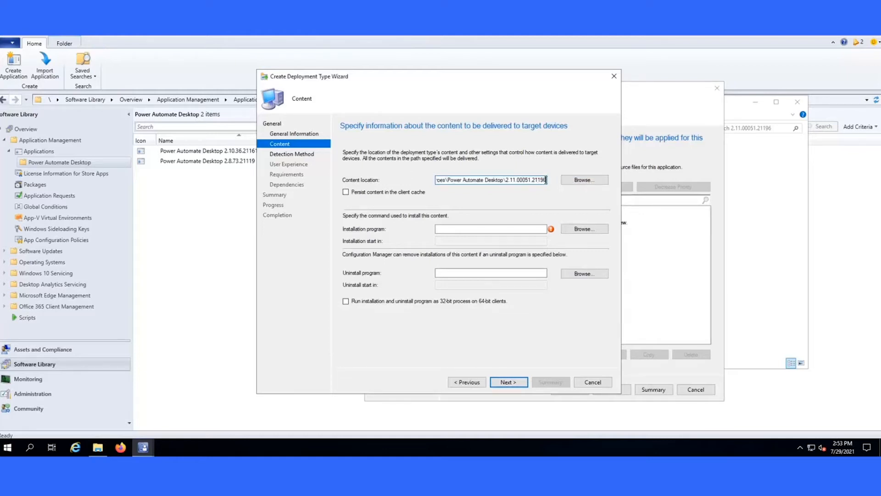
{"action": "left_click_drag", "start_coordinate": [546, 180], "coordinate": [505, 179]}
{"action": "left_click_drag", "start_coordinate": [505, 180], "coordinate": [560, 181]}
{"action": "left_click_drag", "start_coordinate": [506, 180], "coordinate": [549, 180]}
Copy the install command from Command Prompt and set the installation program to Setup.Microsoft.PowerAutomateDesktop.exe -Silent -Install -ACCEPTEULA
{"action": "left_click", "coordinate": [446, 229]}
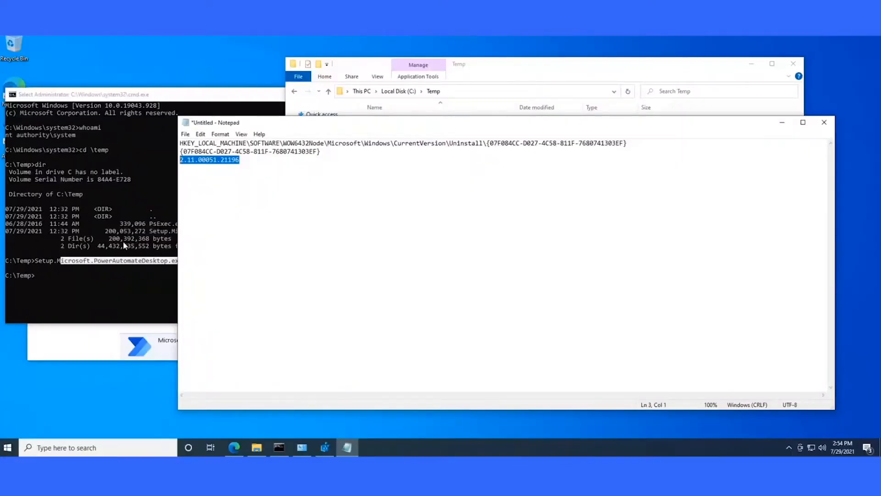
{"action": "left_click", "coordinate": [63, 261]}
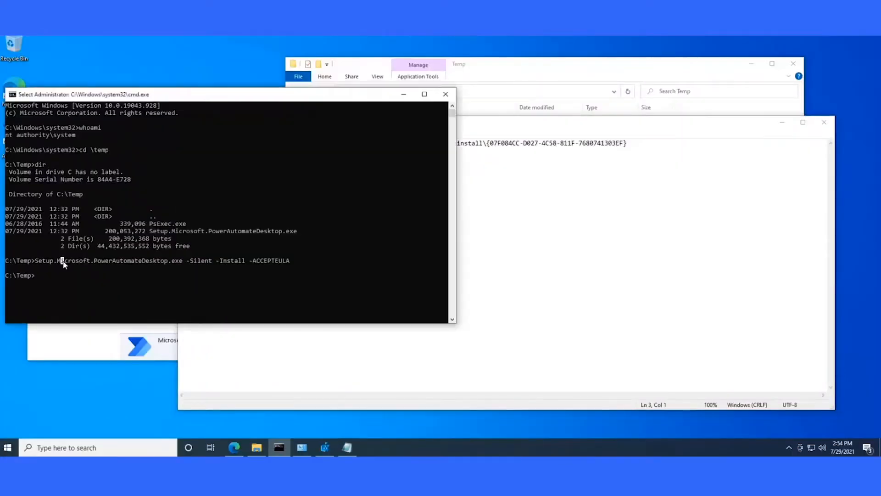
{"action": "left_click_drag", "start_coordinate": [36, 262], "coordinate": [284, 263]}
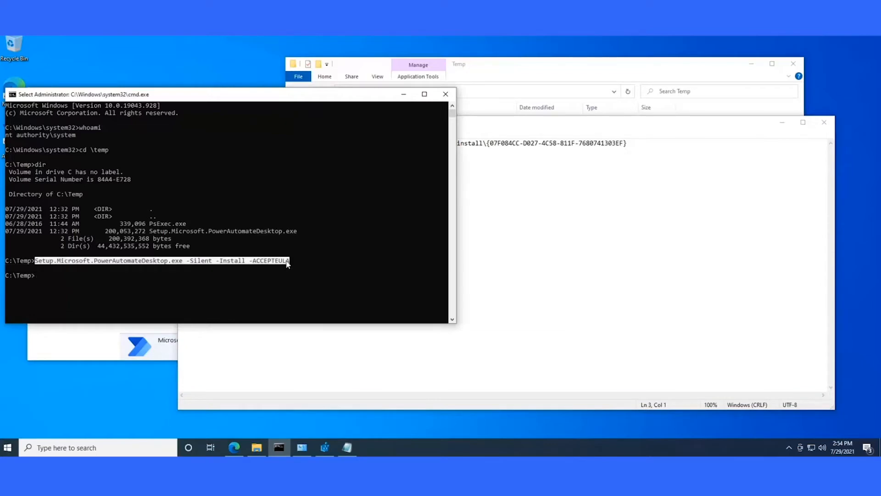
{"action": "key", "text": "ctrl+c"}
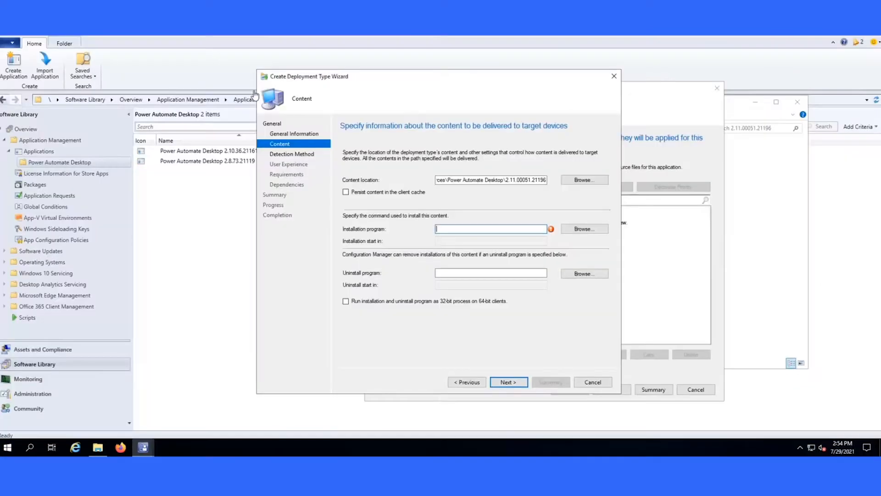
{"action": "left_click", "coordinate": [445, 229]}
{"action": "key", "text": "ctrl+v"}
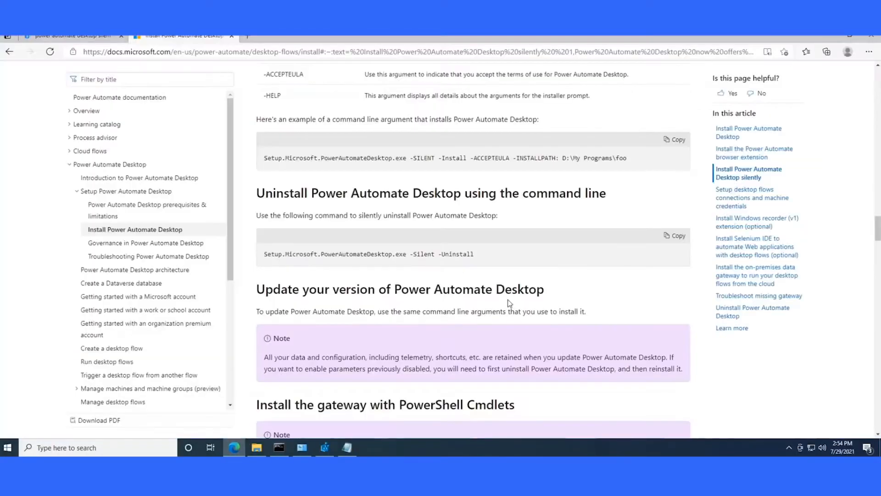
Copy the documented uninstall command, set the uninstall program to Setup.Microsoft.PowerAutomateDesktop.exe -Silent -Uninstall, and continue to the detection method settings
{"action": "left_click", "coordinate": [671, 236]}
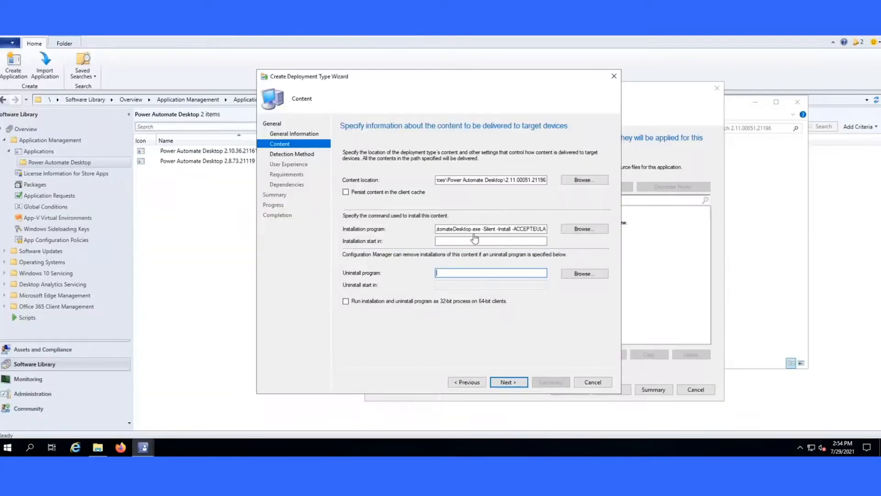
{"action": "left_click", "coordinate": [457, 271]}
{"action": "key", "text": "ctrl+v"}
{"action": "left_click_drag", "start_coordinate": [518, 273], "coordinate": [386, 268]}
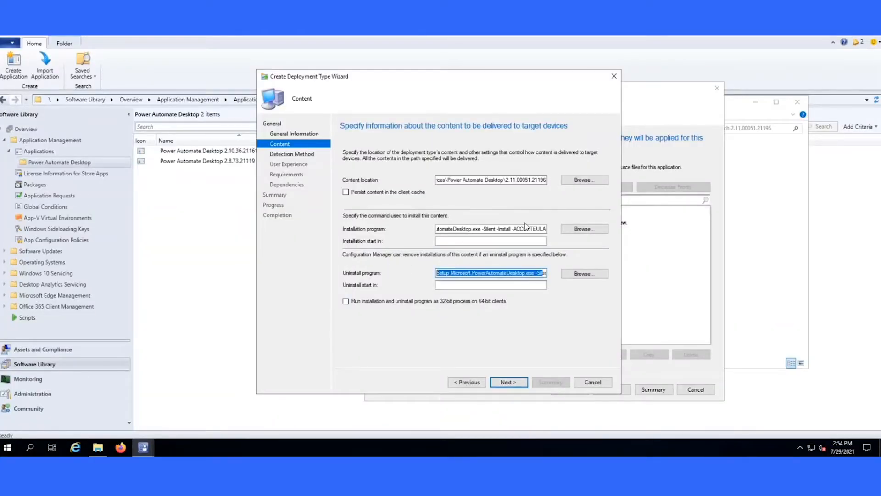
{"action": "left_click_drag", "start_coordinate": [529, 227], "coordinate": [413, 225]}
{"action": "left_click", "coordinate": [473, 229]}
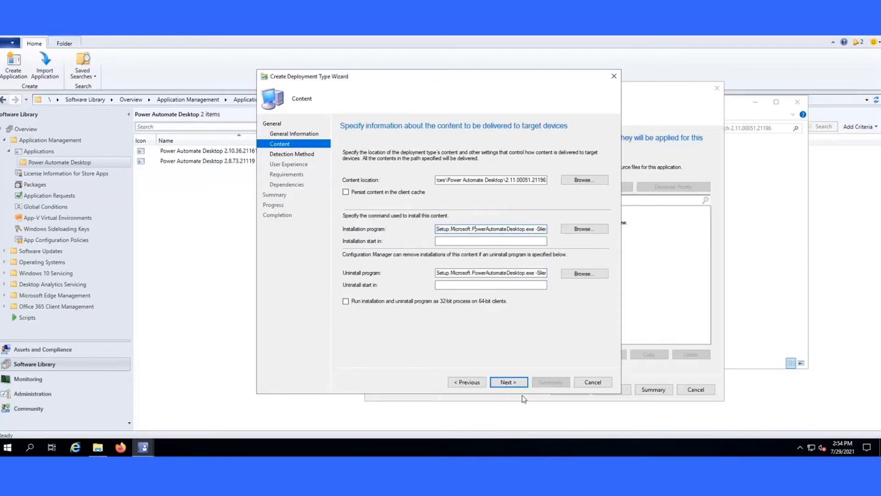
{"action": "left_click", "coordinate": [508, 381]}
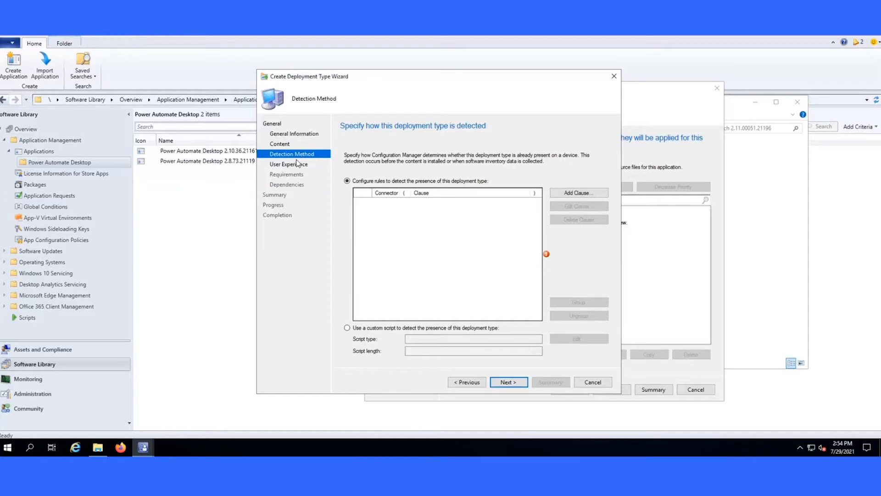
Add a detection clause with setting type Registry and hive HKEY_LOCAL_MACHINE
{"action": "left_click", "coordinate": [577, 194]}
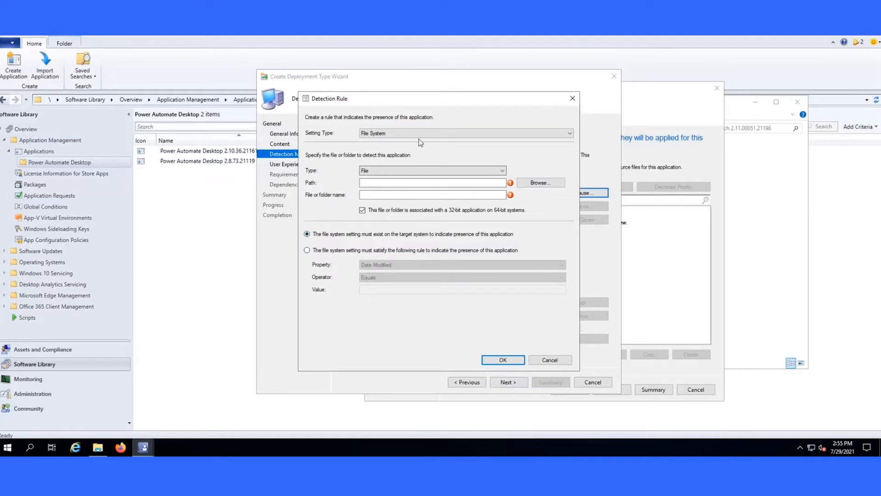
{"action": "left_click", "coordinate": [418, 135]}
{"action": "left_click", "coordinate": [408, 147]}
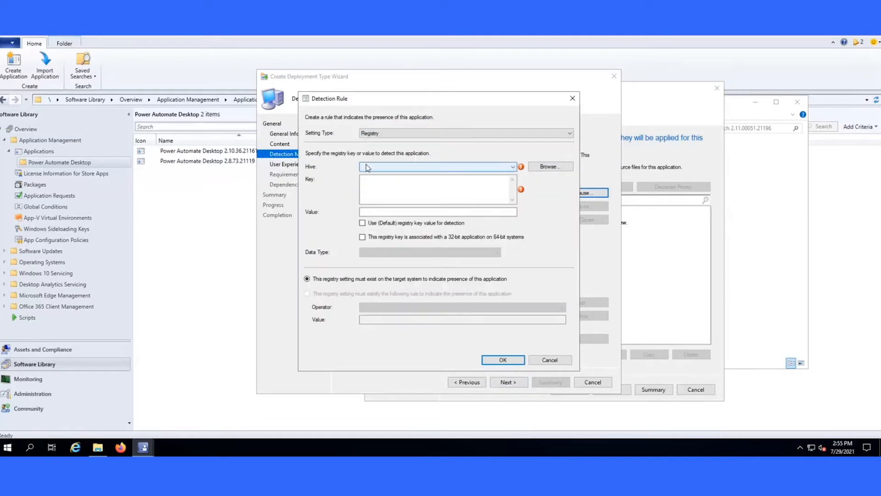
{"action": "left_click", "coordinate": [385, 166]}
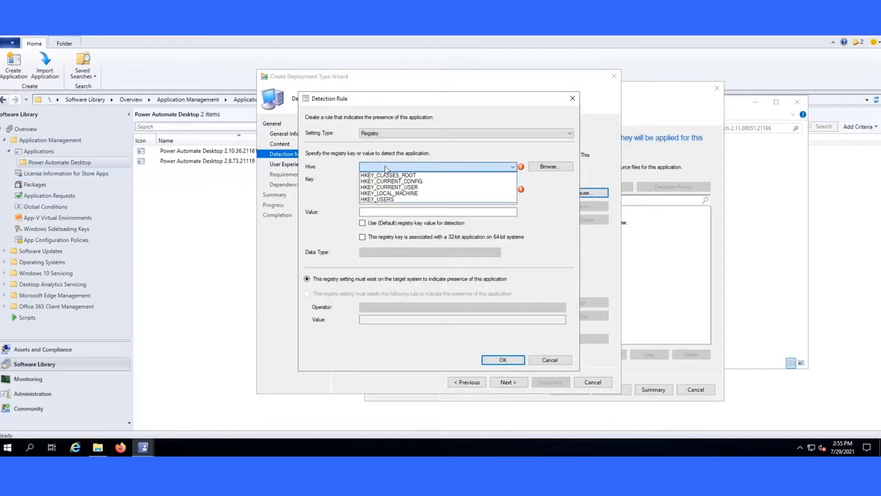
{"action": "left_click", "coordinate": [394, 194]}
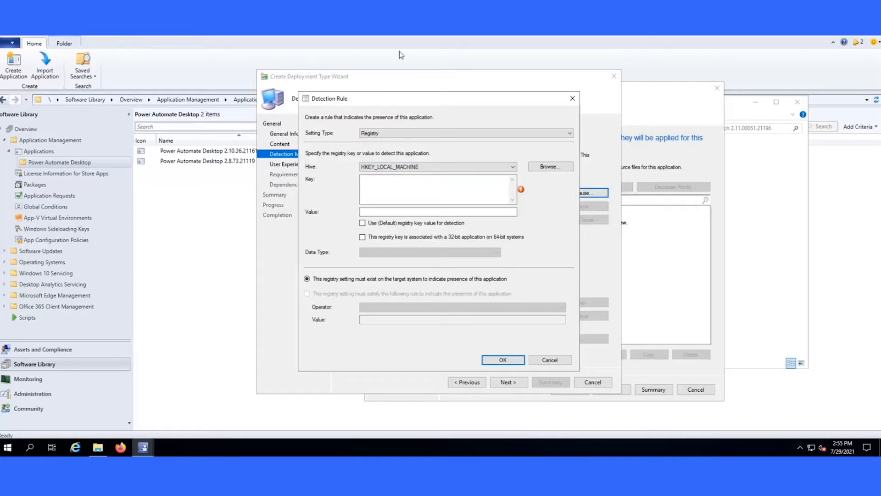
{"action": "left_click", "coordinate": [380, 39]}
{"action": "left_click", "coordinate": [348, 448]}
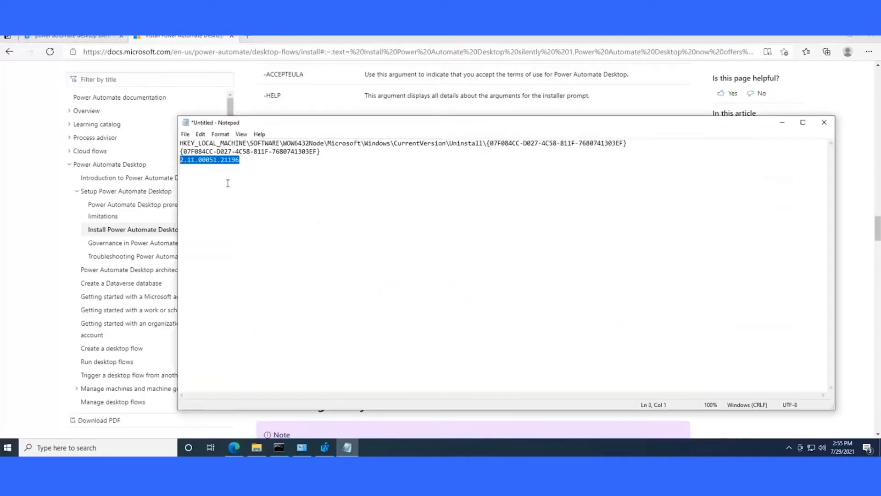
{"action": "left_click_drag", "start_coordinate": [250, 143], "coordinate": [631, 140]}
{"action": "right_click", "coordinate": [630, 140]}
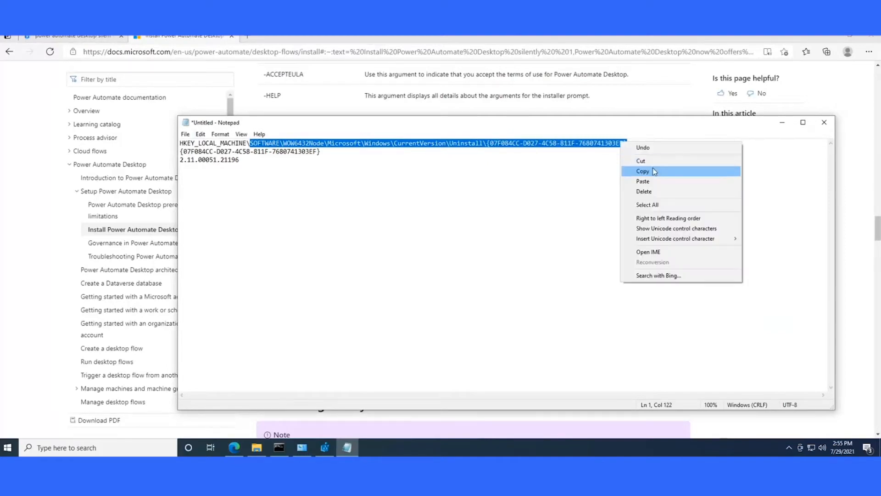
{"action": "left_click", "coordinate": [653, 171]}
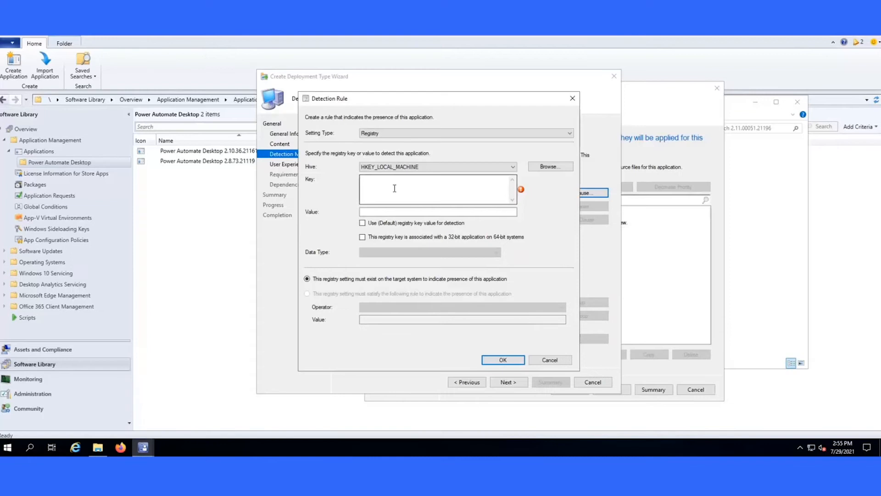
{"action": "left_click", "coordinate": [394, 188]}
{"action": "key", "text": "ctrl+v"}
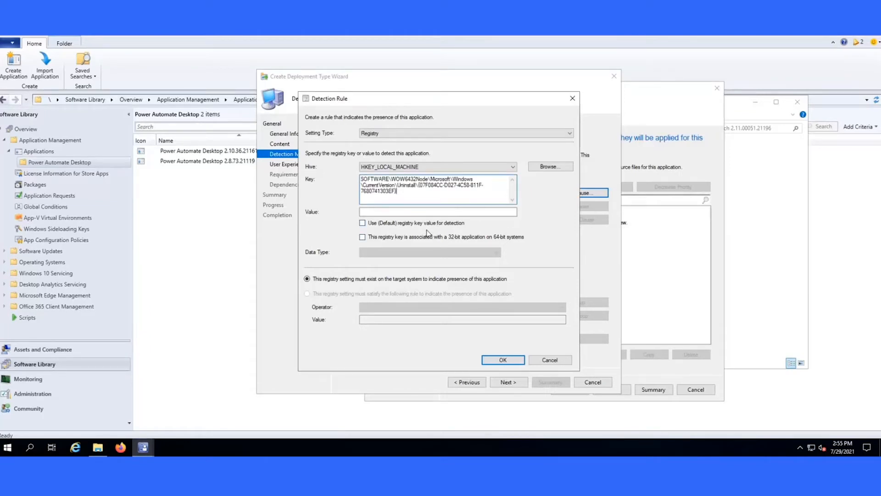
Set the detection rule's registry value to DisplayVersion with data type String
{"action": "left_click", "coordinate": [386, 211]}
{"action": "type", "text": "Ds"}
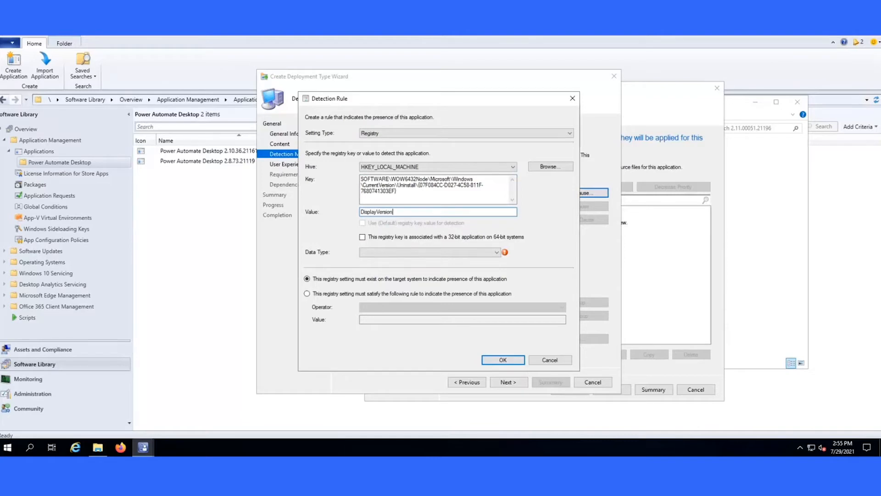
{"action": "left_click", "coordinate": [436, 252]}
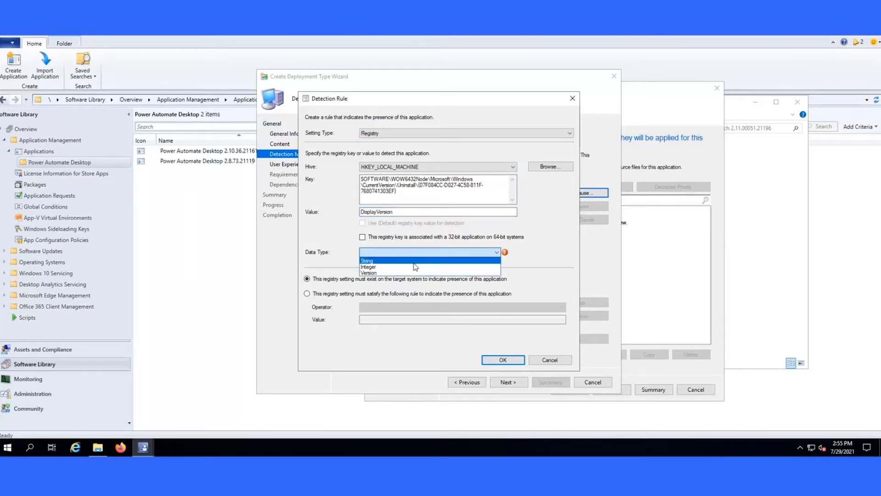
{"action": "left_click", "coordinate": [414, 262]}
Require the registry value to equal 2.11.00051.21196, copied from Notepad, and save the detection rule
{"action": "left_click", "coordinate": [342, 294]}
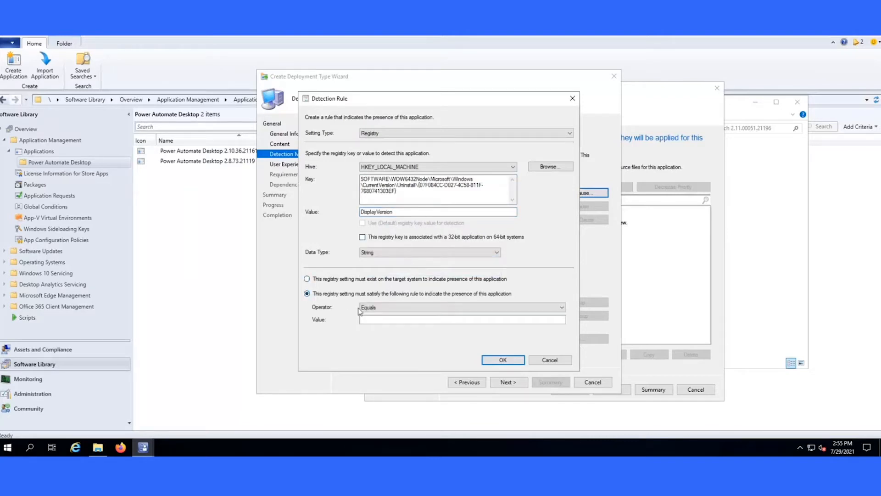
{"action": "left_click", "coordinate": [418, 321]}
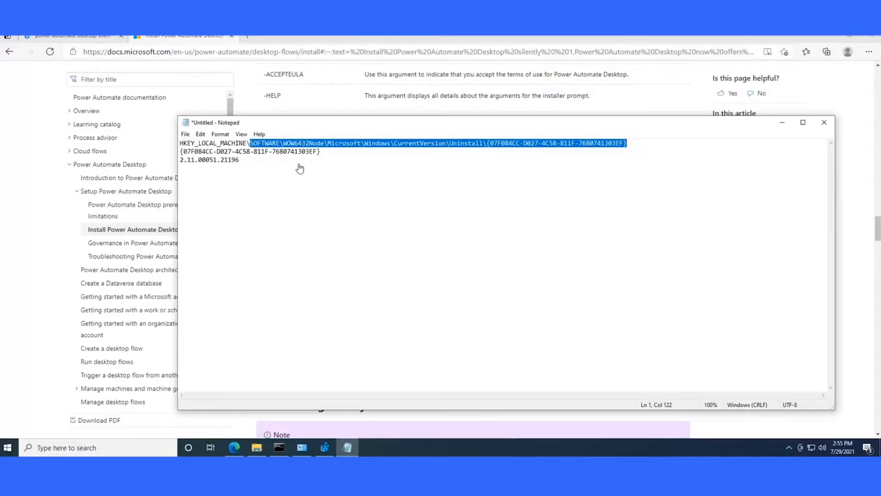
{"action": "left_click_drag", "start_coordinate": [299, 165], "coordinate": [179, 164]}
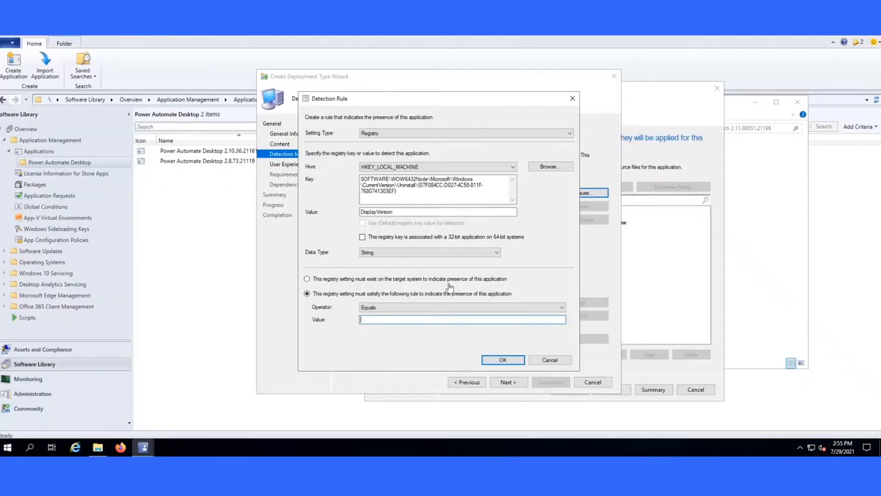
{"action": "key", "text": "ctrl+v"}
{"action": "left_click", "coordinate": [491, 362]}
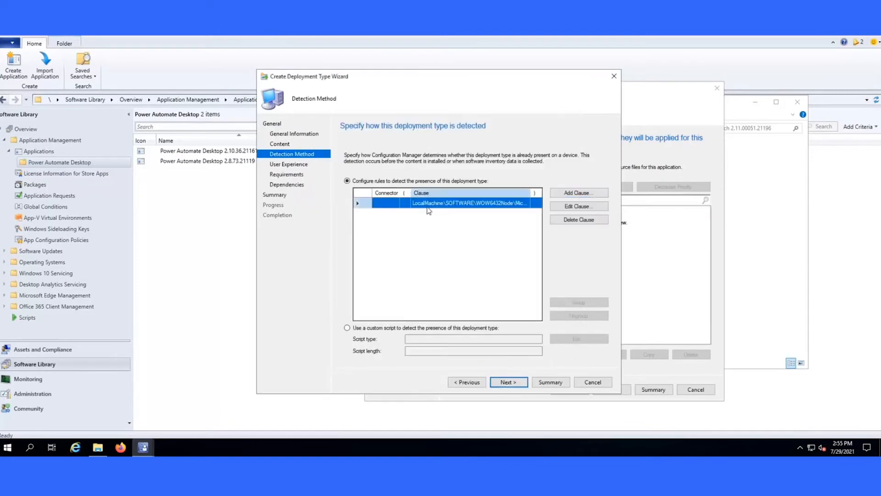
Reopen the detection clause and review its registry key, product code, value name and version comparison
{"action": "left_click", "coordinate": [579, 206]}
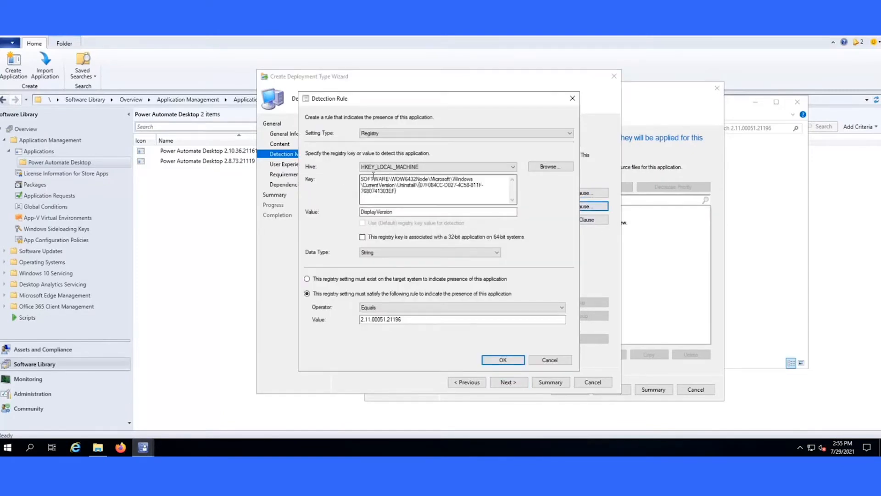
{"action": "left_click", "coordinate": [418, 194]}
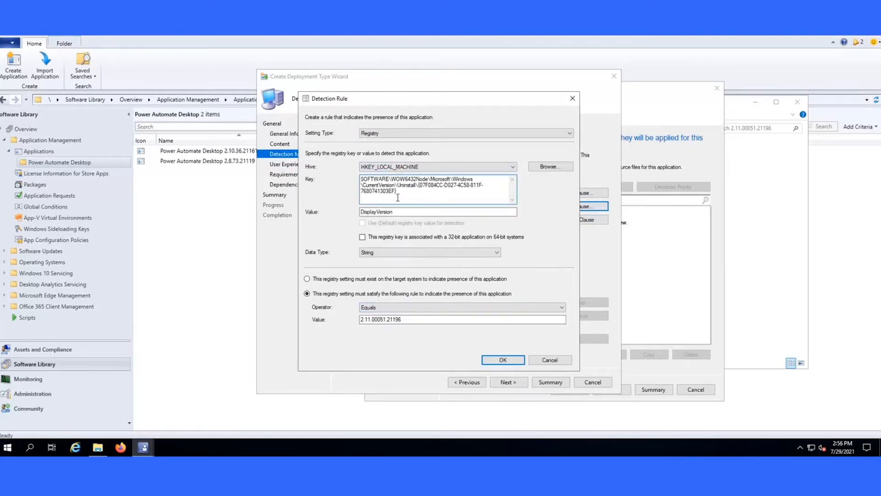
{"action": "left_click_drag", "start_coordinate": [403, 195], "coordinate": [350, 177]}
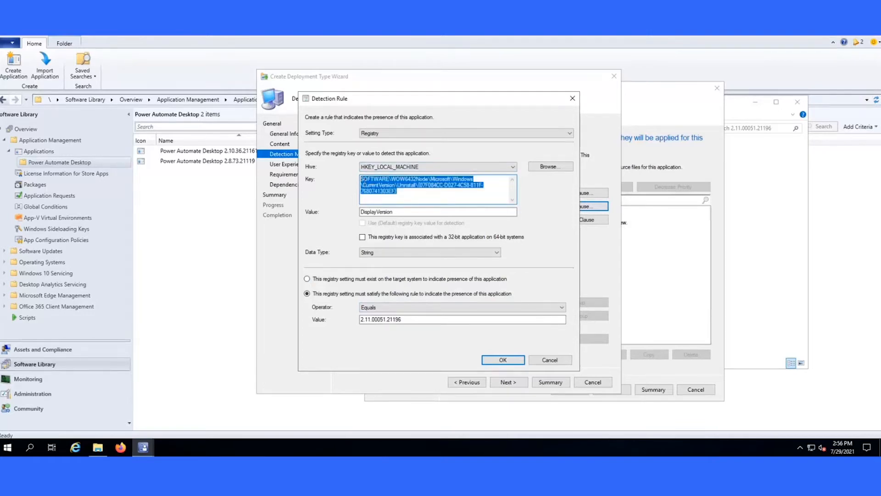
{"action": "left_click_drag", "start_coordinate": [438, 189], "coordinate": [416, 186]}
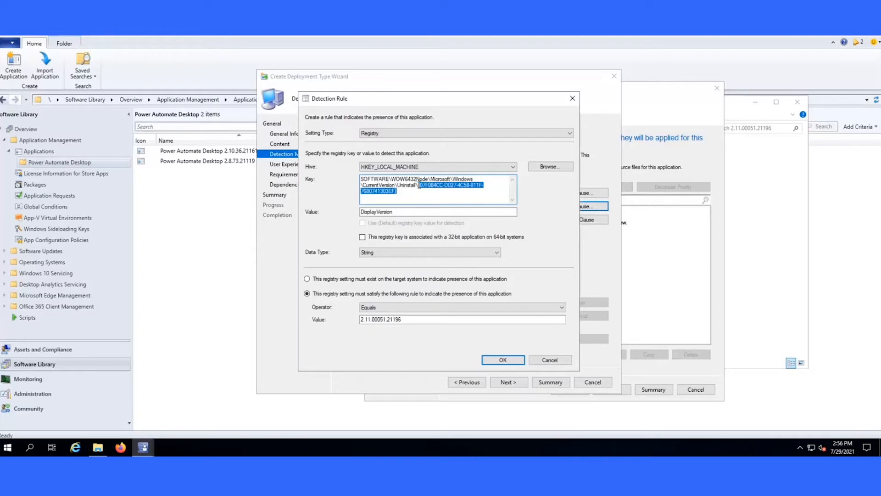
{"action": "left_click", "coordinate": [367, 319]}
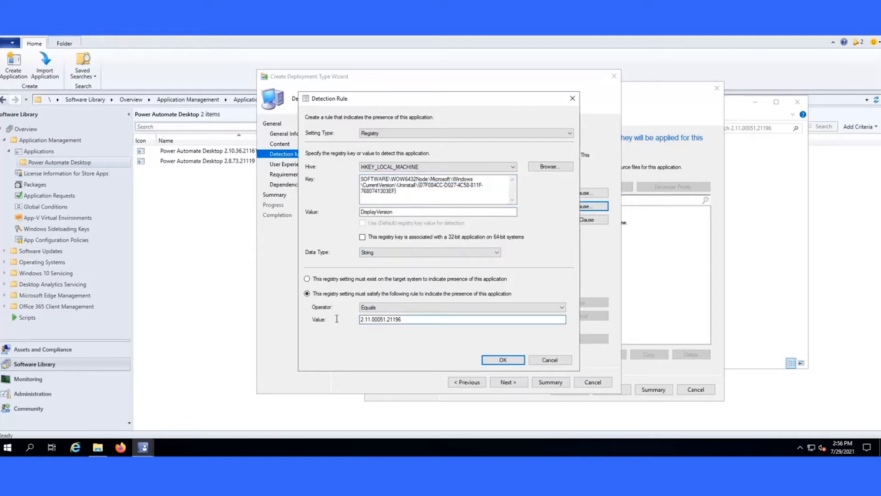
{"action": "left_click_drag", "start_coordinate": [407, 212], "coordinate": [359, 213]}
{"action": "left_click_drag", "start_coordinate": [403, 319], "coordinate": [354, 317]}
{"action": "left_click", "coordinate": [513, 361]}
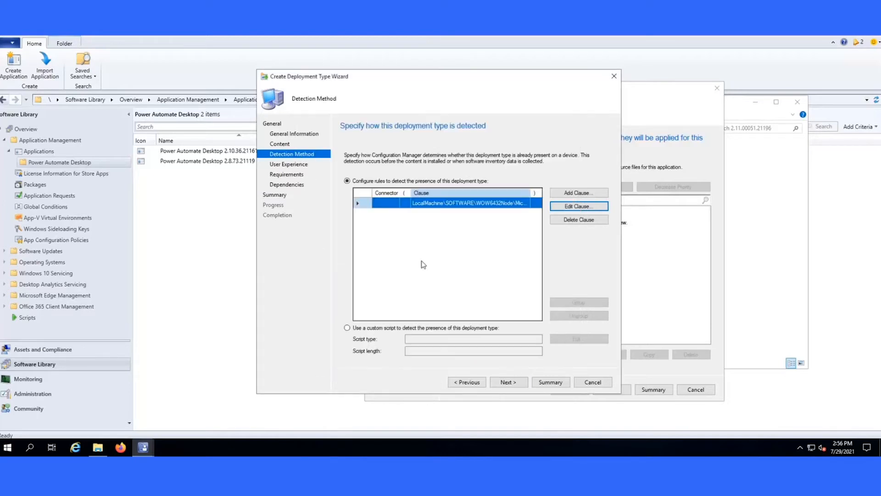
In the user experience settings, choose Install for system, Only when a user is logged on, and Normal program visibility
{"action": "left_click", "coordinate": [506, 382]}
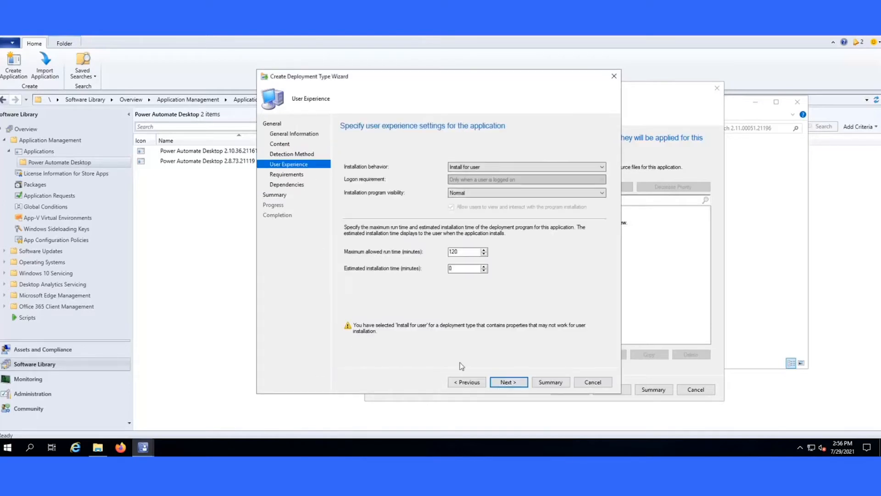
{"action": "left_click", "coordinate": [474, 167]}
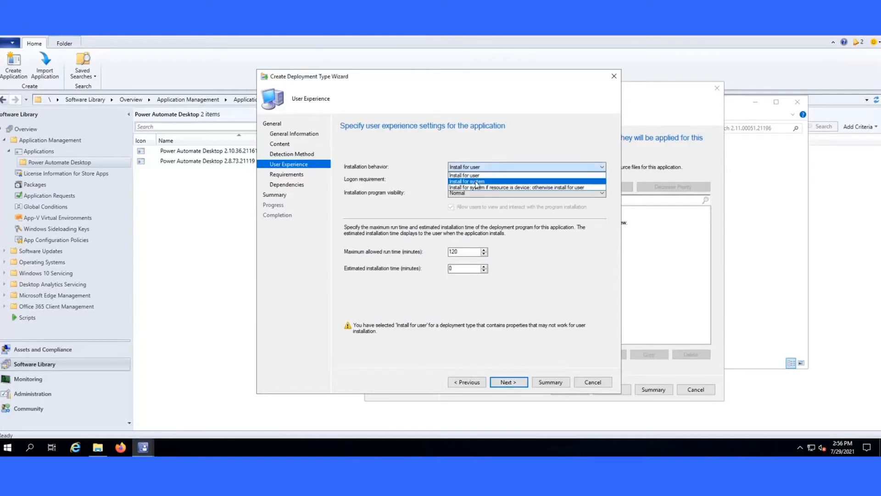
{"action": "left_click", "coordinate": [476, 182]}
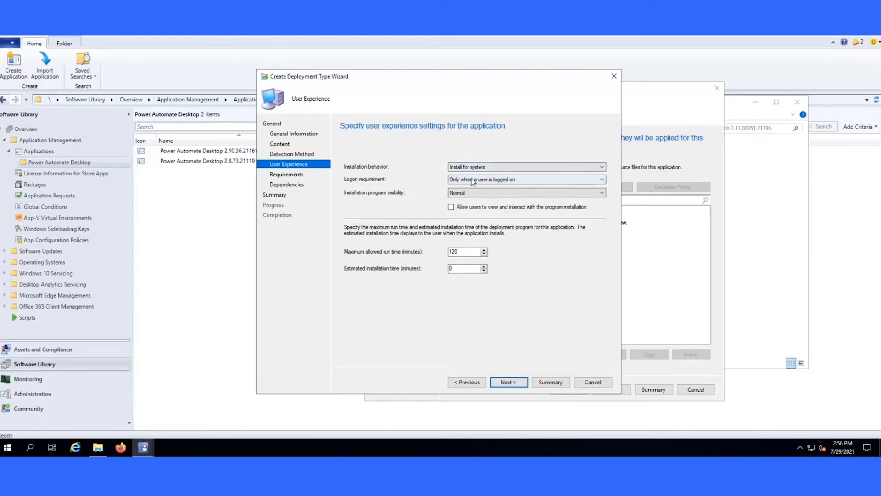
{"action": "left_click", "coordinate": [472, 179]}
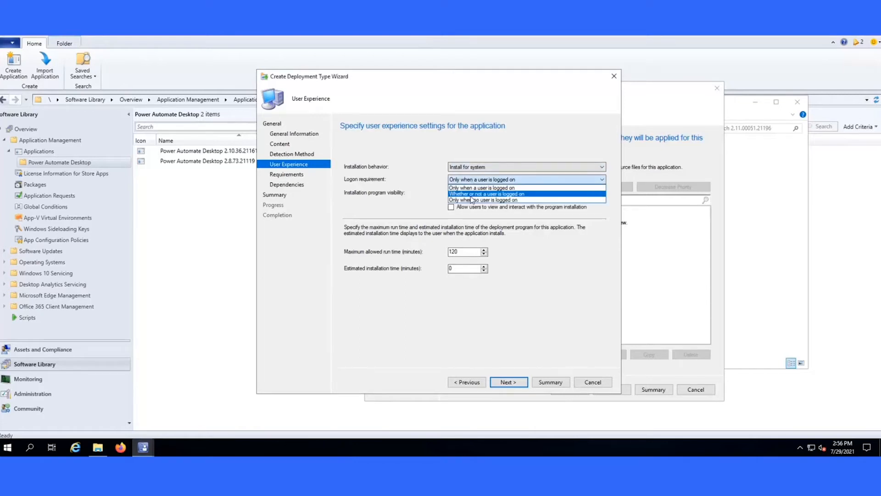
{"action": "left_click", "coordinate": [478, 186]}
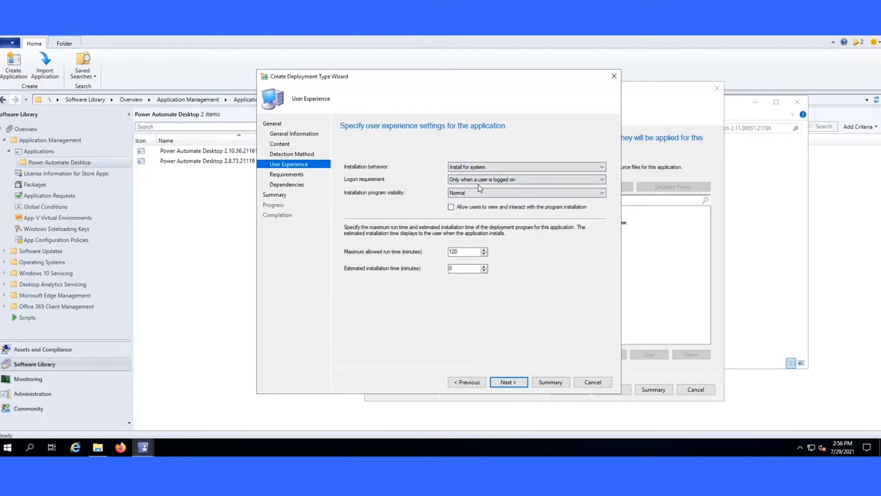
{"action": "left_click", "coordinate": [473, 192]}
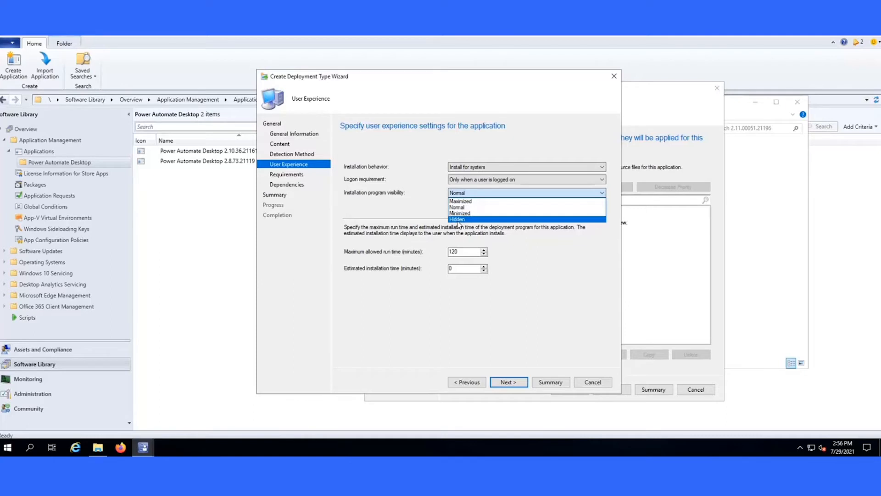
{"action": "left_click", "coordinate": [469, 210]}
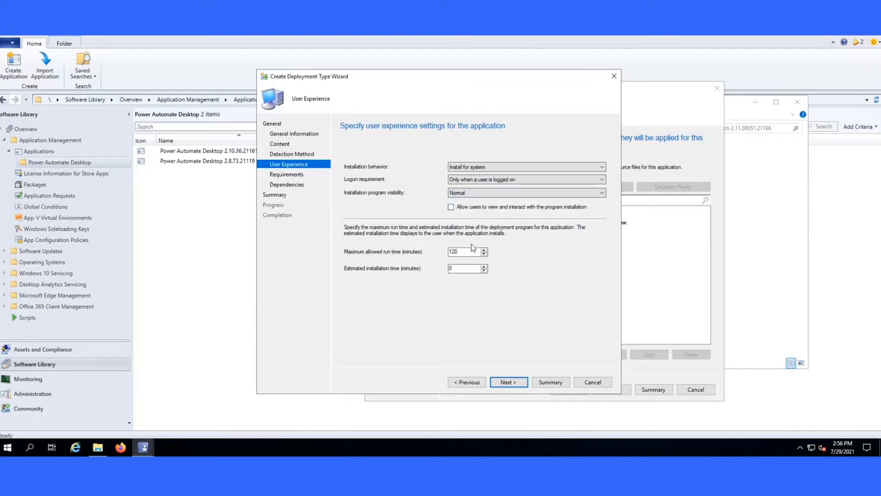
Set the maximum allowed run time to 30 minutes and the estimated installation time to 15 minutes, and continue to the requirements
{"action": "left_click_drag", "start_coordinate": [407, 247], "coordinate": [380, 253]}
{"action": "type", "text": "0"}
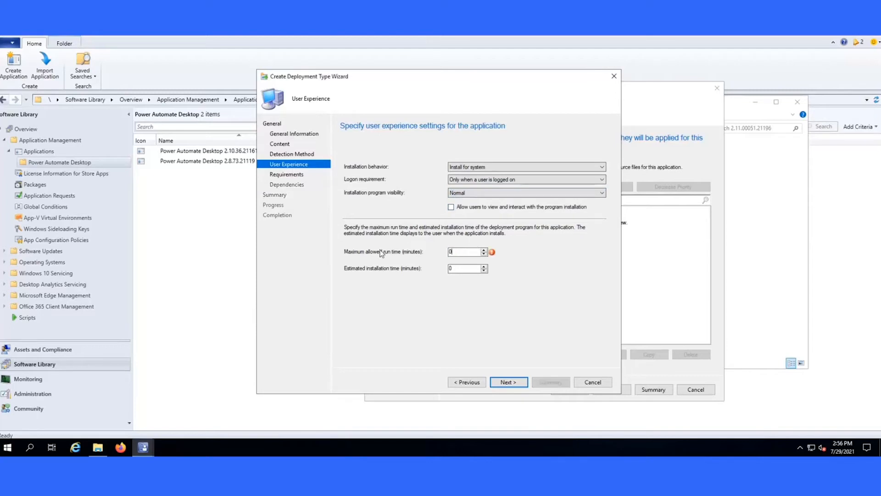
{"action": "left_click_drag", "start_coordinate": [466, 253], "coordinate": [430, 260]}
{"action": "type", "text": "30"}
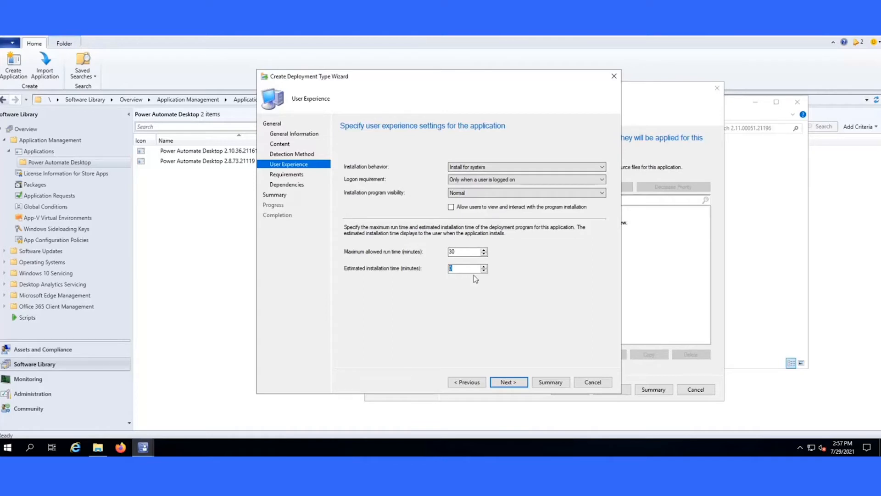
{"action": "type", "text": "15"}
{"action": "left_click_drag", "start_coordinate": [460, 268], "coordinate": [432, 270]}
{"action": "double_click", "coordinate": [457, 250]}
{"action": "left_click", "coordinate": [505, 385]}
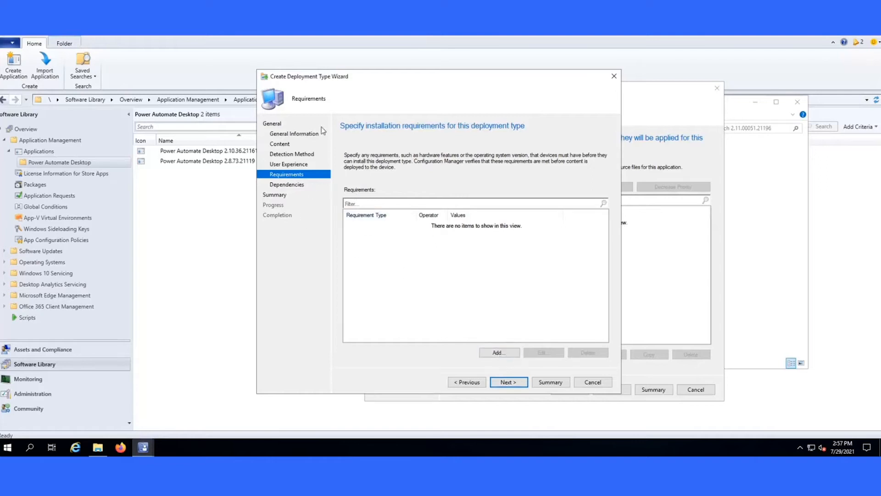
Leave requirements and dependencies empty, confirm the summary, and finish creating the deployment type
{"action": "left_click", "coordinate": [508, 383]}
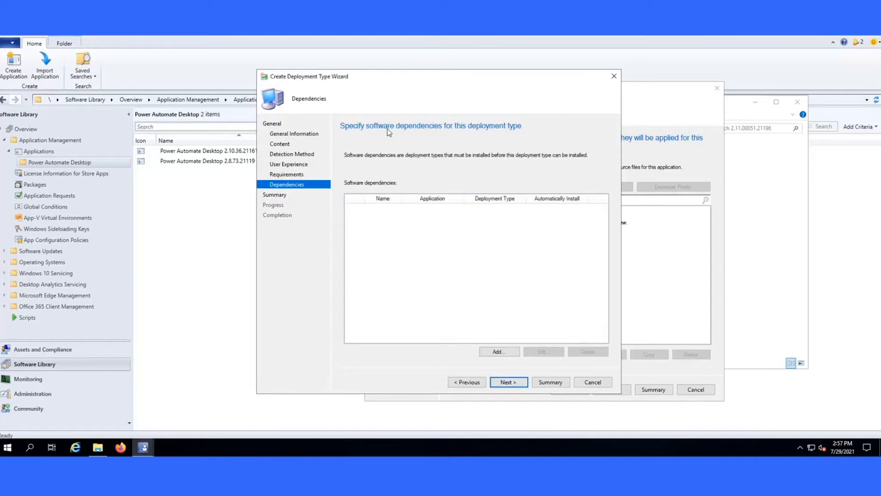
{"action": "left_click", "coordinate": [508, 382]}
{"action": "left_click", "coordinate": [522, 385]}
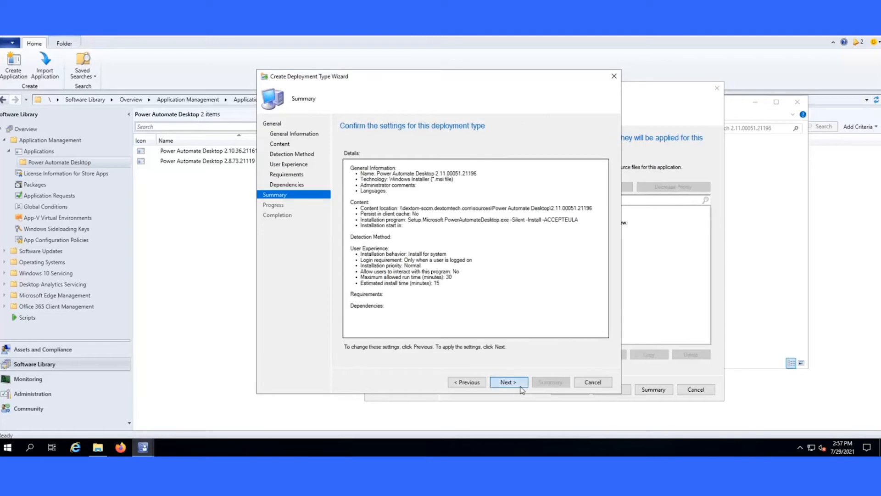
{"action": "left_click", "coordinate": [592, 383]}
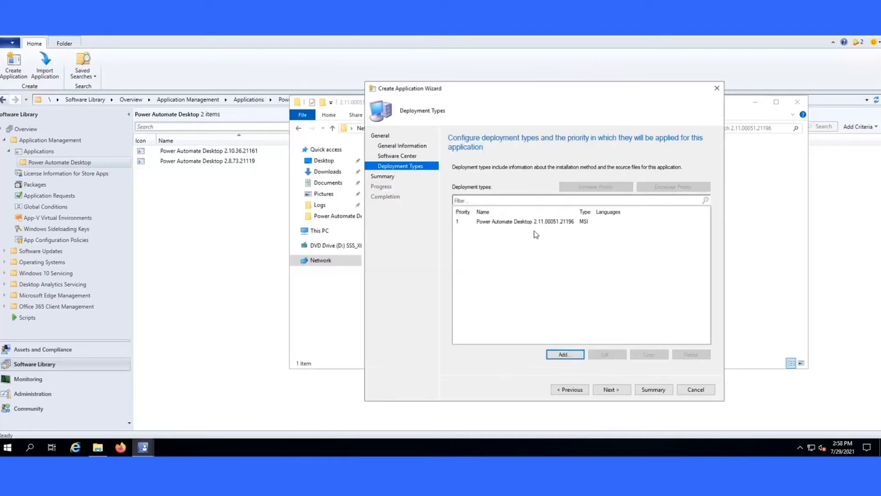
Accept the Power Automate Desktop 2.11.00051.21196 deployment type and complete the application creation through its summary
{"action": "left_click", "coordinate": [581, 223]}
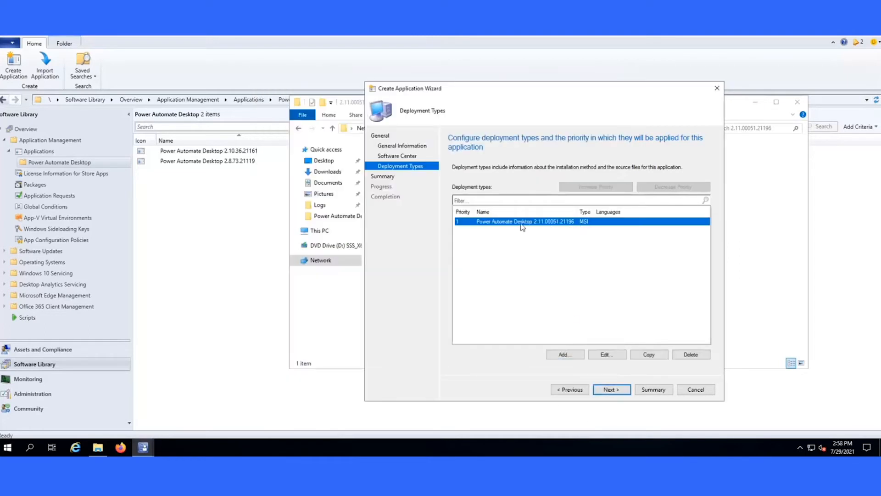
{"action": "left_click", "coordinate": [606, 388]}
{"action": "left_click", "coordinate": [617, 391]}
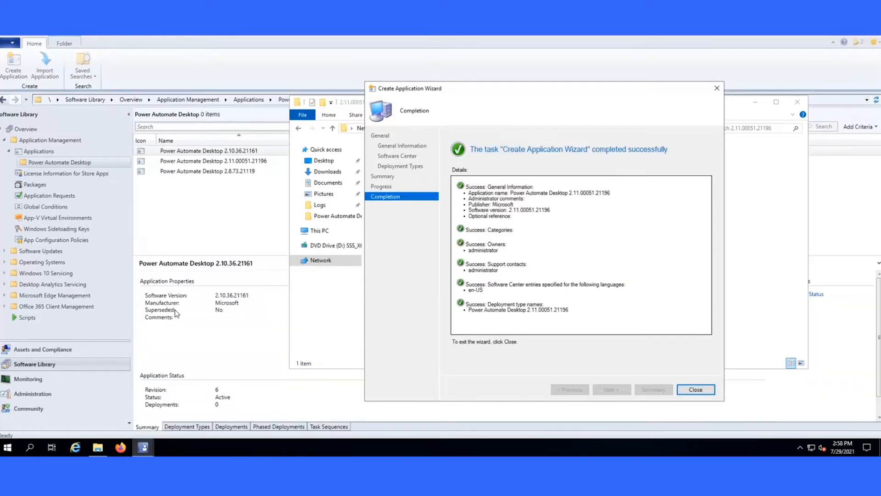
Close the completed application wizard and open the Power Automate Desktop Collections folder among the device collections
{"action": "left_click", "coordinate": [690, 391]}
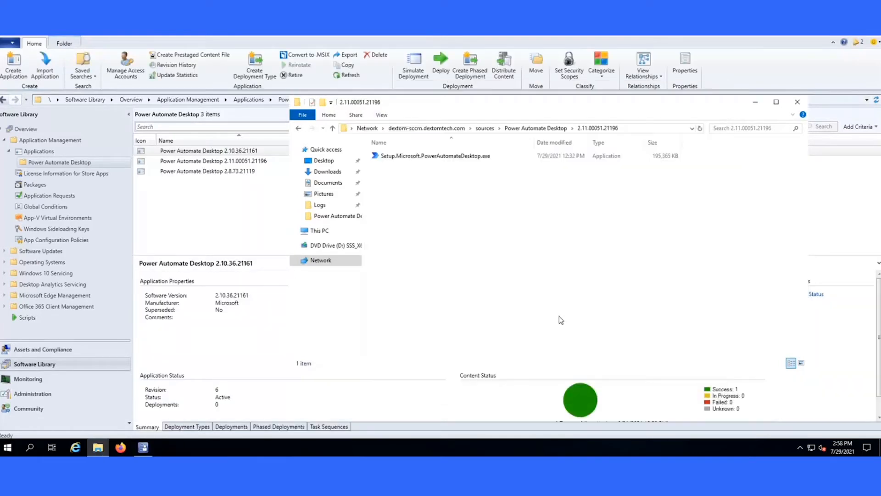
{"action": "left_click", "coordinate": [237, 234]}
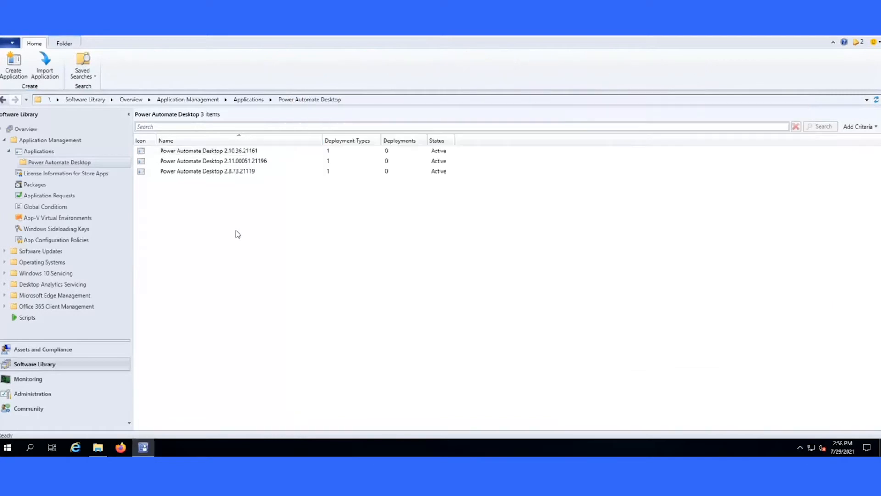
{"action": "left_click", "coordinate": [67, 350]}
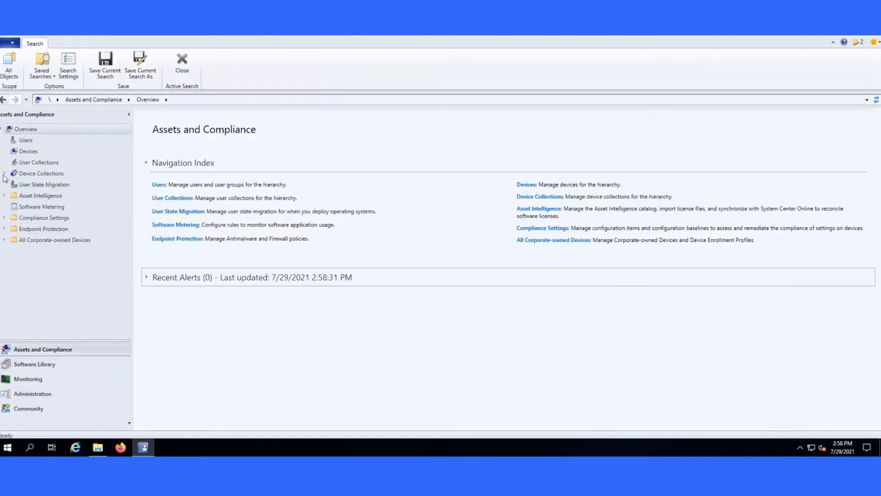
{"action": "left_click", "coordinate": [3, 174]}
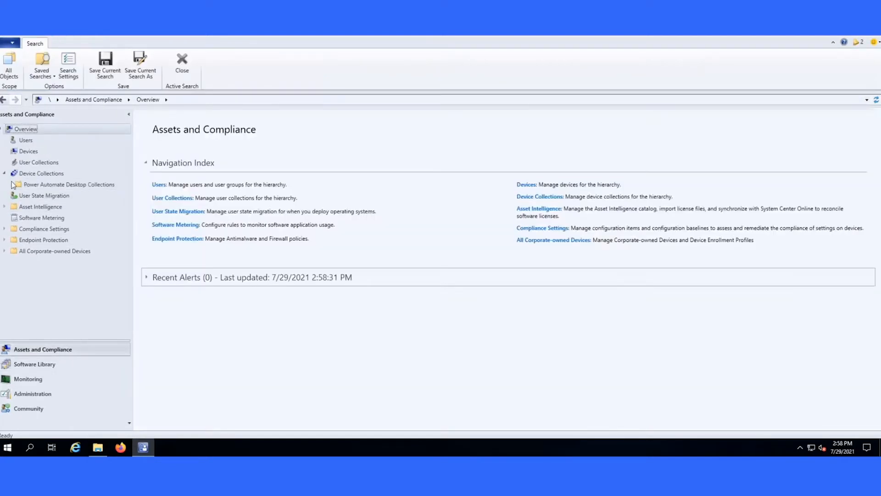
{"action": "left_click", "coordinate": [39, 183]}
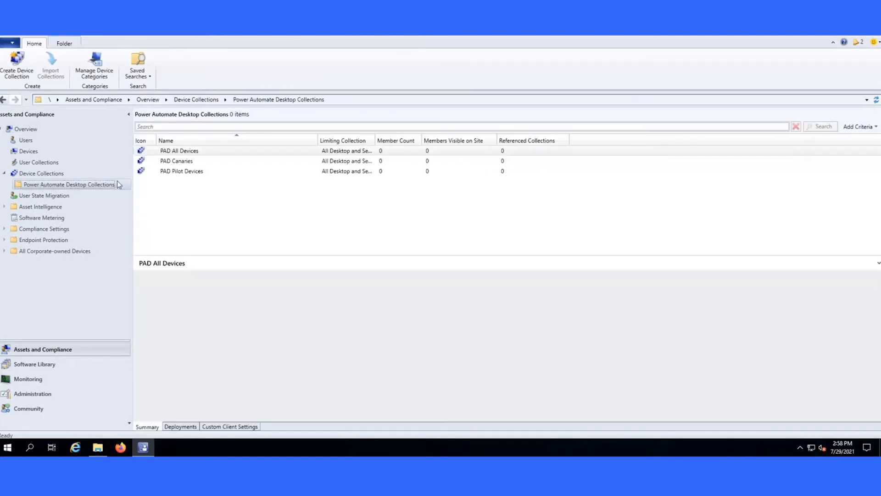
Review the PAD Canaries, PAD Pilot Devices and PAD All Devices collections, and show the members of PAD Canaries
{"action": "left_click", "coordinate": [190, 160]}
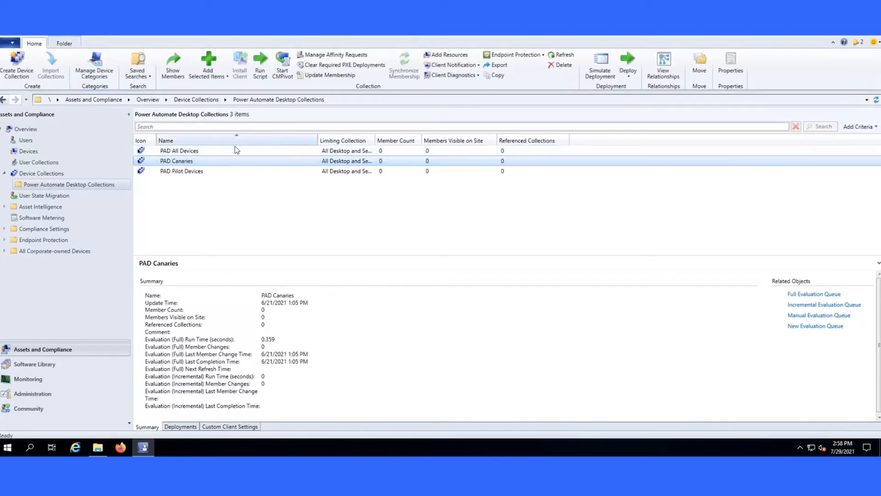
{"action": "left_click", "coordinate": [183, 171]}
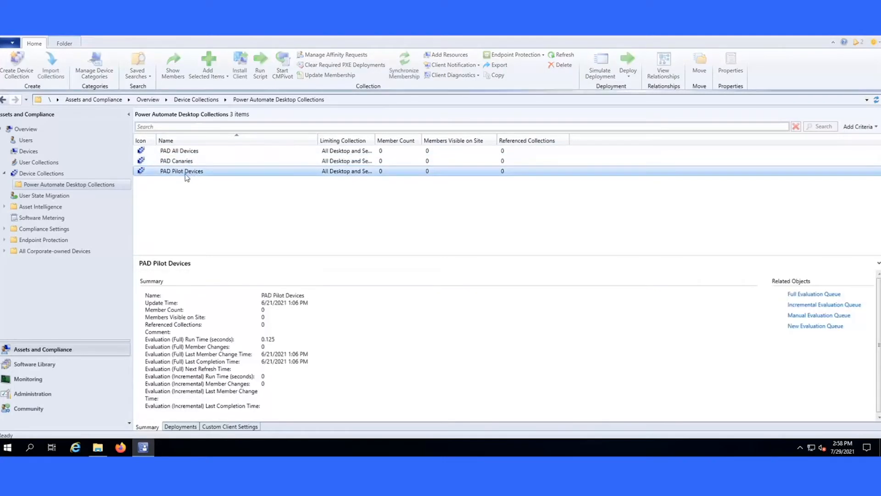
{"action": "left_click", "coordinate": [175, 152]}
{"action": "left_click", "coordinate": [185, 160]}
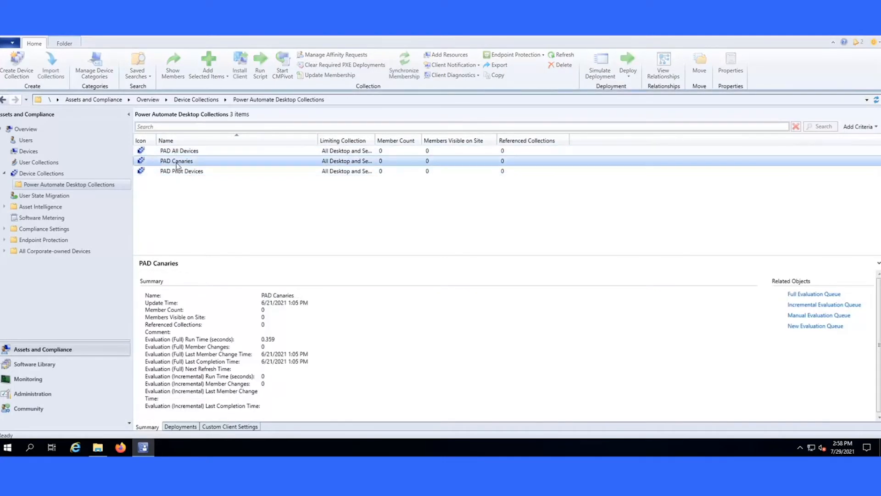
{"action": "right_click", "coordinate": [197, 168]}
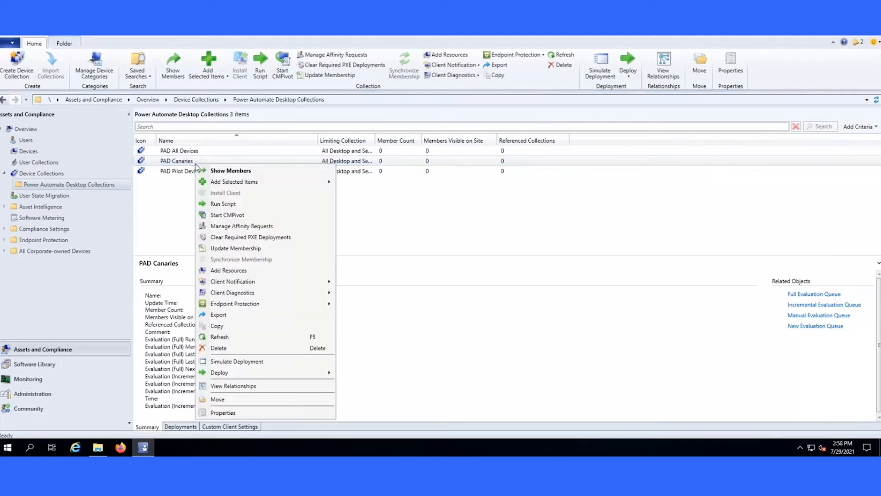
{"action": "left_click", "coordinate": [243, 172]}
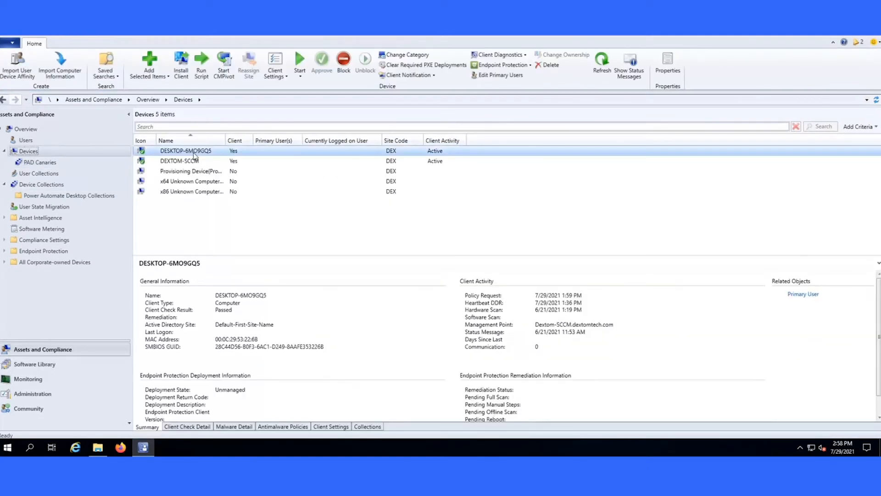
Add device DESKTOP-6MO9GQ5 to the existing PAD Canaries device collection, and reselect that collection in its folder
{"action": "right_click", "coordinate": [195, 153]}
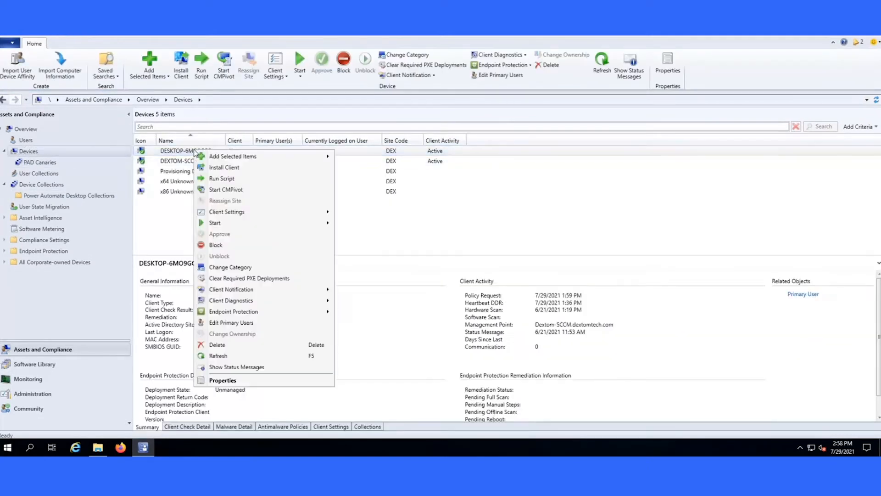
{"action": "mouse_move", "coordinate": [227, 158]}
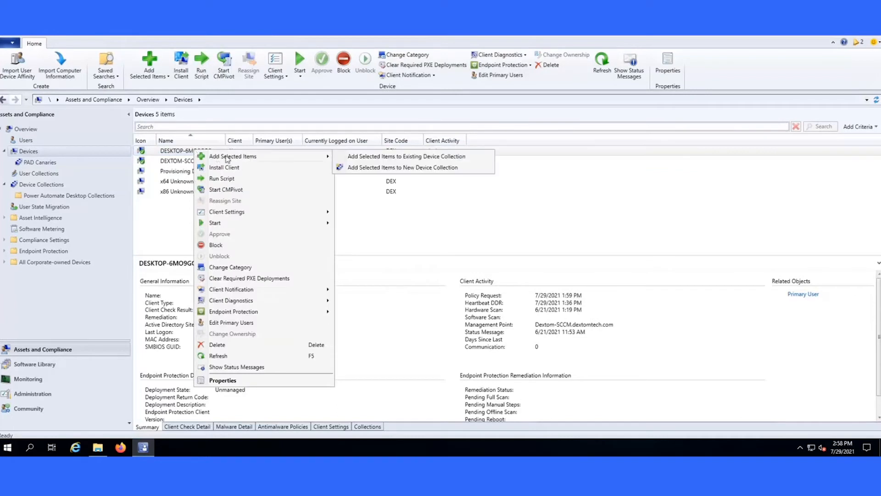
{"action": "left_click", "coordinate": [377, 158]}
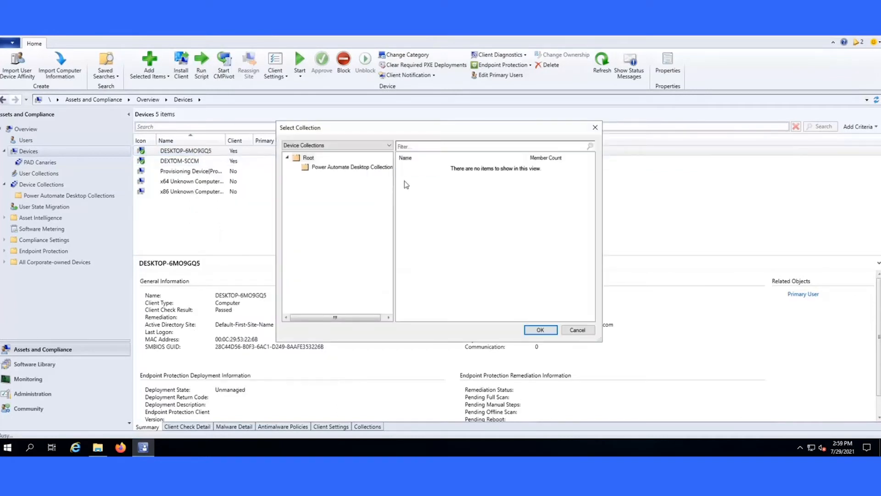
{"action": "left_click", "coordinate": [324, 167]}
{"action": "left_click", "coordinate": [429, 178]}
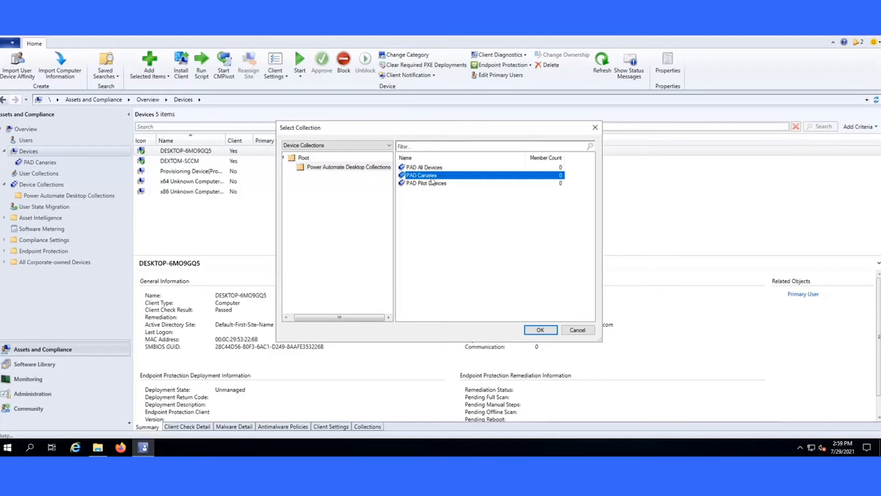
{"action": "left_click", "coordinate": [541, 330]}
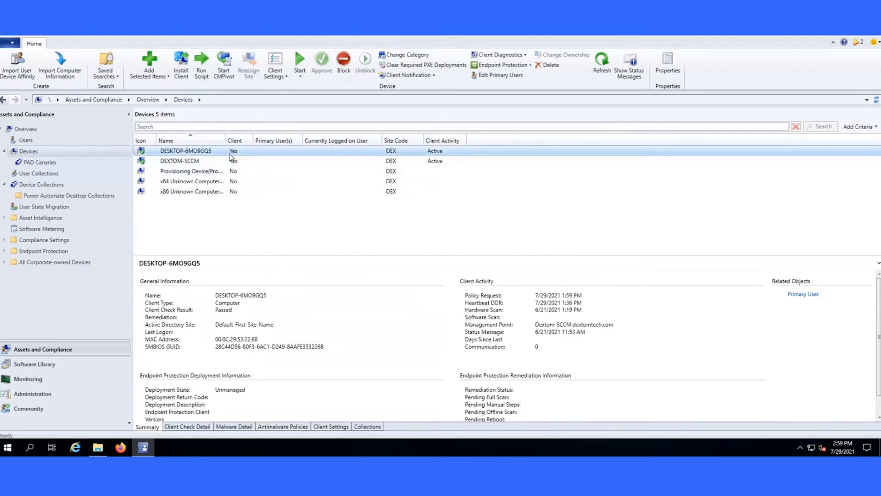
{"action": "left_click", "coordinate": [70, 195]}
{"action": "left_click", "coordinate": [164, 162]}
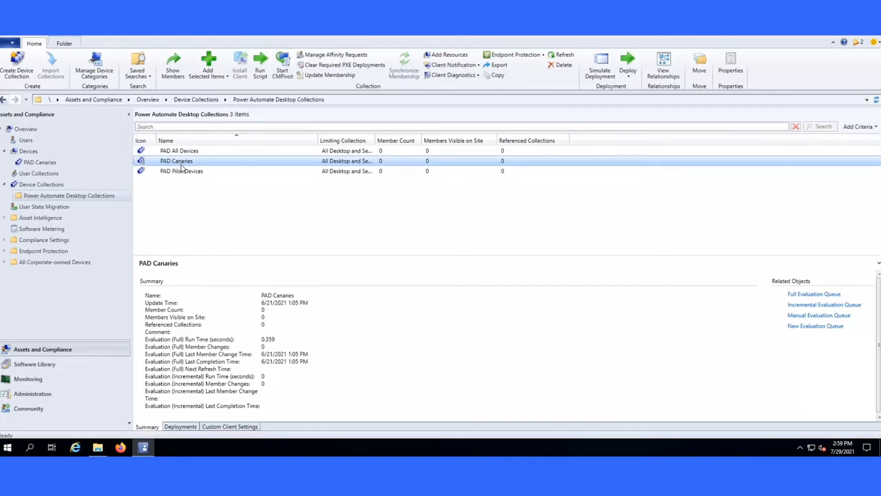
Start distributing content for the Power Automate Desktop 2.11.00051.21196 application with dependency detection enabled, and continue to the content destination
{"action": "left_click", "coordinate": [68, 367]}
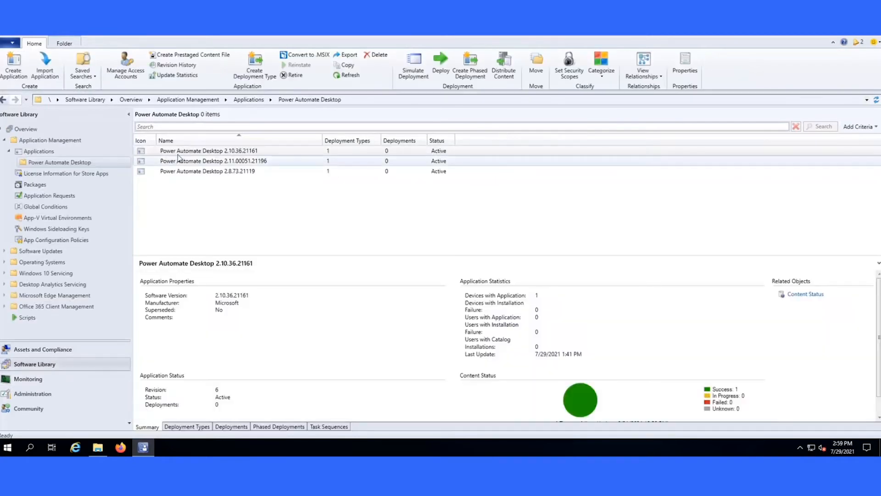
{"action": "left_click", "coordinate": [183, 161]}
{"action": "right_click", "coordinate": [183, 160]}
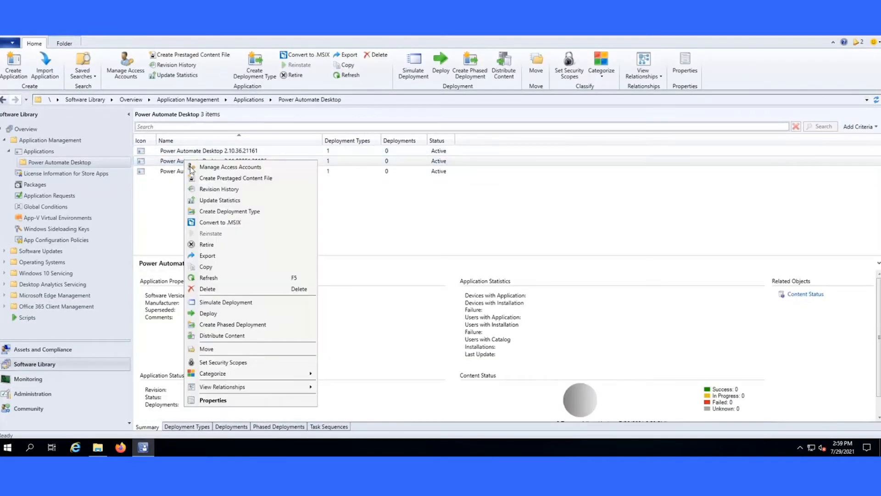
{"action": "left_click", "coordinate": [219, 336]}
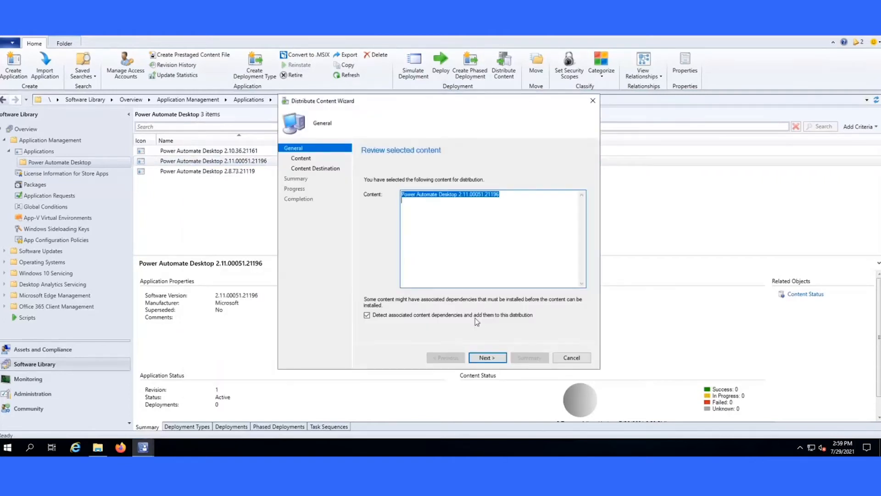
{"action": "left_click", "coordinate": [487, 363]}
{"action": "left_click", "coordinate": [488, 359]}
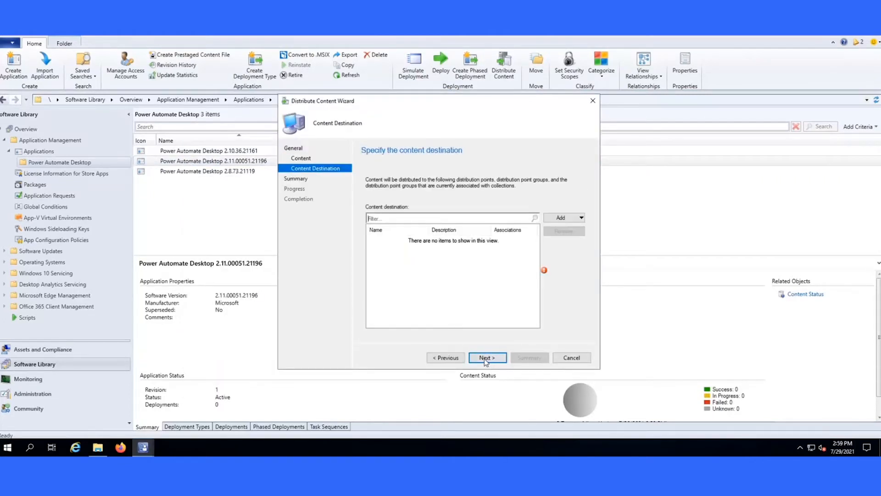
Add the distribution point DEXTOM-SCCM.DEXTOMTECH.COM as content destination and complete the distribution through its summary
{"action": "left_click", "coordinate": [564, 217]}
{"action": "left_click", "coordinate": [569, 239]}
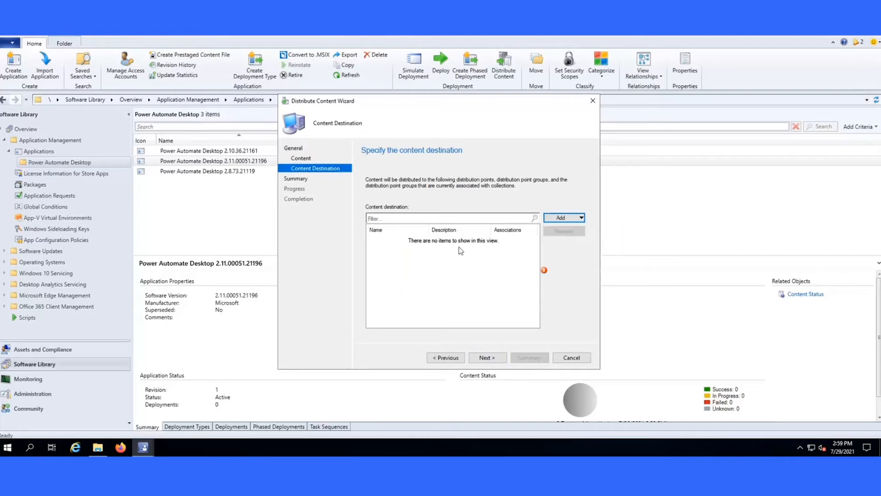
{"action": "left_click", "coordinate": [317, 199]}
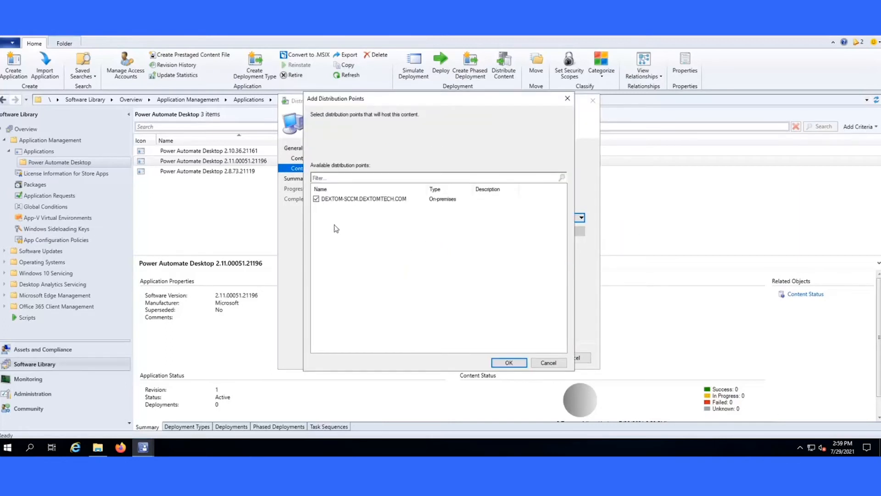
{"action": "left_click", "coordinate": [508, 363]}
{"action": "left_click", "coordinate": [485, 358]}
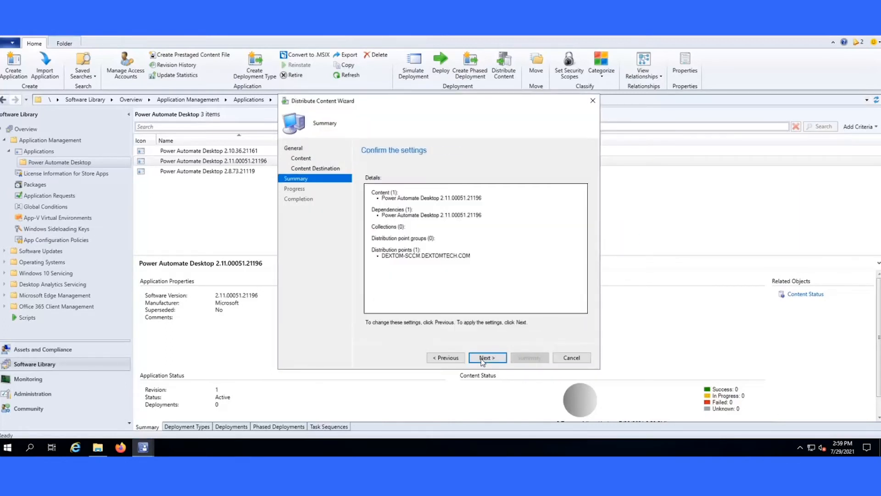
{"action": "left_click", "coordinate": [495, 360]}
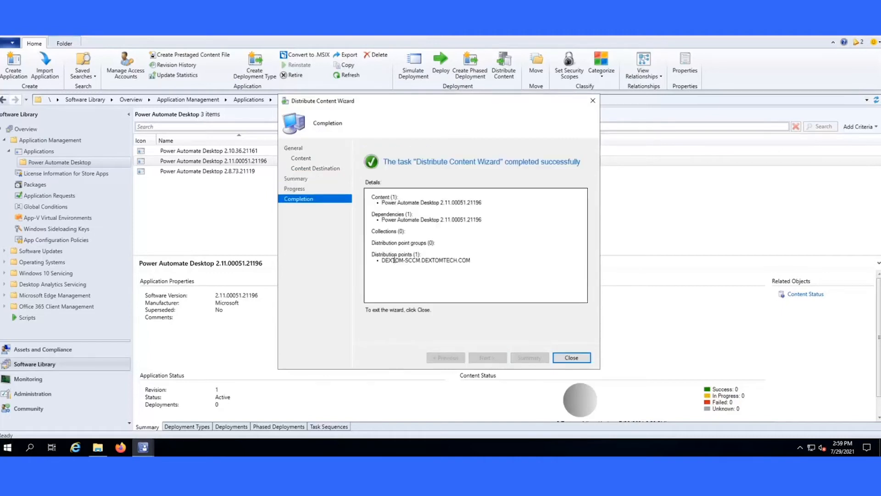
{"action": "left_click", "coordinate": [571, 357]}
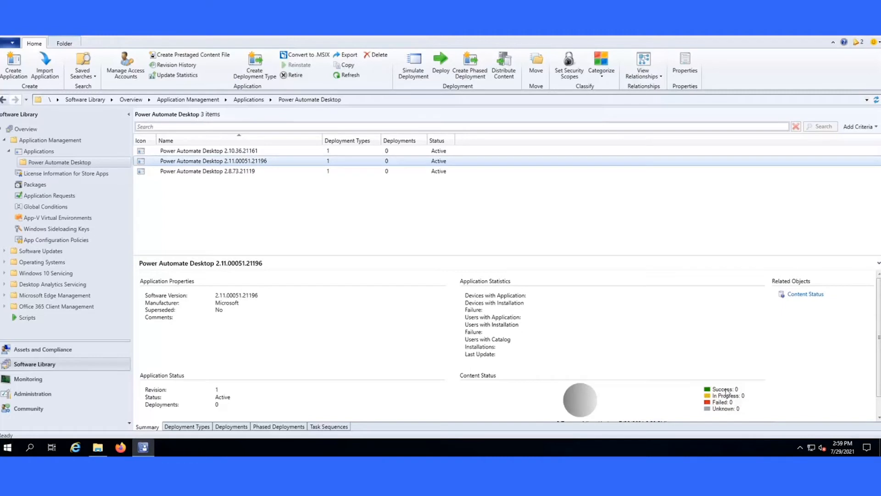
Check the content distribution status of Power Automate Desktop 2.11.00051.21196 in Monitoring and refresh it
{"action": "left_click", "coordinate": [53, 381]}
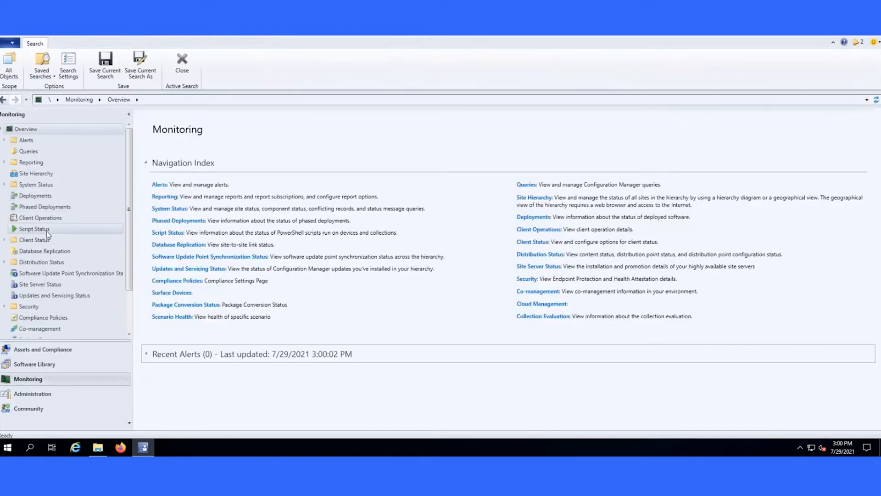
{"action": "left_click", "coordinate": [4, 261]}
{"action": "left_click", "coordinate": [43, 283]}
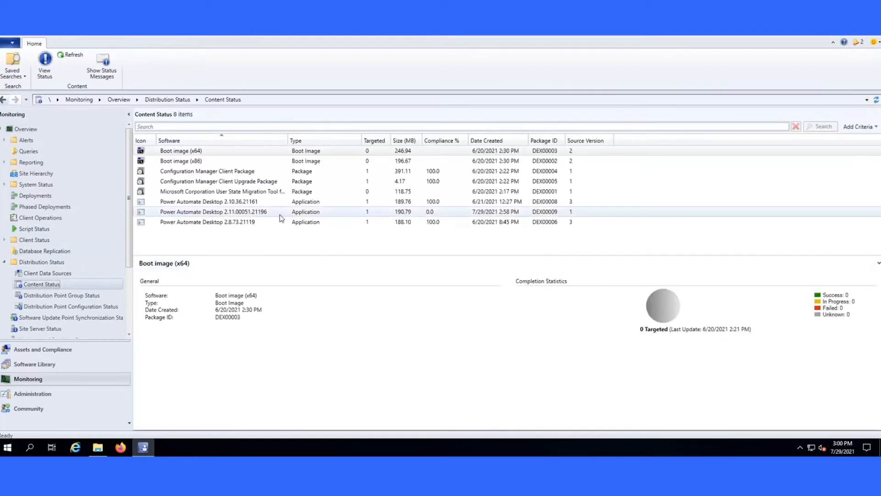
{"action": "left_click", "coordinate": [281, 215]}
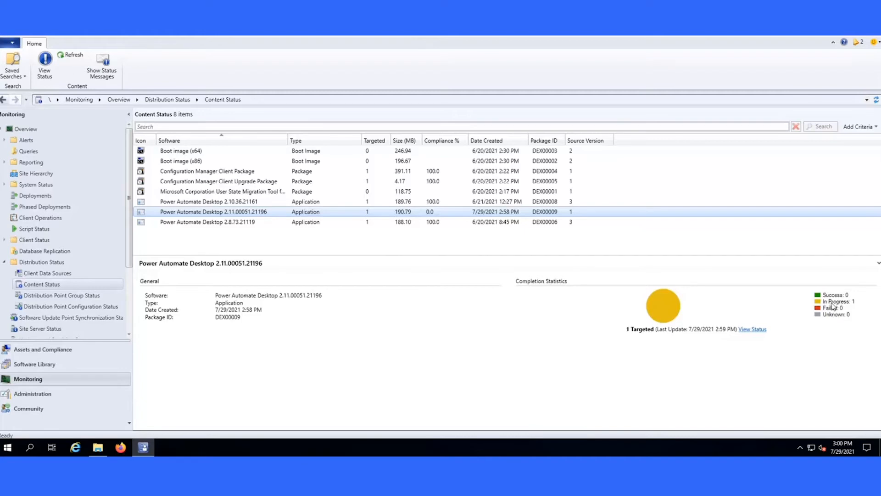
{"action": "mouse_move", "coordinate": [835, 307]}
{"action": "right_click", "coordinate": [442, 217]}
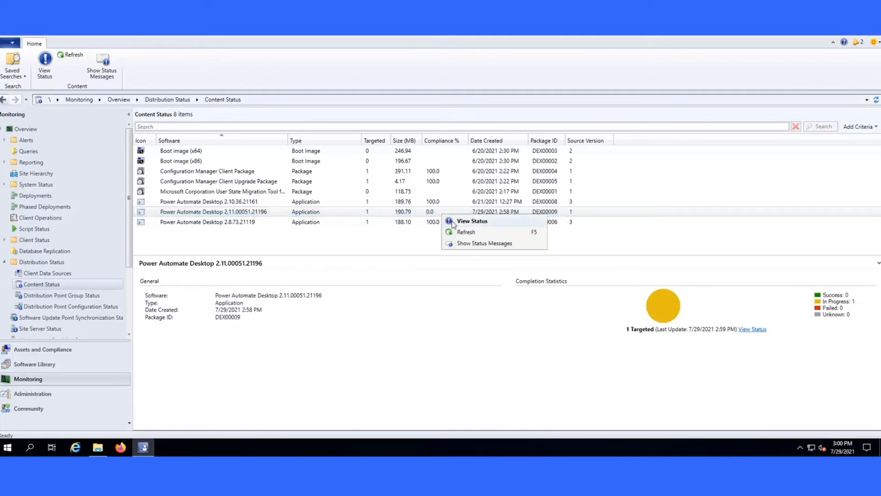
{"action": "left_click", "coordinate": [461, 235]}
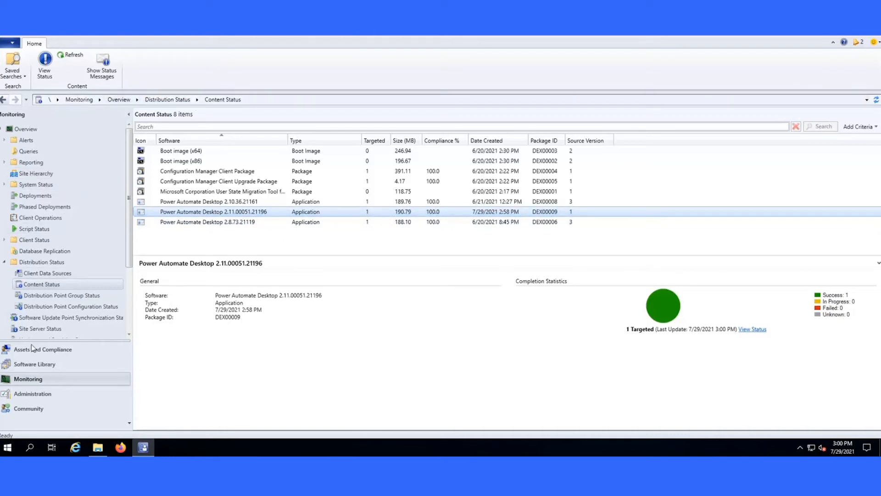
Check the deployments of Power Automate Desktop 2.11.00051.21196 in the Software Library, and start a new deployment for it
{"action": "left_click", "coordinate": [33, 365]}
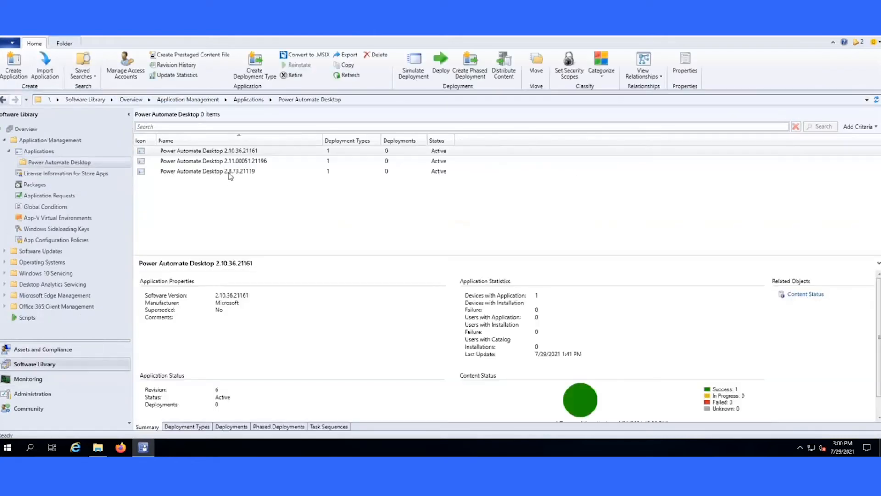
{"action": "right_click", "coordinate": [235, 165]}
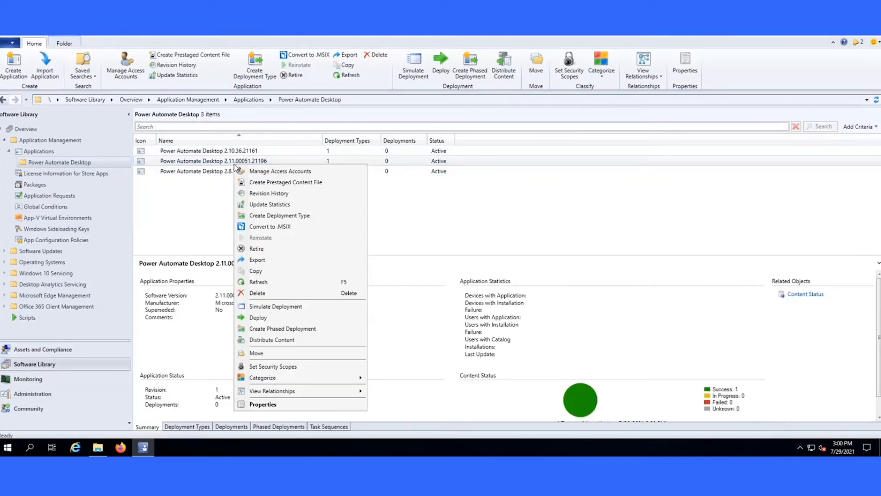
{"action": "left_click", "coordinate": [225, 429]}
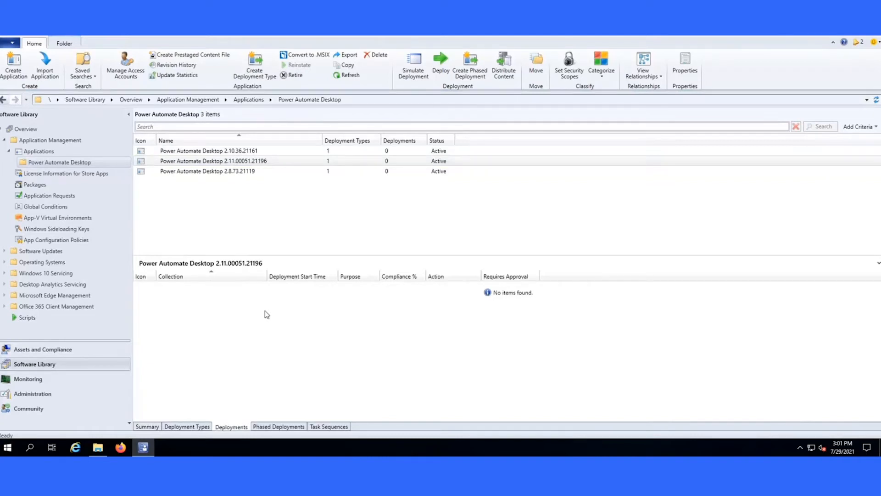
{"action": "right_click", "coordinate": [249, 162]}
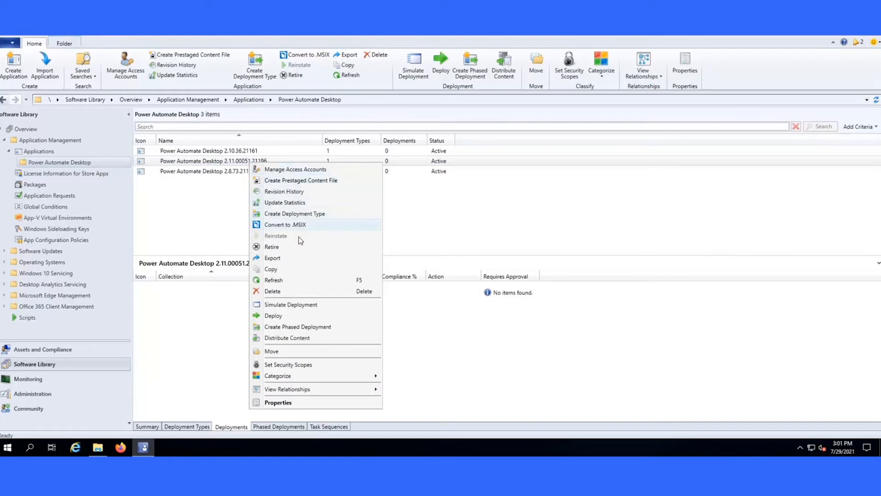
{"action": "left_click", "coordinate": [282, 317]}
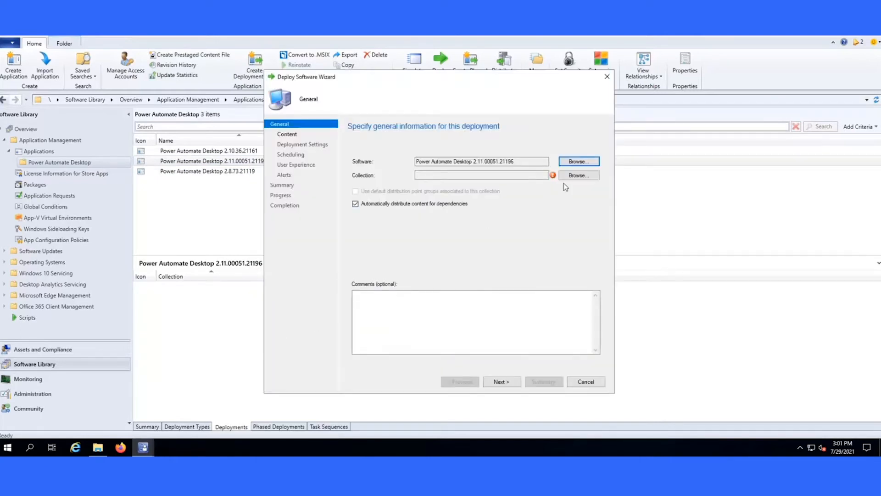
Target the PAD Canaries device collection from the Power Automate Desktop Collections folder, and accept the existing content destination
{"action": "left_click", "coordinate": [577, 176]}
{"action": "left_click", "coordinate": [314, 145]}
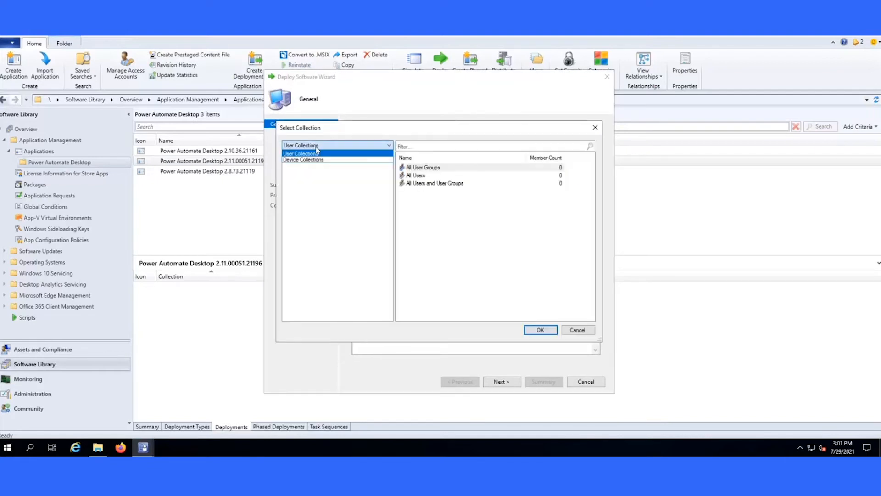
{"action": "left_click", "coordinate": [314, 160]}
{"action": "left_click", "coordinate": [315, 167]}
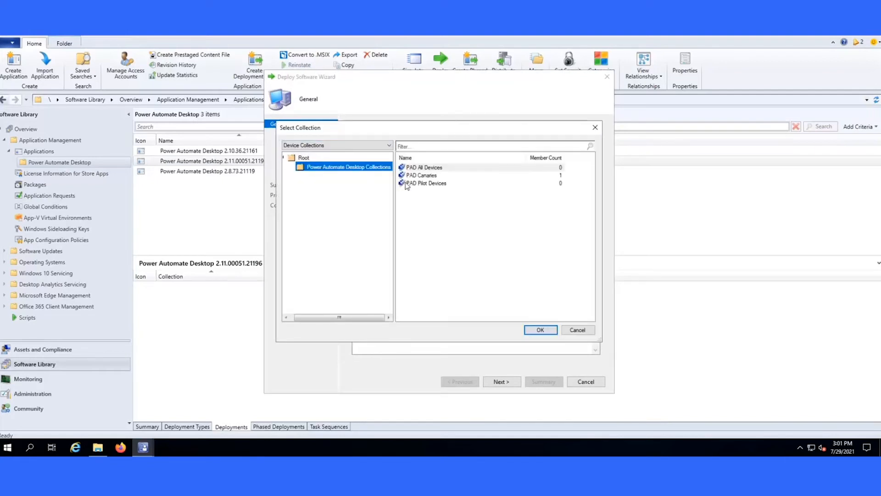
{"action": "left_click", "coordinate": [423, 176]}
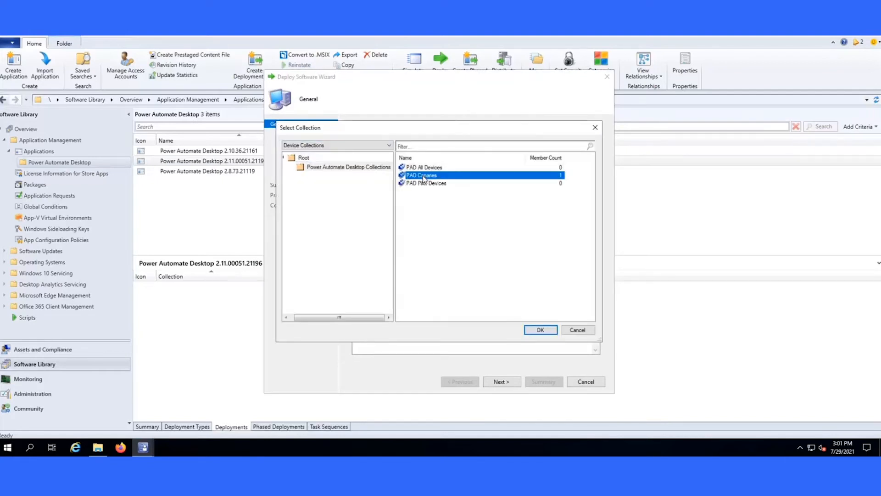
{"action": "left_click", "coordinate": [550, 333]}
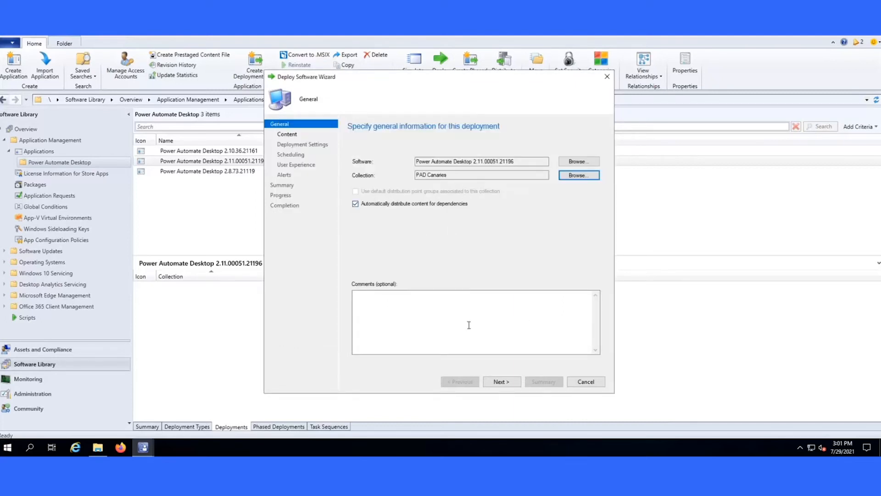
{"action": "left_click", "coordinate": [501, 381]}
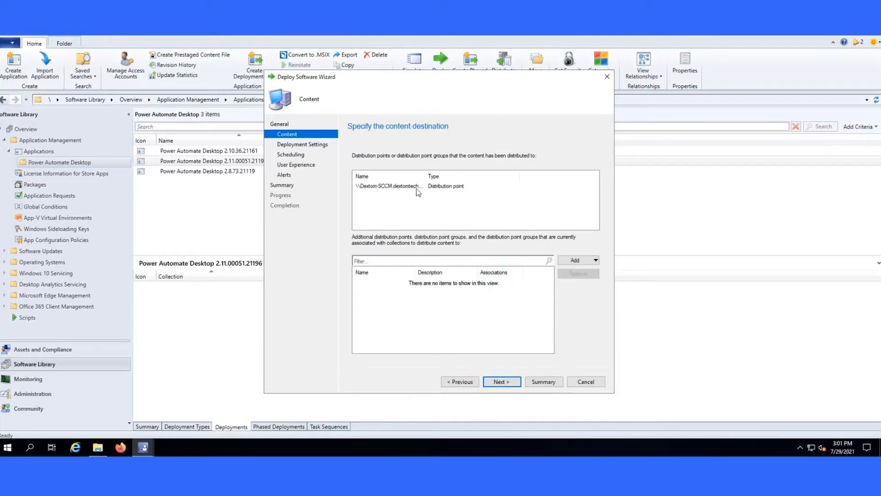
{"action": "left_click", "coordinate": [501, 384]}
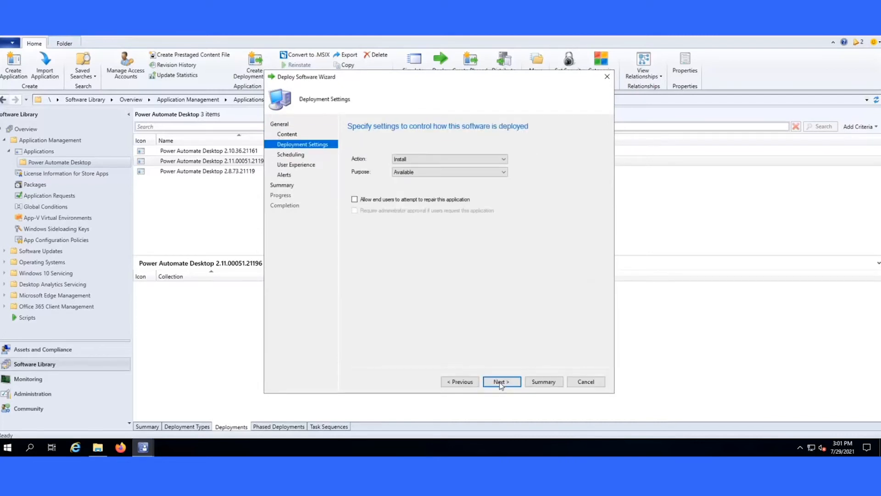
Set the deployment purpose to Required with the Install action, and keep the installation deadline as soon as possible after the available time
{"action": "left_click", "coordinate": [405, 173]}
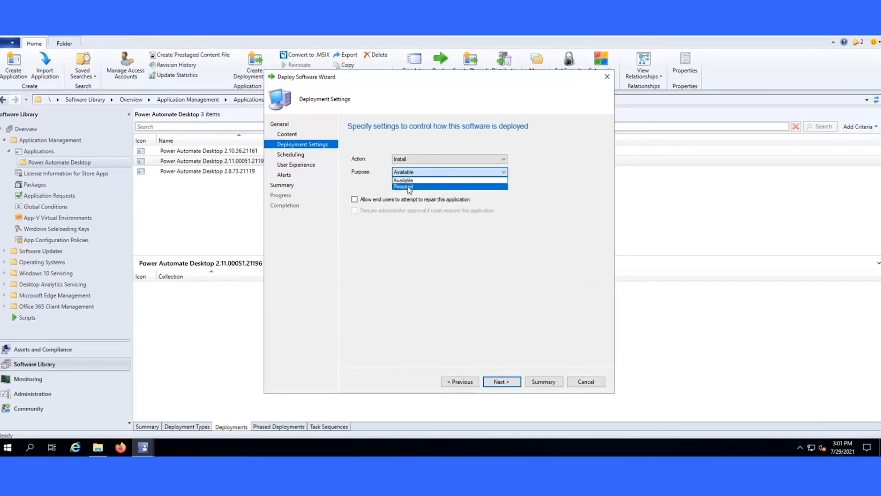
{"action": "left_click", "coordinate": [408, 187]}
{"action": "left_click", "coordinate": [419, 175]}
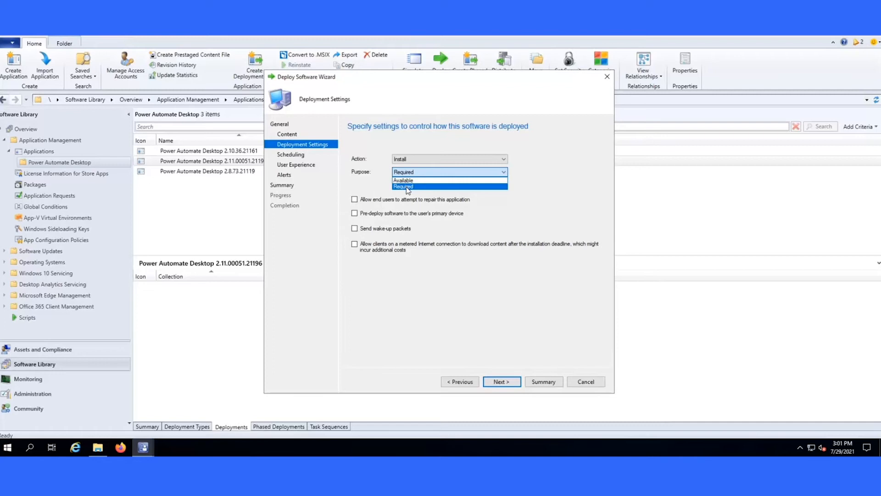
{"action": "left_click", "coordinate": [406, 187]}
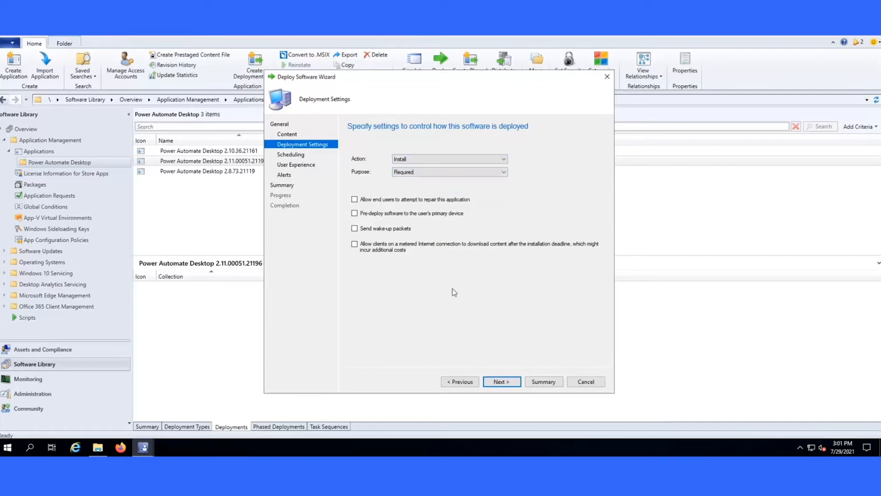
{"action": "left_click", "coordinate": [501, 381]}
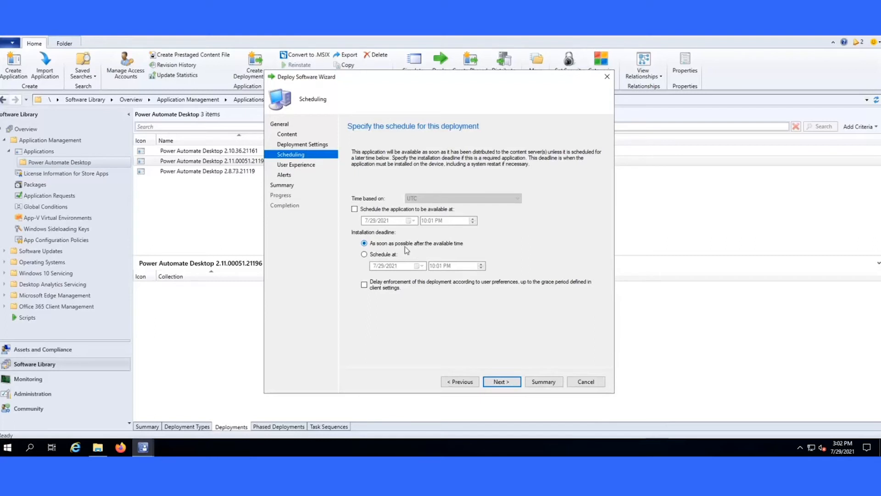
{"action": "left_click", "coordinate": [508, 385]}
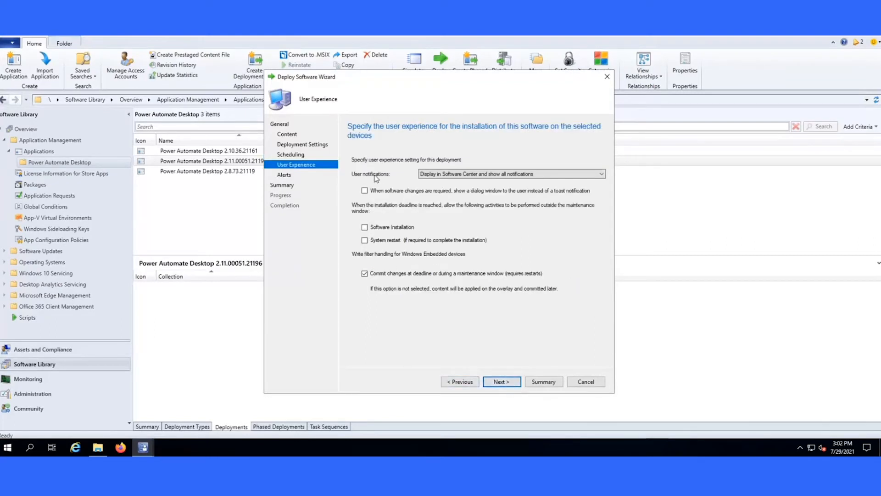
Keep user notifications at Display in Software Center and show all notifications, and allow software installation outside the maintenance window
{"action": "left_click", "coordinate": [451, 177]}
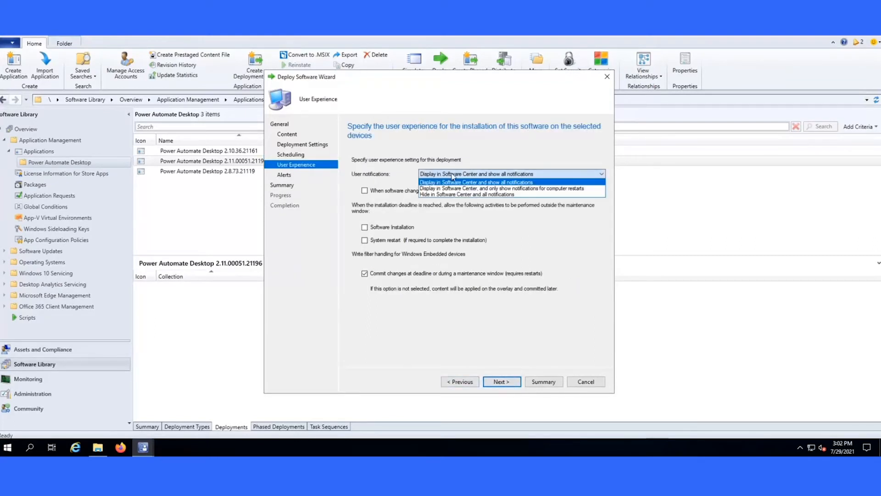
{"action": "left_click", "coordinate": [453, 177]}
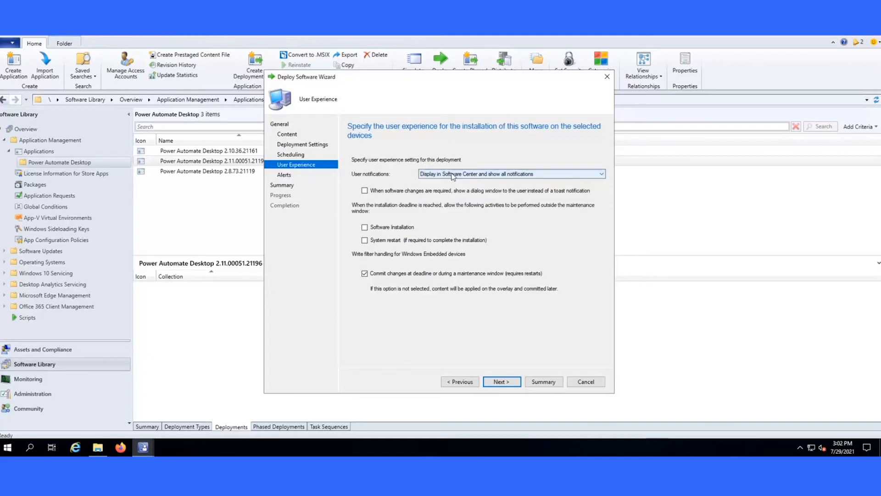
{"action": "left_click", "coordinate": [464, 176]}
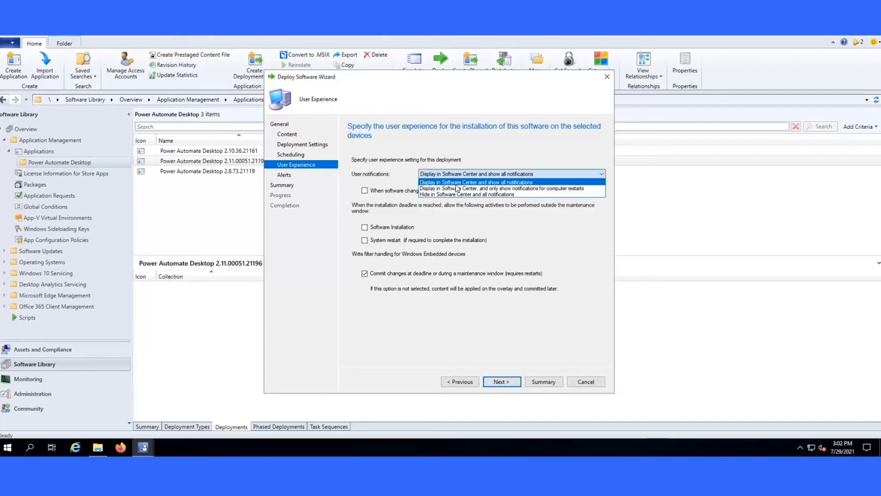
{"action": "left_click", "coordinate": [480, 182]}
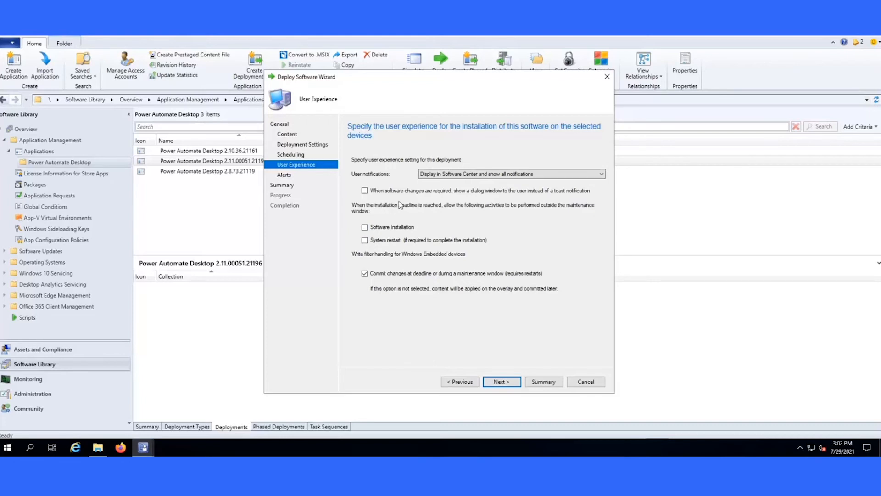
{"action": "left_click", "coordinate": [366, 227]}
Leave the deployment alert options disabled and confirm the new deployment through its summary
{"action": "left_click", "coordinate": [502, 381]}
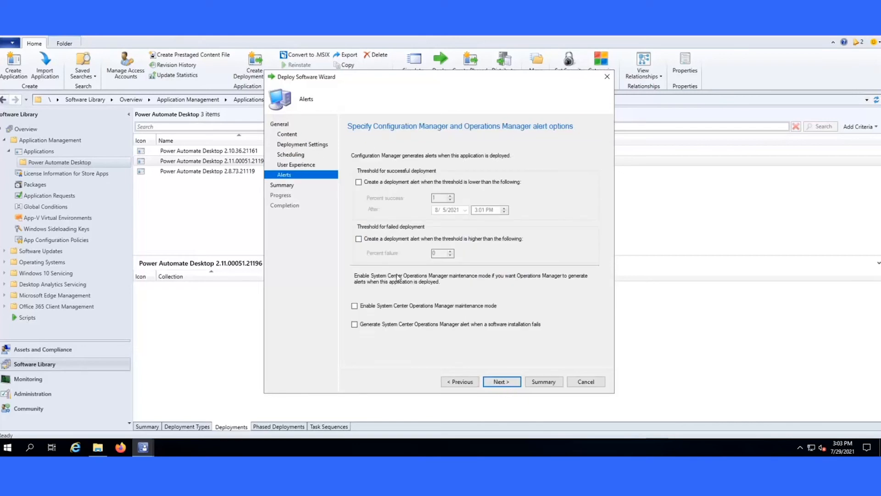
{"action": "left_click", "coordinate": [512, 383]}
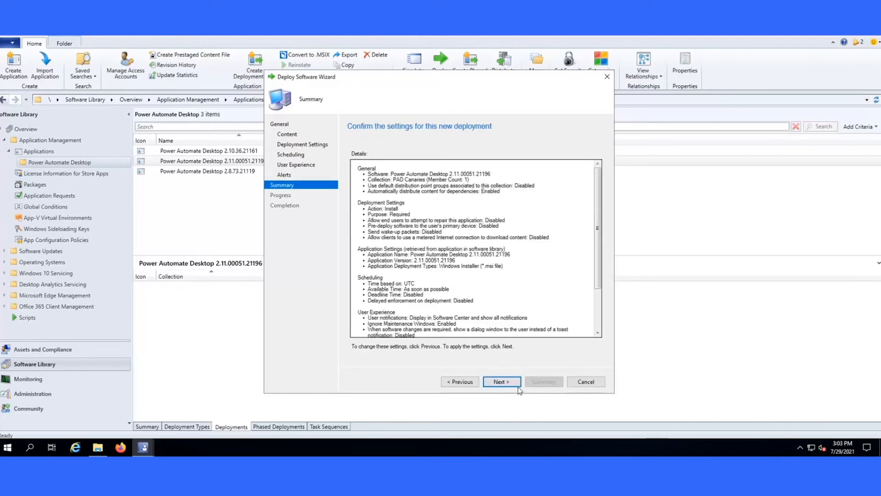
{"action": "left_click", "coordinate": [508, 382]}
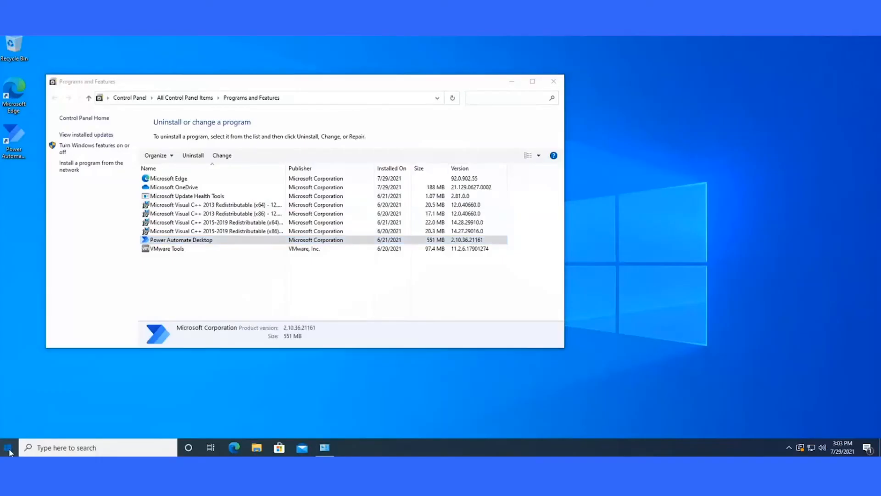
{"action": "left_click", "coordinate": [9, 447]}
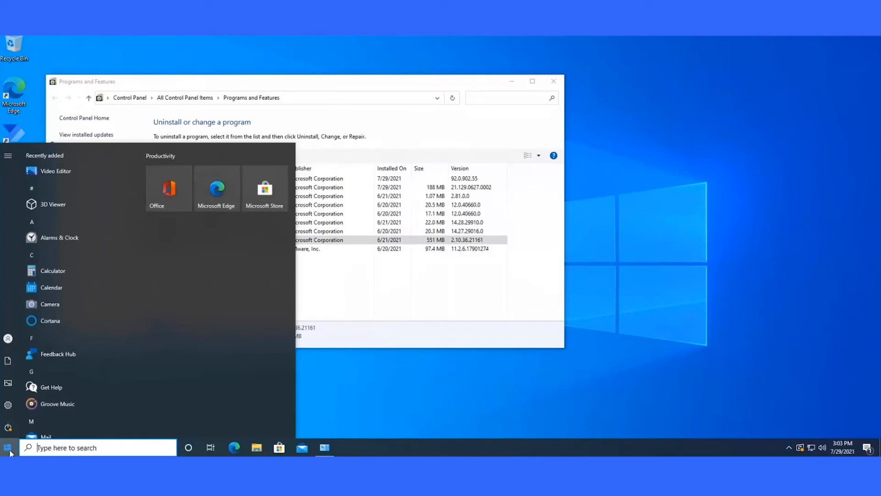
{"action": "left_click", "coordinate": [8, 404]}
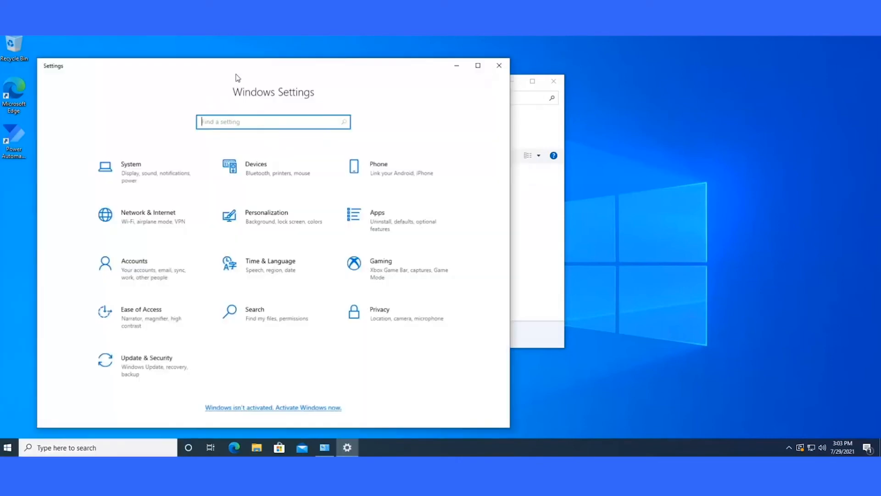
{"action": "left_click_drag", "start_coordinate": [232, 74], "coordinate": [584, 66]}
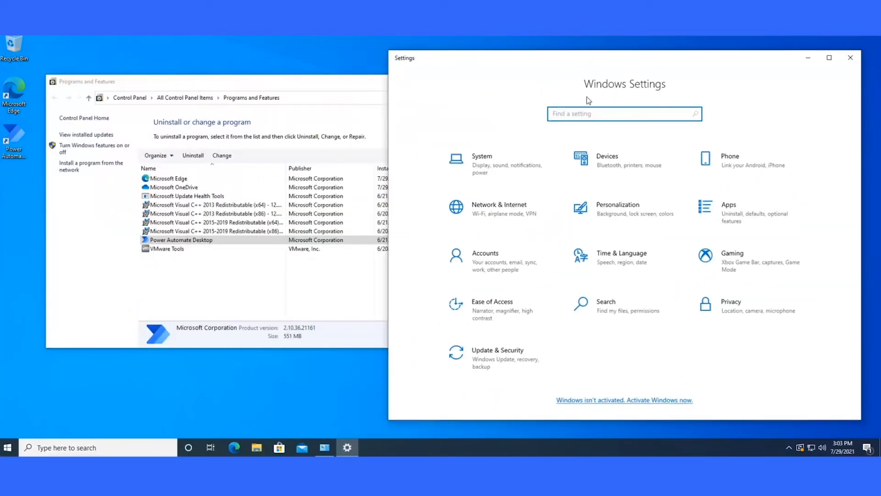
{"action": "left_click", "coordinate": [850, 58]}
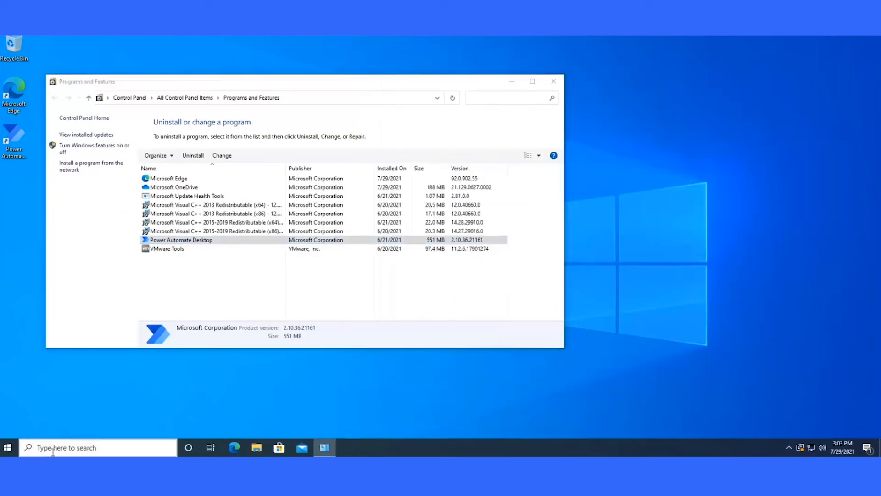
Open the Configuration Manager client properties from Control Panel on the client computer and display the client actions
{"action": "left_click", "coordinate": [51, 449]}
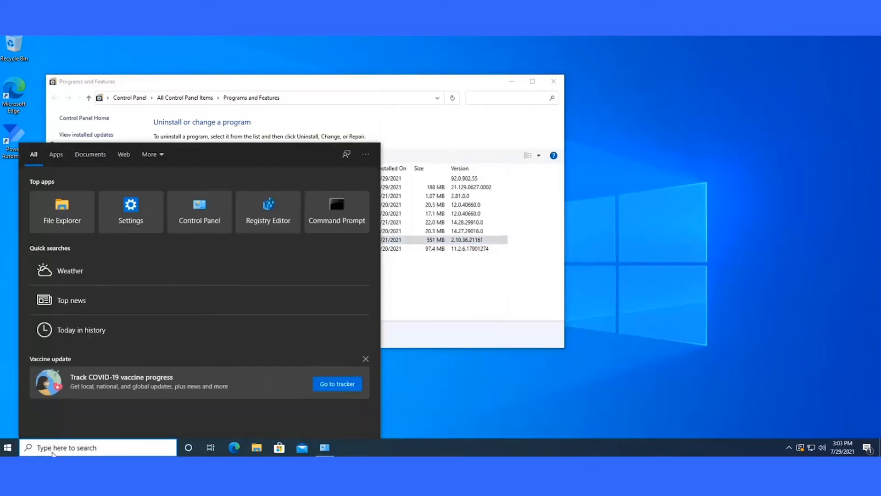
{"action": "type", "text": "con"}
{"action": "key", "text": "Return"}
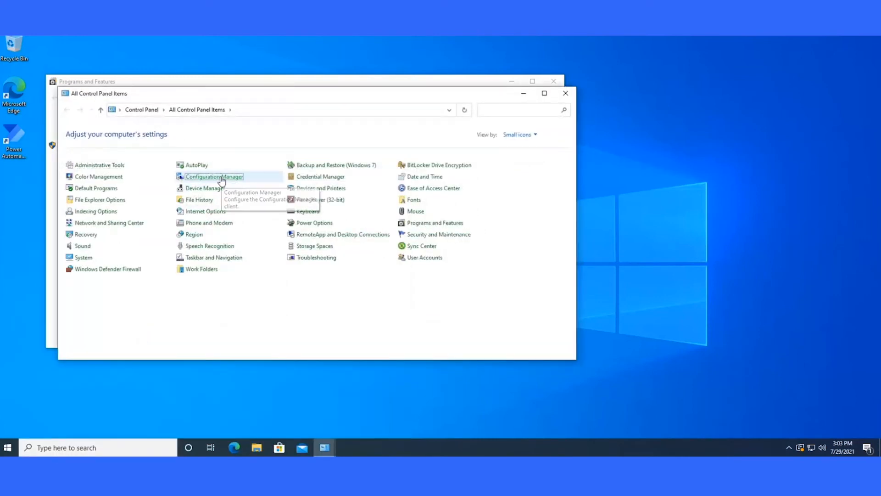
{"action": "left_click", "coordinate": [221, 179]}
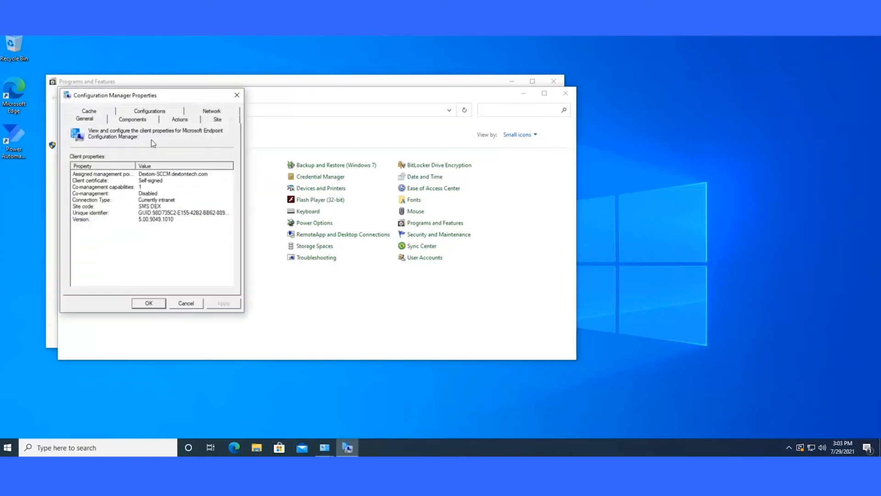
{"action": "left_click", "coordinate": [179, 119]}
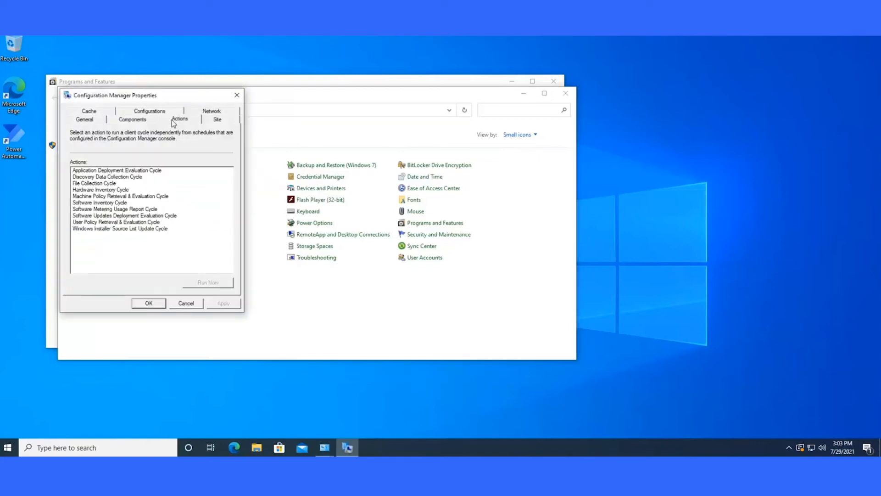
Run the Machine Policy Retrieval & Evaluation Cycle and the Application Deployment Evaluation Cycle on the client
{"action": "left_click", "coordinate": [134, 197]}
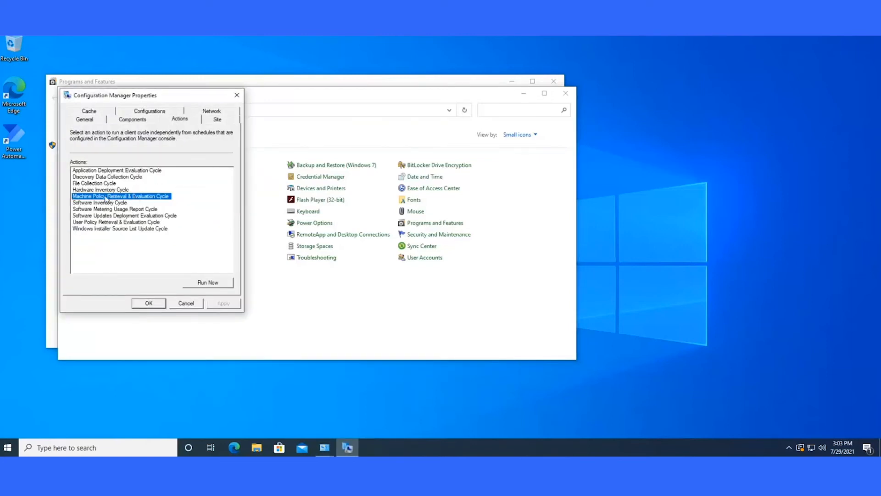
{"action": "left_click", "coordinate": [205, 284]}
{"action": "left_click", "coordinate": [510, 274]}
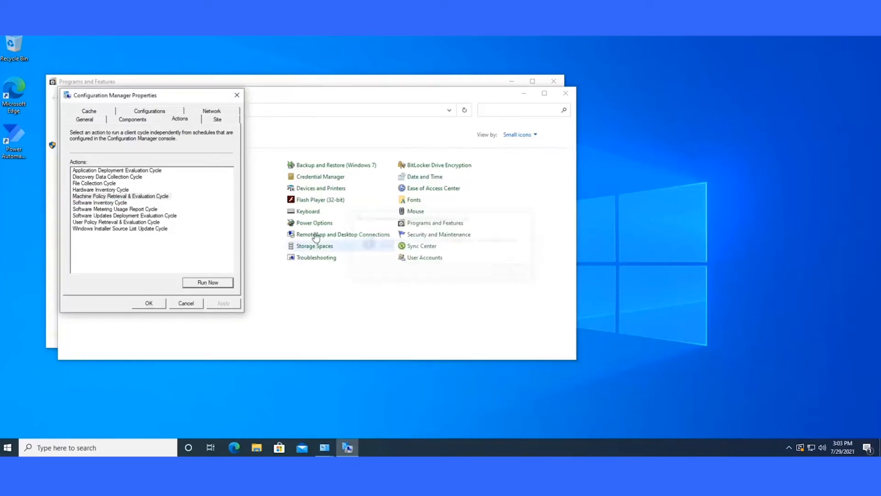
{"action": "left_click", "coordinate": [140, 171]}
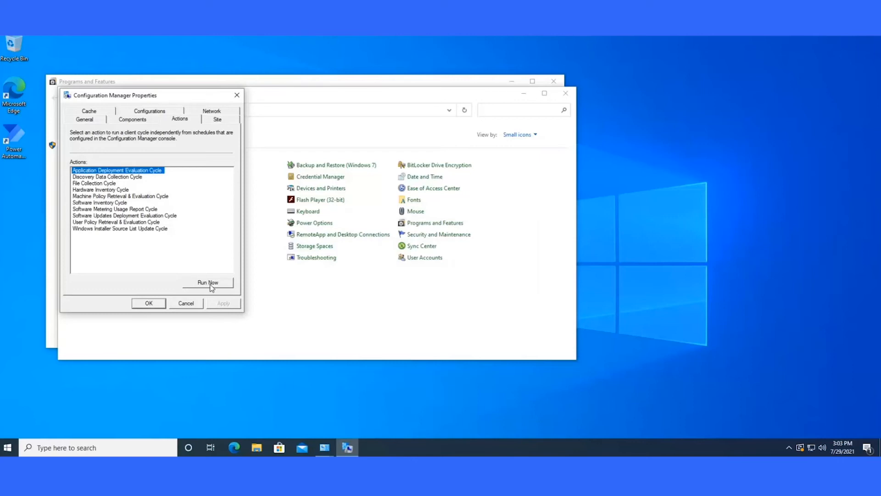
{"action": "left_click", "coordinate": [209, 283]}
{"action": "left_click", "coordinate": [514, 273]}
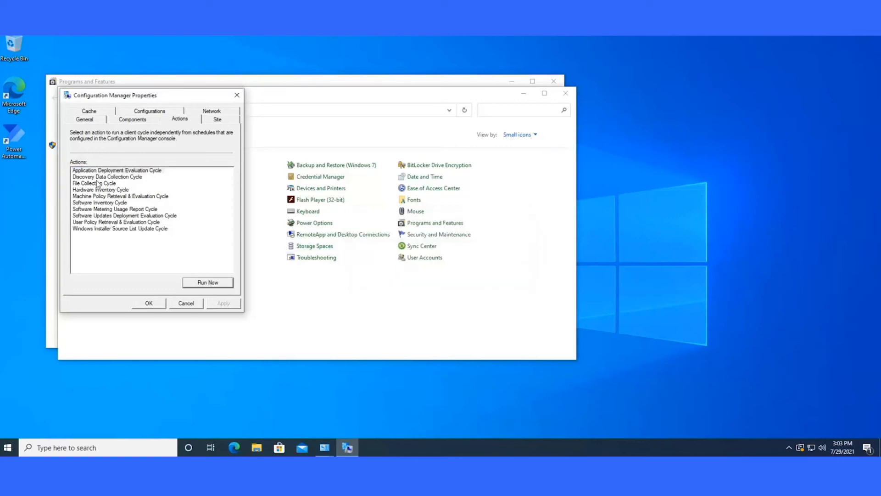
{"action": "left_click", "coordinate": [106, 197]}
{"action": "left_click", "coordinate": [111, 171]}
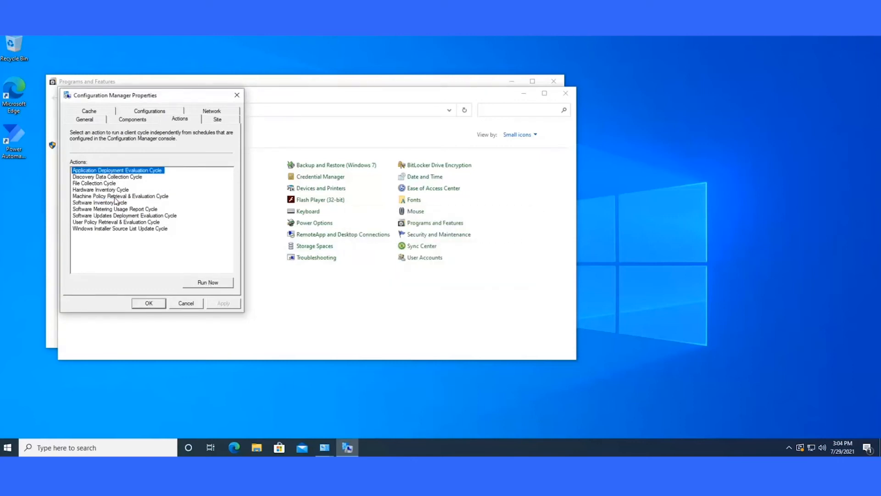
{"action": "left_click", "coordinate": [119, 197]}
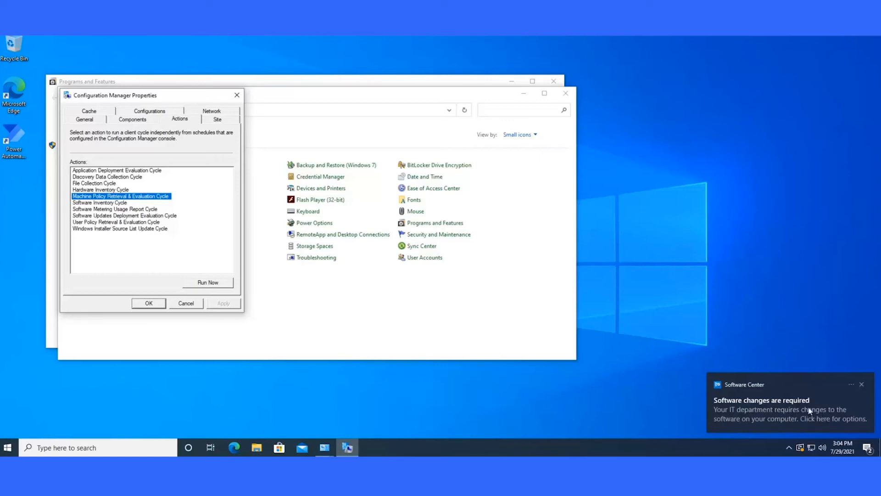
Open the Software Center notification about required software changes, dismiss the backup reminder, and close the Configuration Manager properties
{"action": "left_click", "coordinate": [867, 448]}
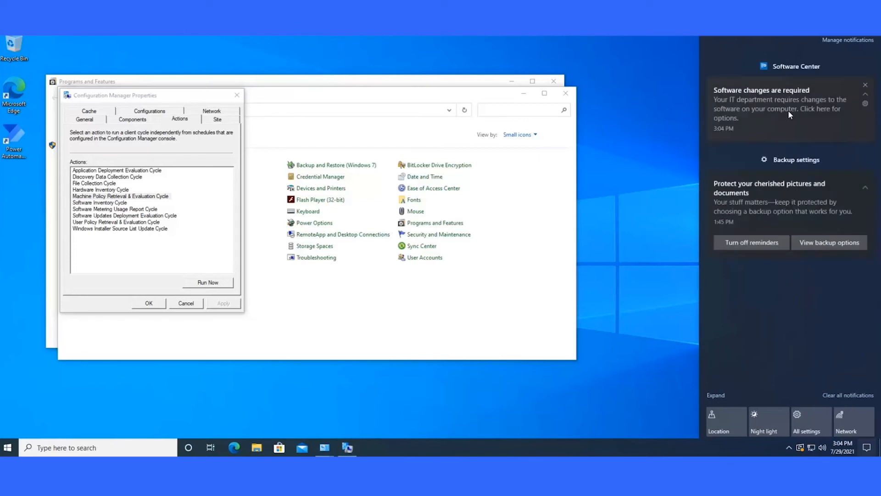
{"action": "left_click", "coordinate": [788, 109]}
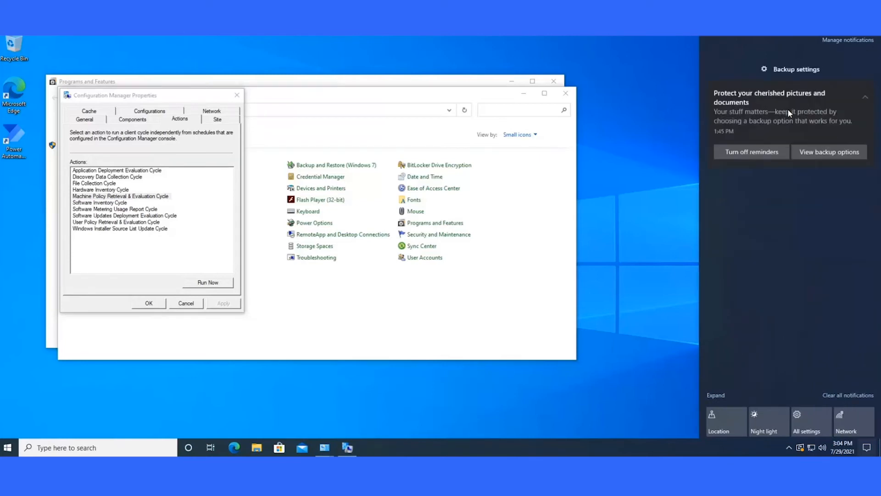
{"action": "left_click_drag", "start_coordinate": [773, 80], "coordinate": [830, 87]}
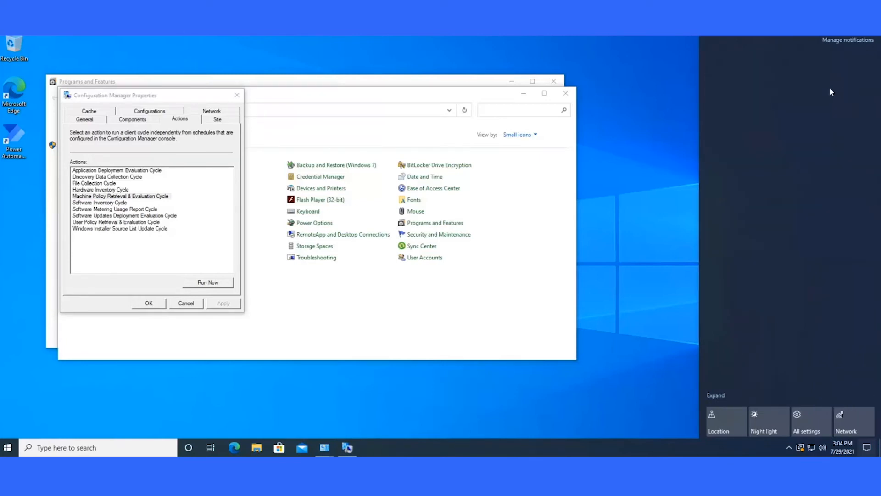
{"action": "left_click", "coordinate": [186, 303]}
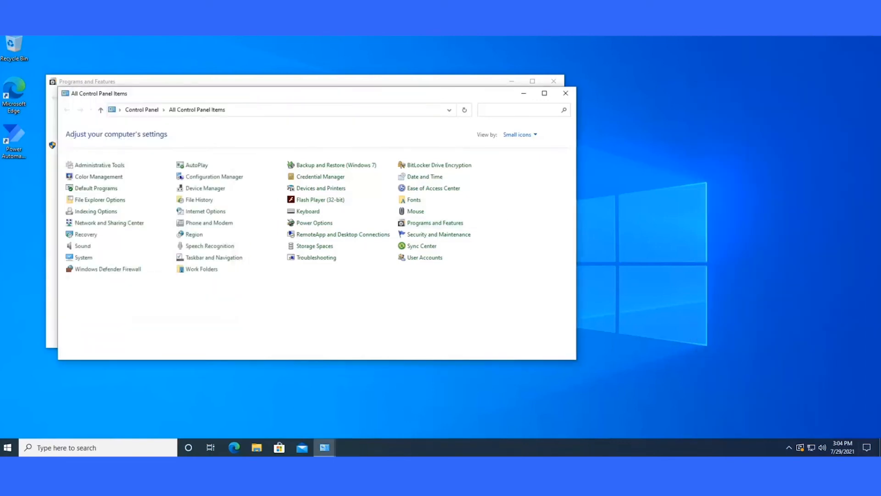
{"action": "right_click", "coordinate": [405, 446]}
{"action": "left_click", "coordinate": [440, 407]}
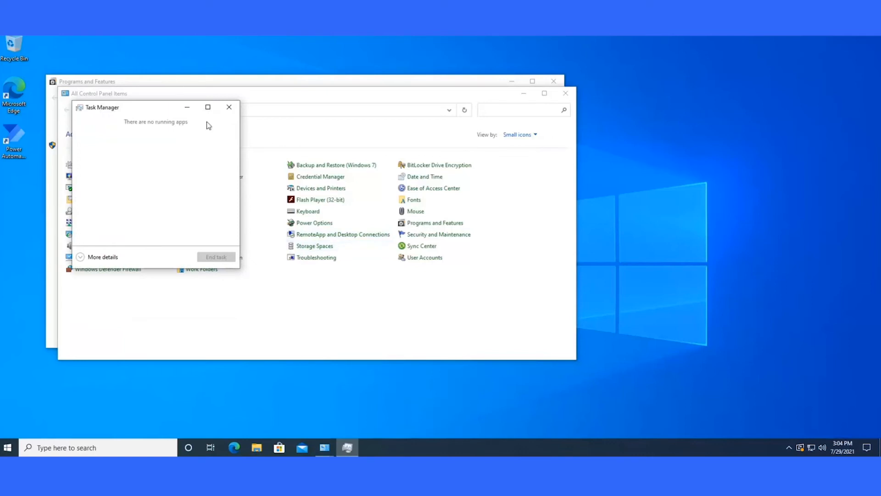
{"action": "left_click", "coordinate": [229, 107]}
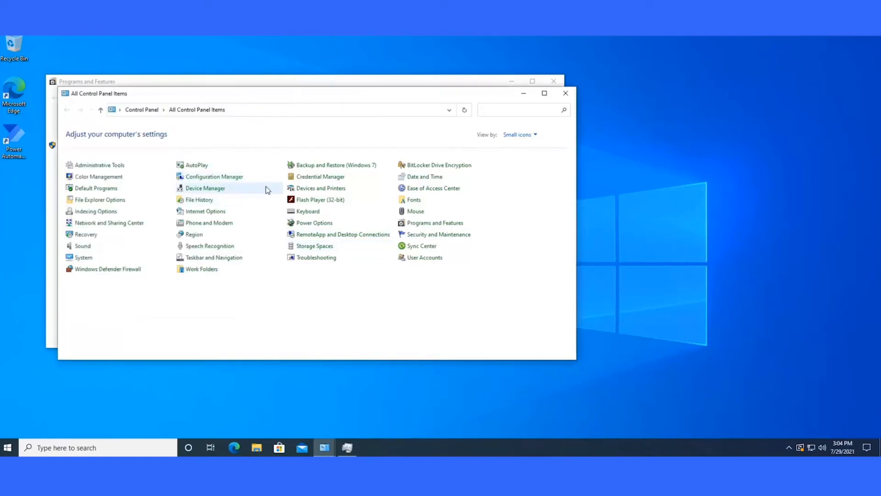
Reopen the Configuration Manager client actions and select the Machine Policy Retrieval & Evaluation Cycle
{"action": "left_click", "coordinate": [225, 177]}
{"action": "left_click", "coordinate": [203, 144]}
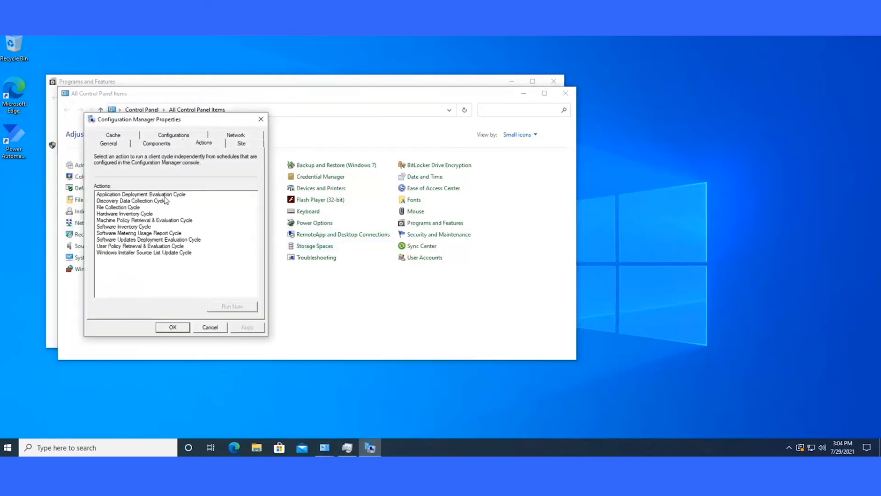
{"action": "left_click", "coordinate": [132, 220]}
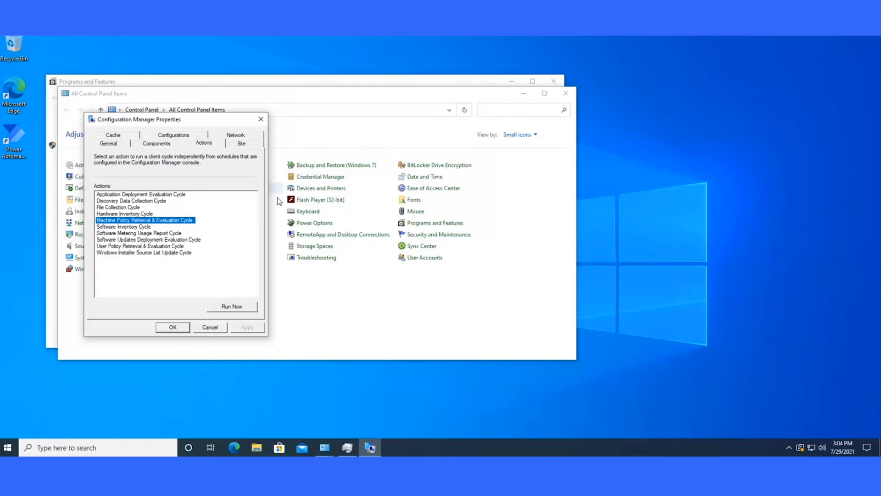
Locate the Setup.Microsoft.PowerAutomateDesktop.exe processes in Task Manager's detailed process list, widening the Name column to read their full names
{"action": "right_click", "coordinate": [462, 451]}
{"action": "left_click", "coordinate": [493, 404]}
{"action": "left_click", "coordinate": [347, 447]}
{"action": "left_click", "coordinate": [92, 257]}
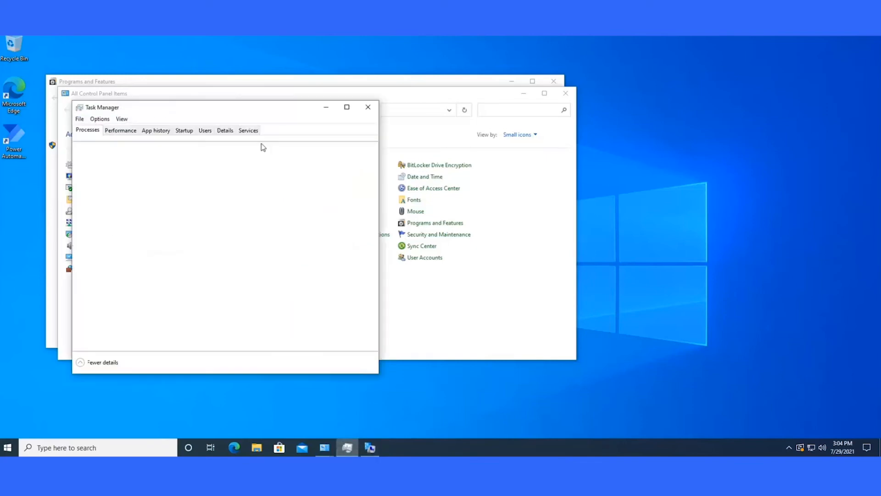
{"action": "scroll", "coordinate": [158, 238], "scroll_direction": "down", "scroll_amount": 9}
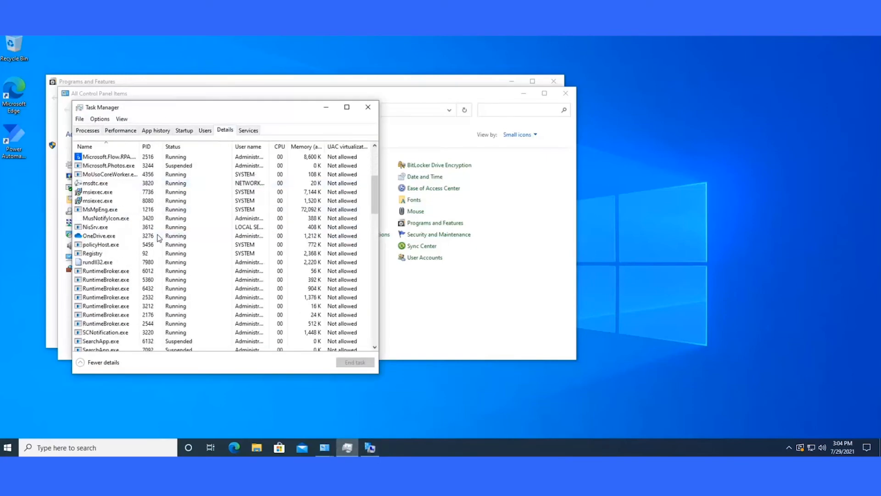
{"action": "left_click", "coordinate": [111, 288]}
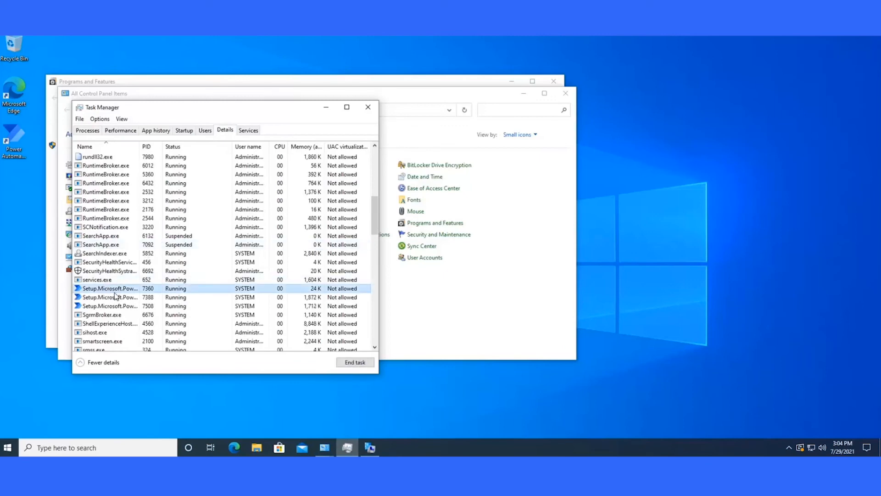
{"action": "scroll", "coordinate": [146, 296], "scroll_direction": "up", "scroll_amount": 1}
{"action": "left_click_drag", "start_coordinate": [139, 146], "coordinate": [203, 154]}
{"action": "left_click", "coordinate": [338, 324]}
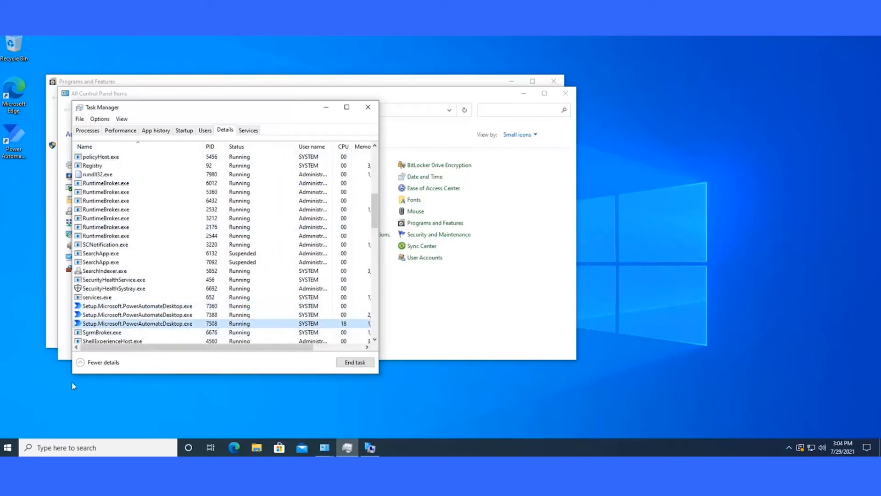
Place Programs and Features beside Task Manager and refresh the installed programs list to check the Power Automate Desktop version
{"action": "left_click", "coordinate": [327, 448]}
{"action": "left_click", "coordinate": [308, 421]}
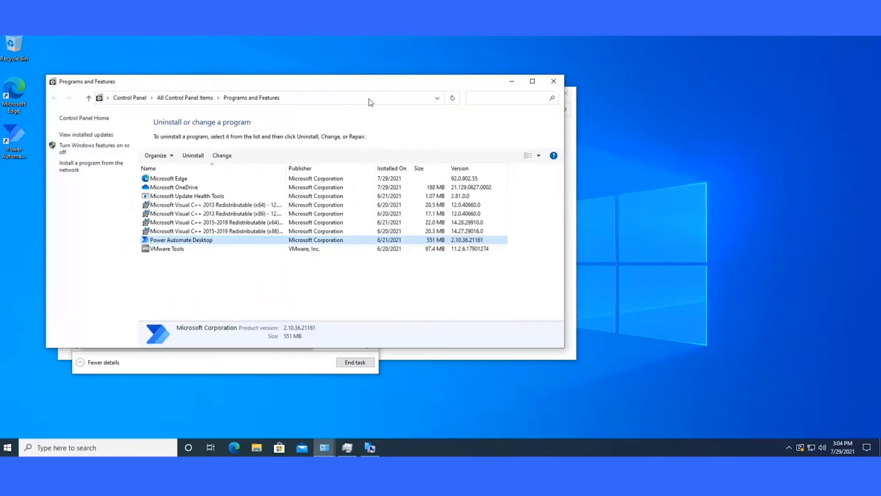
{"action": "left_click_drag", "start_coordinate": [375, 87], "coordinate": [614, 83]}
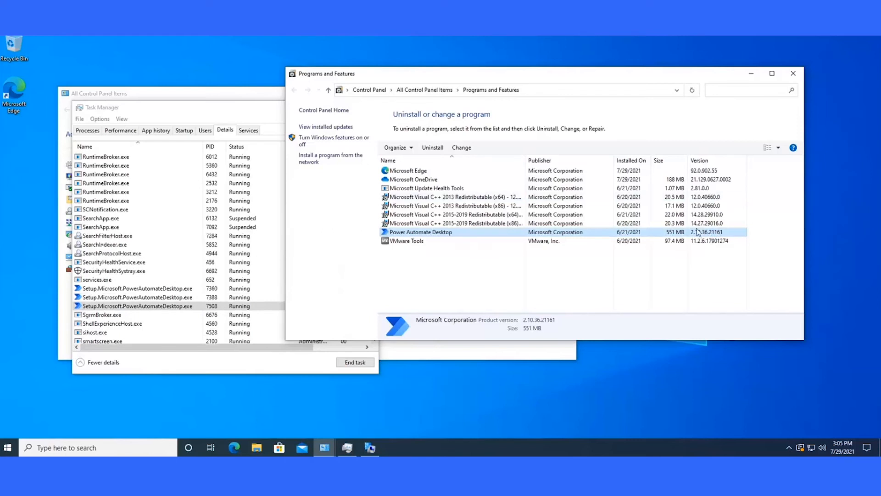
{"action": "left_click", "coordinate": [692, 91]}
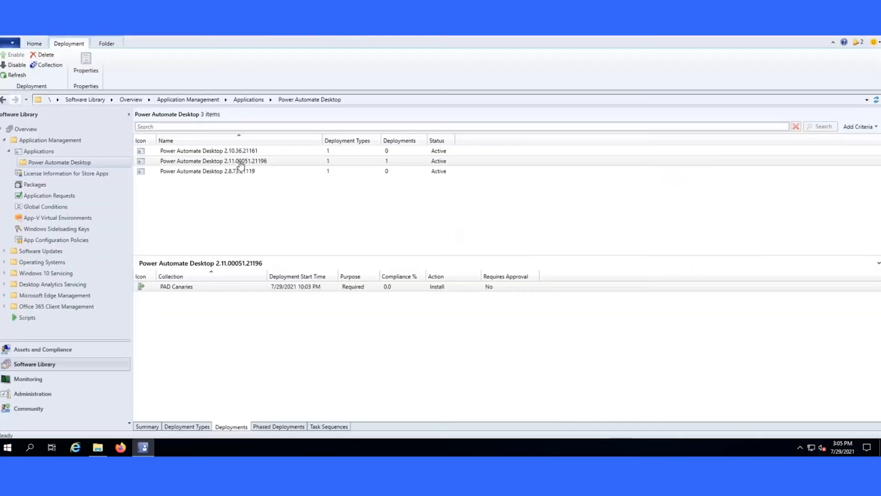
Add a supersedence relationship to the Power Automate Desktop 2.11.00051.21196 application, with Power Automate Desktop 2.10.36.21161 as the superseded application
{"action": "left_click", "coordinate": [240, 161]}
{"action": "right_click", "coordinate": [240, 163]}
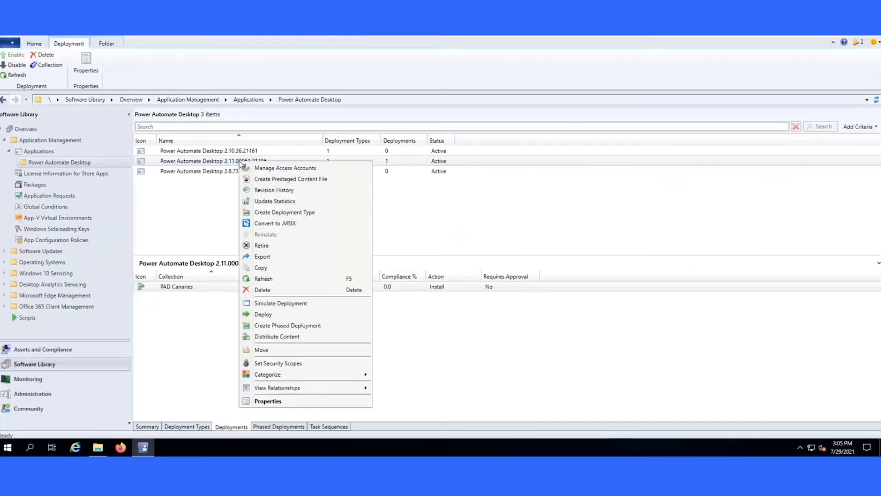
{"action": "left_click", "coordinate": [280, 402]}
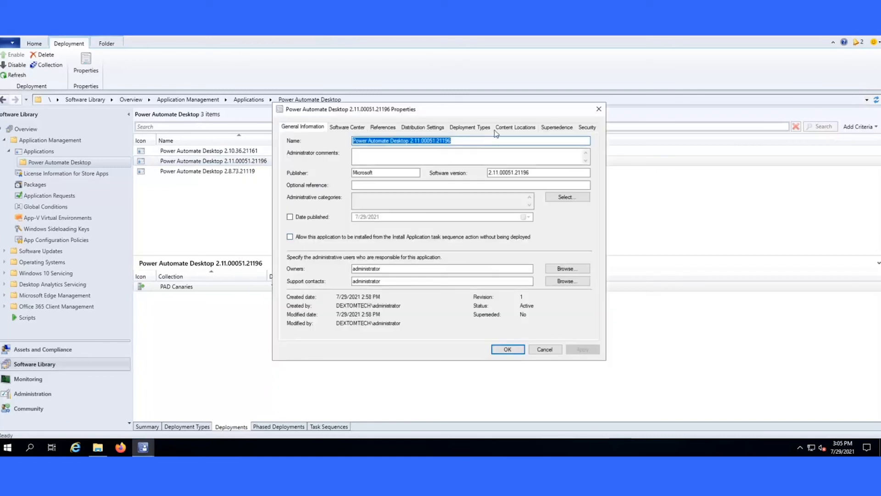
{"action": "left_click", "coordinate": [552, 131]}
{"action": "left_click", "coordinate": [479, 296]}
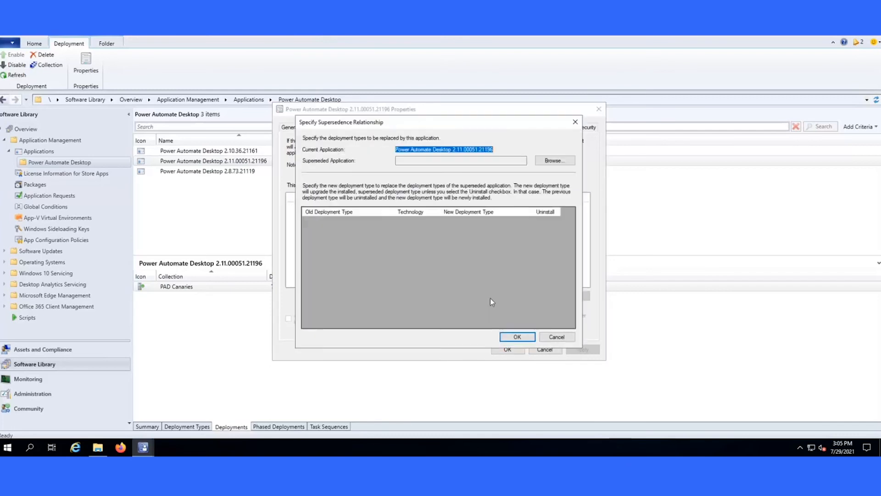
{"action": "left_click", "coordinate": [555, 160]}
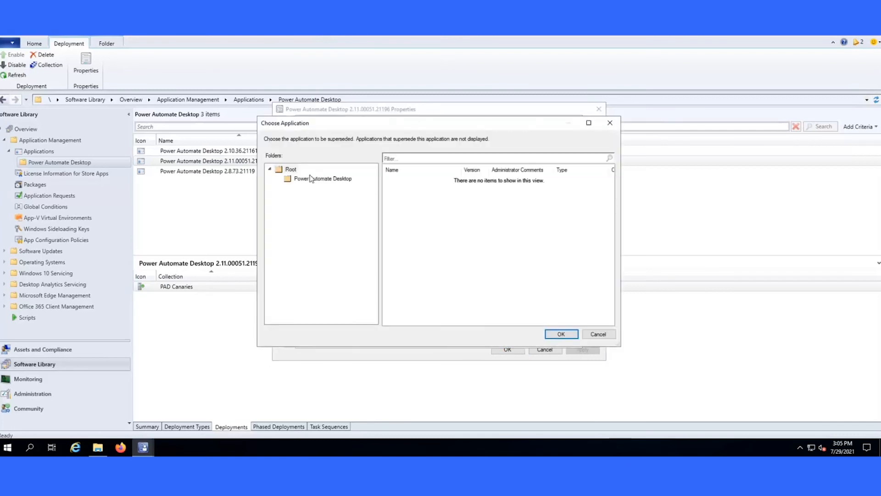
{"action": "left_click", "coordinate": [307, 179]}
{"action": "double_click", "coordinate": [452, 181]}
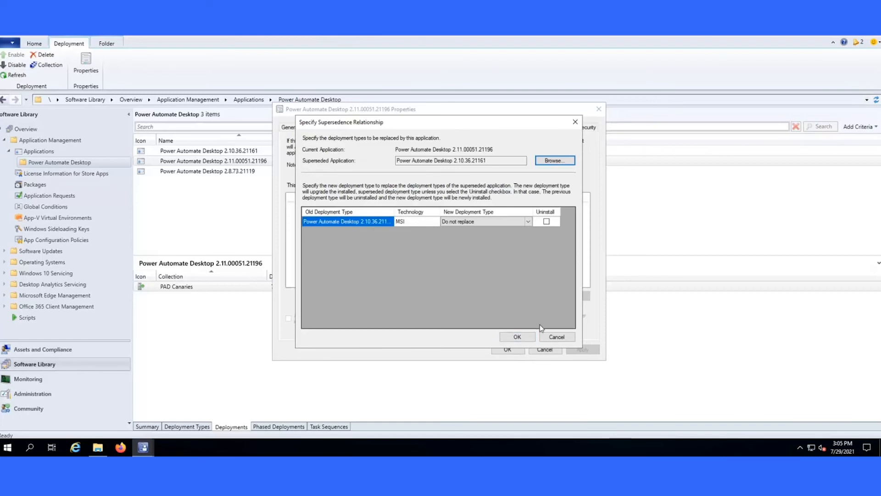
Replace the superseded deployment type with the Power Automate Desktop 2.11.00051.21196 one, leave Uninstall off, and save the application properties
{"action": "left_click", "coordinate": [528, 221]}
{"action": "left_click", "coordinate": [473, 237]}
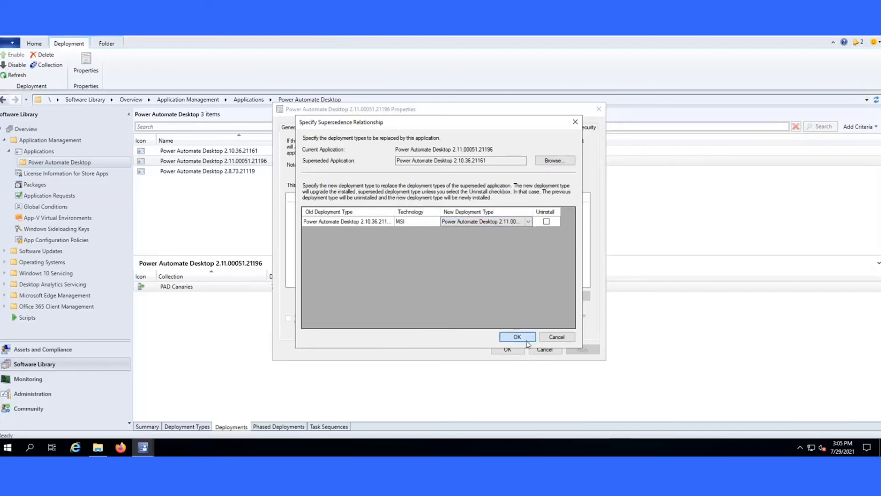
{"action": "left_click", "coordinate": [517, 337]}
{"action": "left_click", "coordinate": [581, 348]}
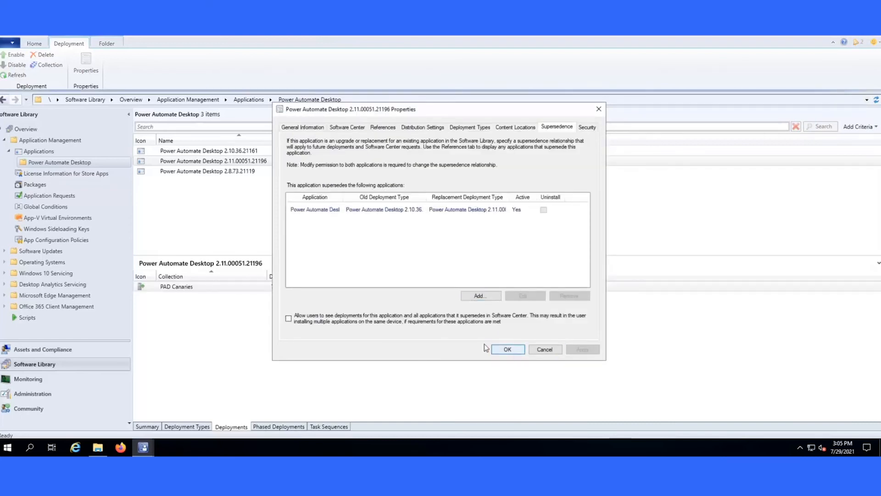
{"action": "left_click", "coordinate": [507, 349]}
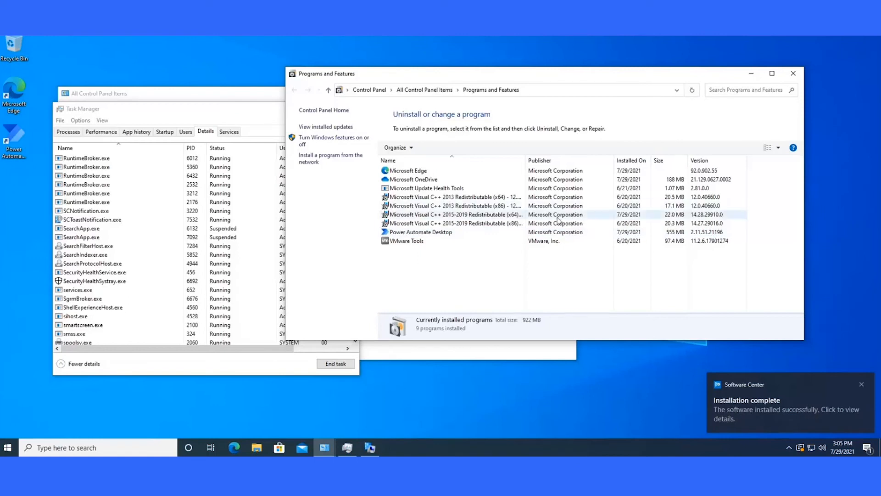
Check the installed Power Automate Desktop version in Programs and Features on the client computer
{"action": "left_click", "coordinate": [698, 234]}
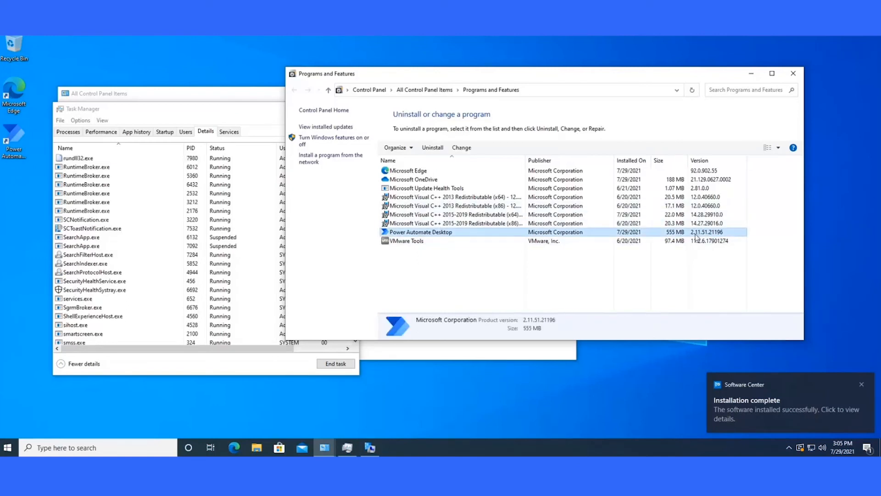
{"action": "left_click", "coordinate": [300, 373]}
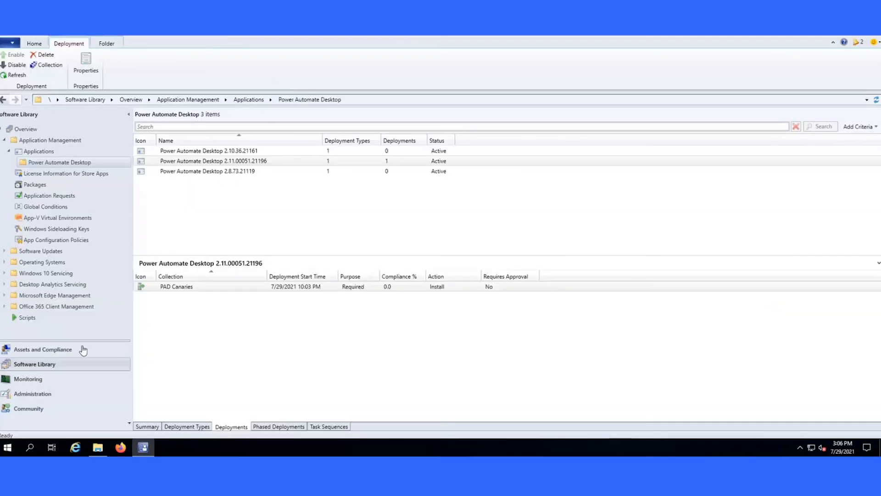
Display the deployments in the Configuration Manager Monitoring workspace and widen the Software column to show the full application name
{"action": "left_click", "coordinate": [56, 379]}
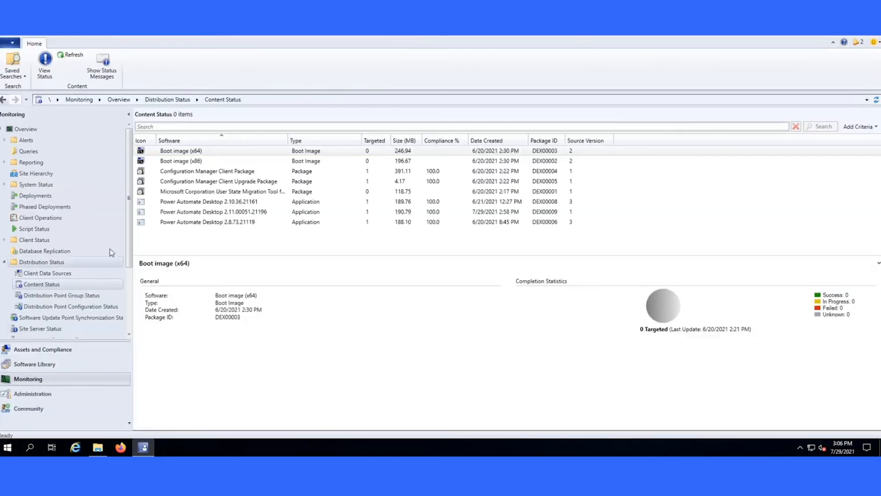
{"action": "scroll", "coordinate": [95, 262], "scroll_direction": "down", "scroll_amount": 2}
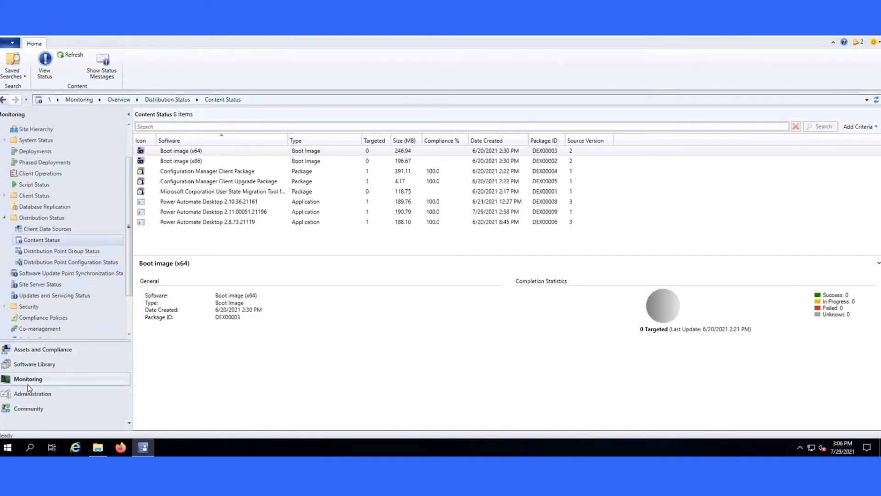
{"action": "scroll", "coordinate": [68, 269], "scroll_direction": "down", "scroll_amount": 1}
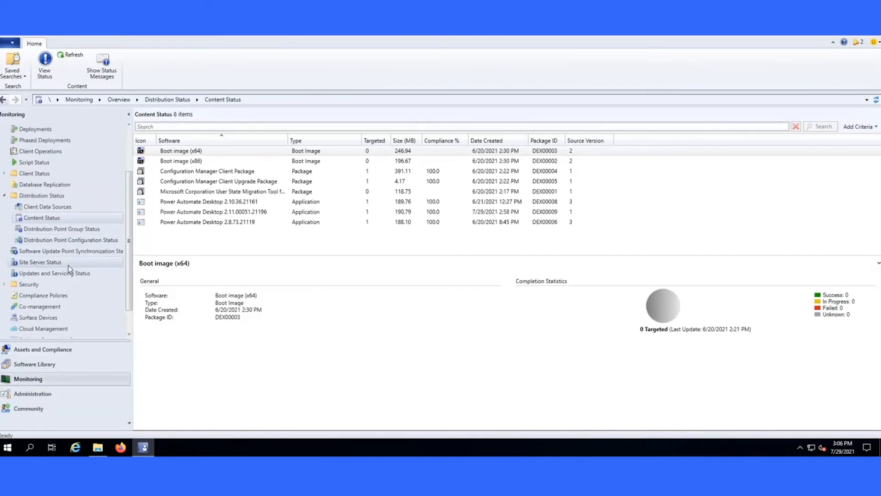
{"action": "scroll", "coordinate": [69, 269], "scroll_direction": "up", "scroll_amount": 1}
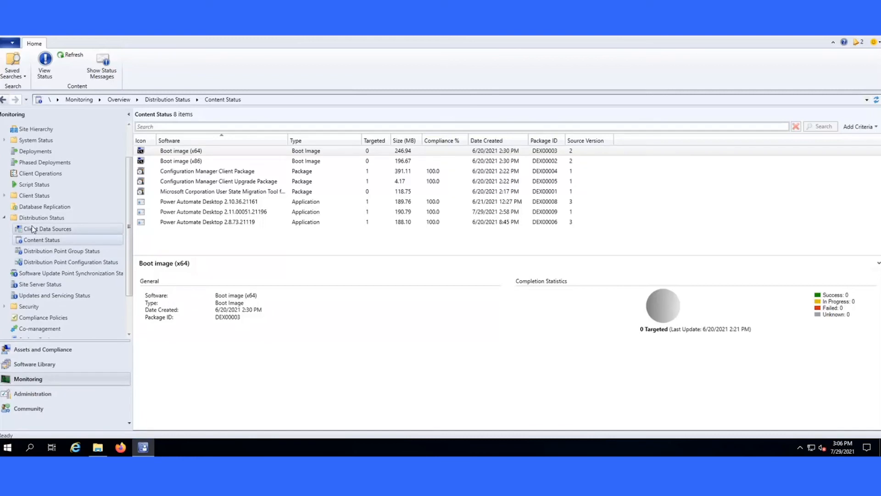
{"action": "scroll", "coordinate": [33, 229], "scroll_direction": "up", "scroll_amount": 2}
{"action": "left_click", "coordinate": [39, 197]}
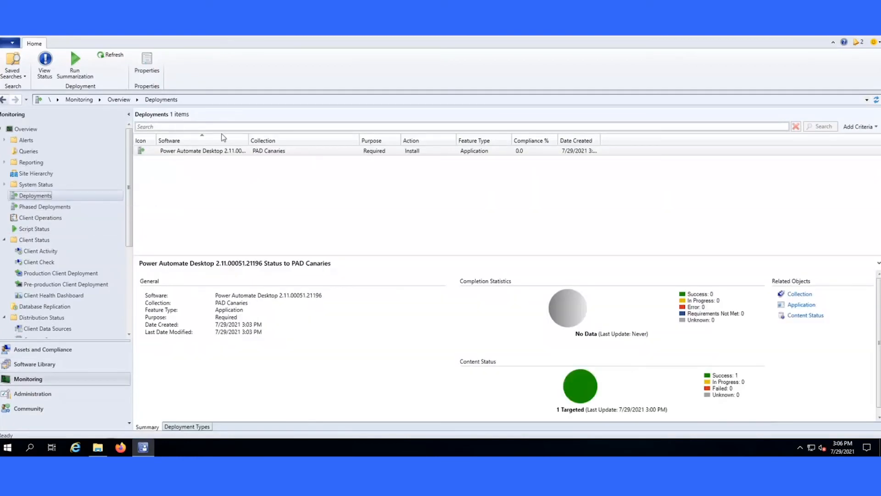
{"action": "left_click_drag", "start_coordinate": [249, 140], "coordinate": [321, 140]}
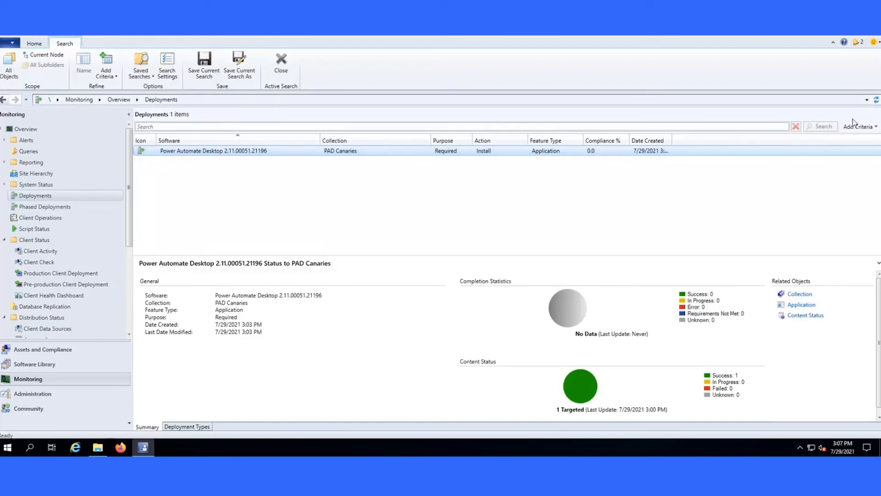
Run summarization on the Power Automate Desktop 2.11.00051.21196 deployment to PAD Canaries and refresh the deployments view
{"action": "key", "text": "F5"}
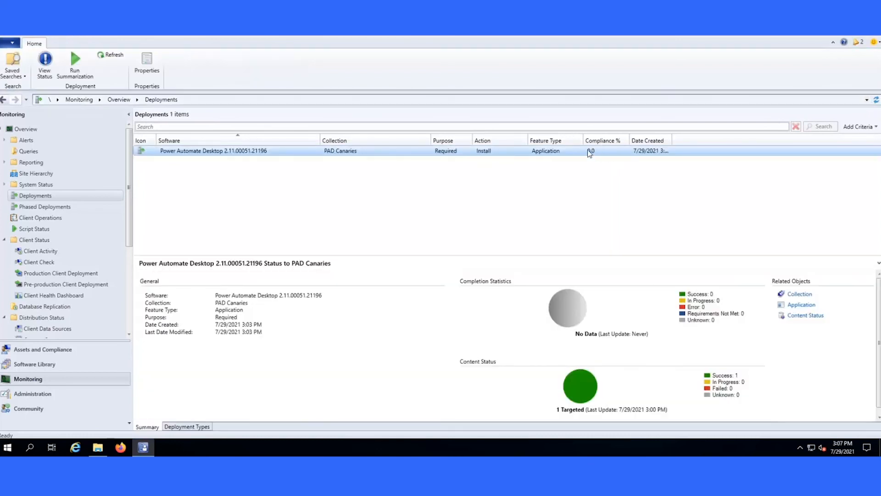
{"action": "right_click", "coordinate": [591, 156]}
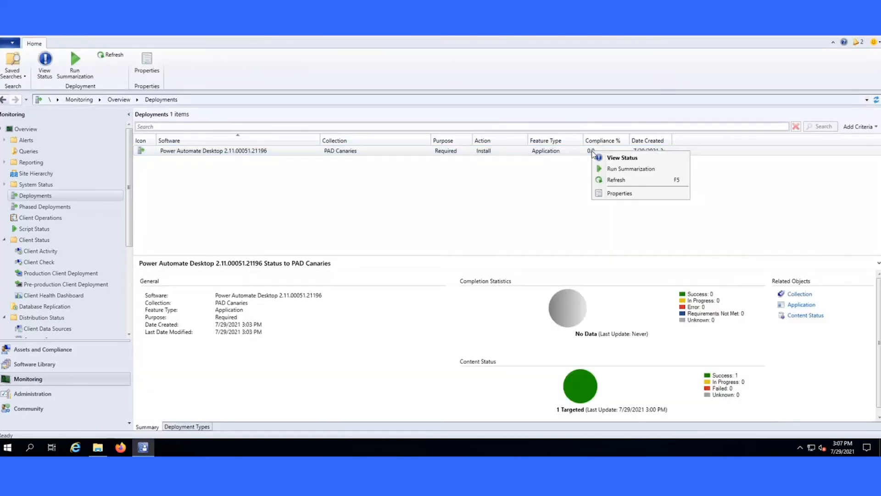
{"action": "left_click", "coordinate": [609, 169]}
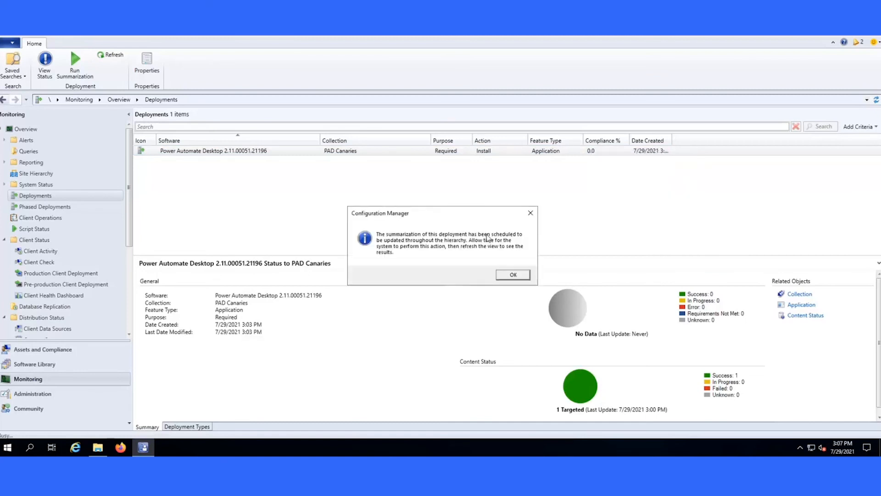
{"action": "left_click", "coordinate": [512, 277]}
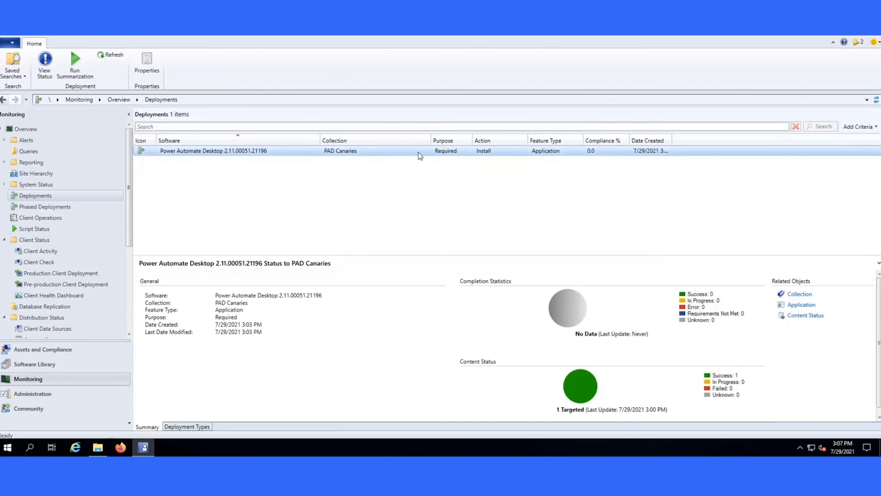
{"action": "left_click", "coordinate": [876, 101]}
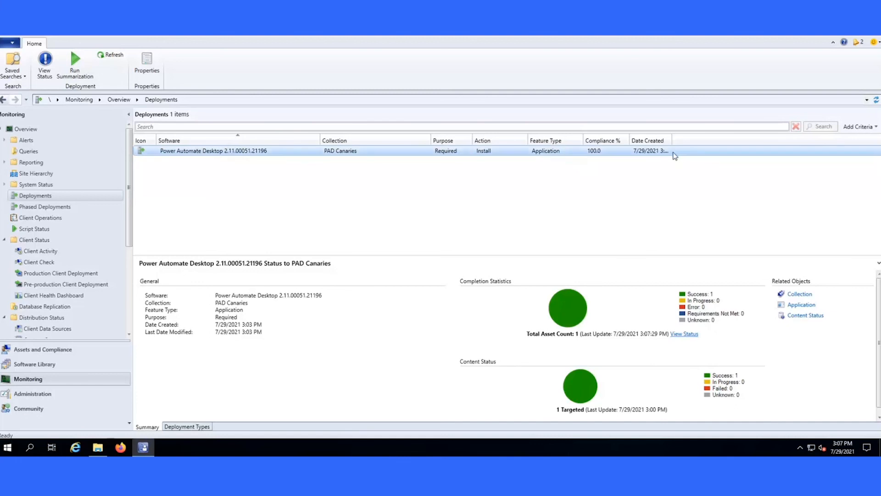
View the deployment's detailed status, widen the Assets and Deployment Type columns, and check the Error and Success results
{"action": "left_click", "coordinate": [672, 334]}
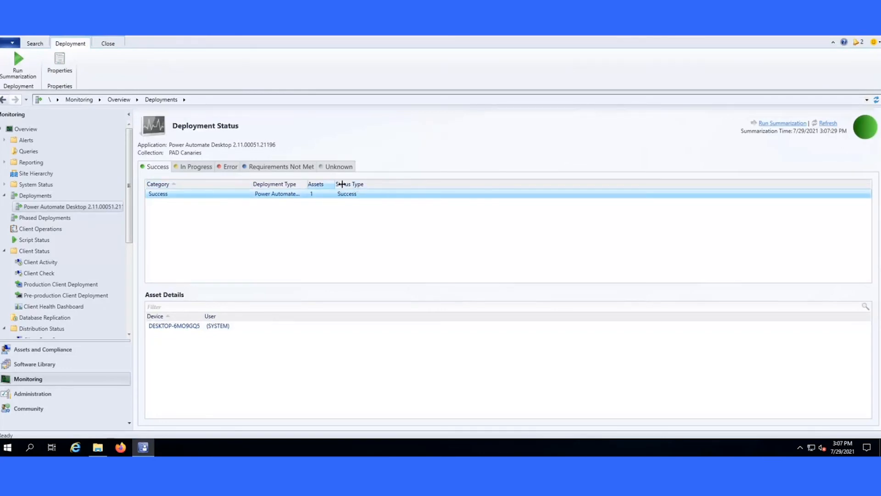
{"action": "left_click_drag", "start_coordinate": [342, 184], "coordinate": [408, 183]}
{"action": "left_click_drag", "start_coordinate": [304, 183], "coordinate": [394, 184]}
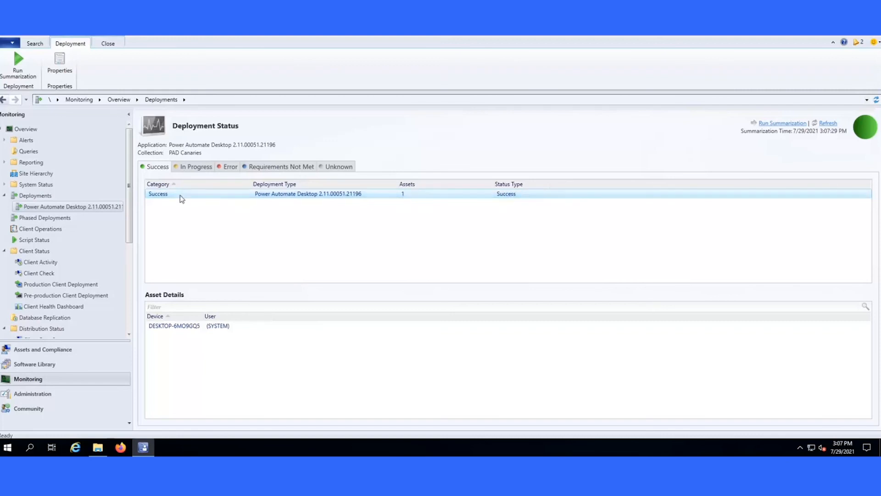
{"action": "left_click", "coordinate": [228, 168]}
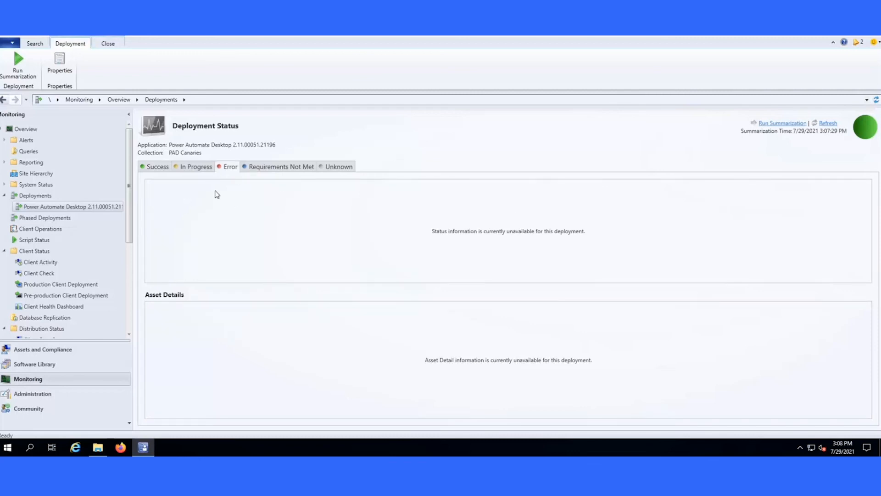
{"action": "left_click", "coordinate": [163, 169]}
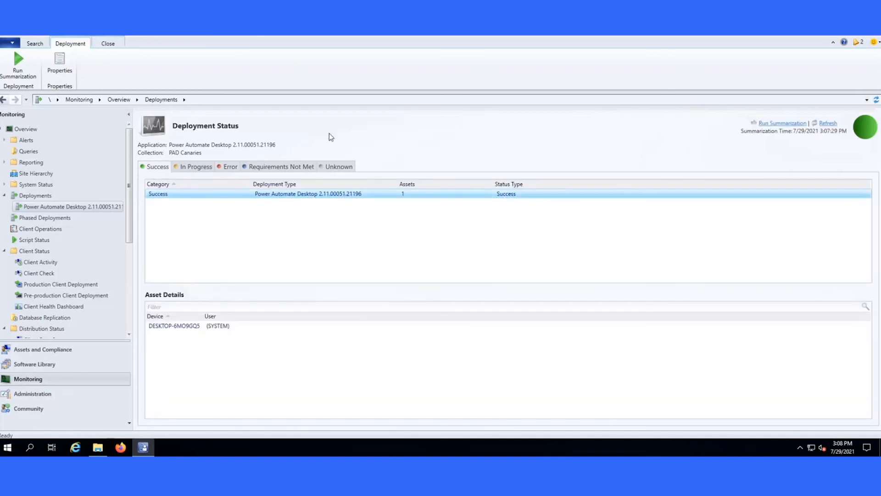
Show the deployments of Power Automate Desktop 2.11.00051.21196 in the Software Library and start a new deployment of that application
{"action": "left_click", "coordinate": [37, 364]}
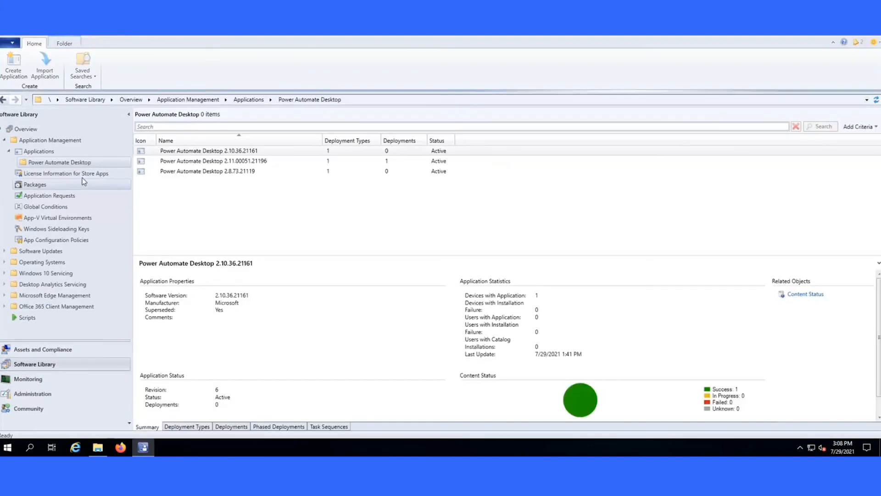
{"action": "left_click", "coordinate": [231, 426]}
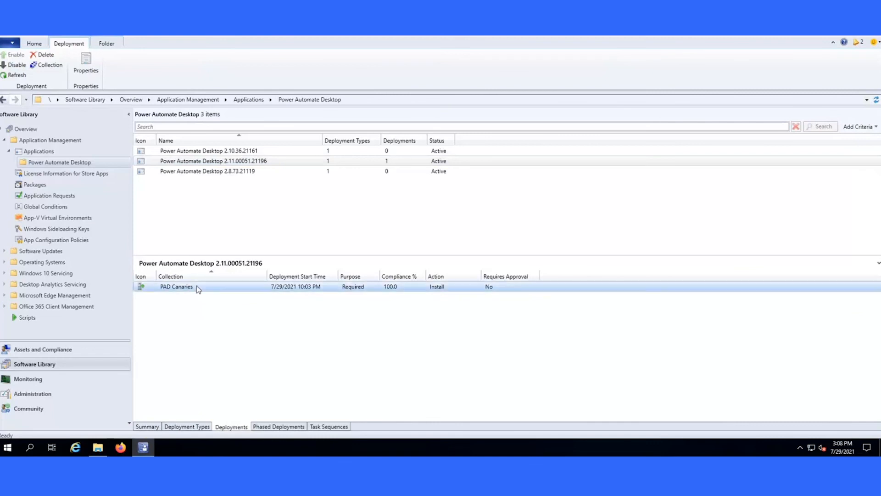
{"action": "right_click", "coordinate": [231, 164]}
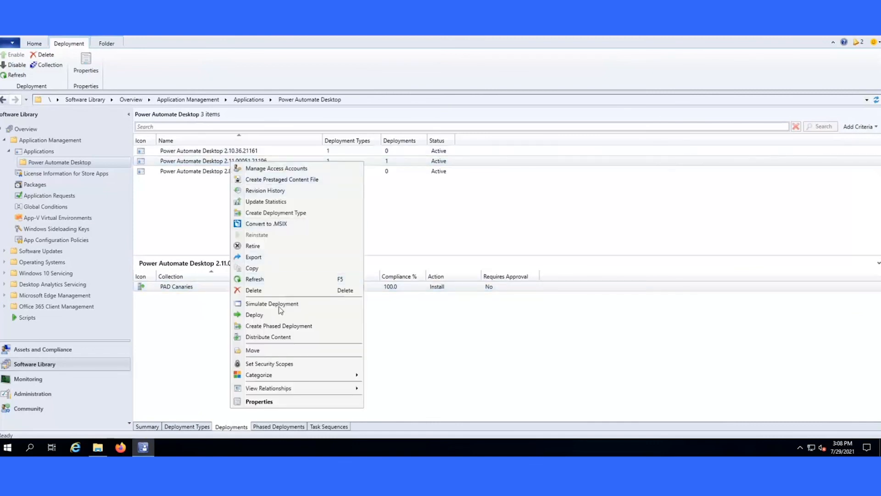
{"action": "left_click", "coordinate": [266, 315]}
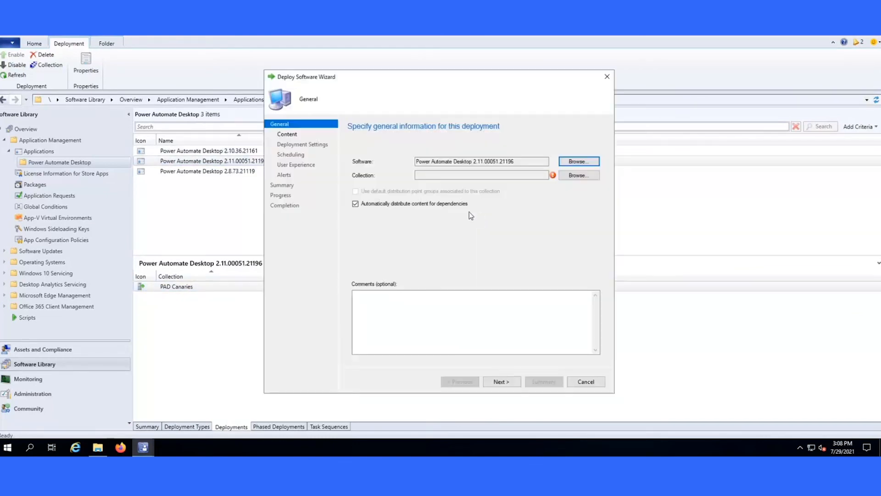
Examine PAD Pilot Devices and PAD All Devices among the Power Automate Desktop device collections as deployment targets, and leave without choosing one
{"action": "left_click", "coordinate": [560, 178]}
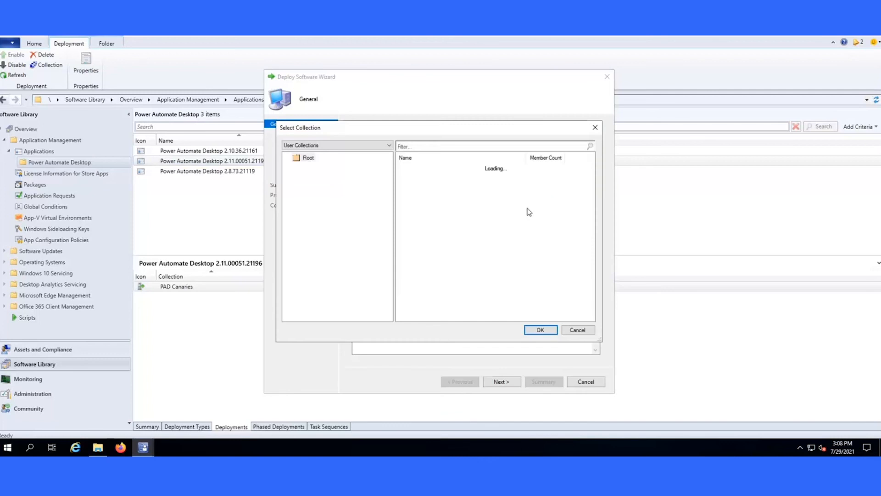
{"action": "left_click", "coordinate": [334, 145]}
{"action": "left_click", "coordinate": [321, 160]}
{"action": "left_click", "coordinate": [330, 167]}
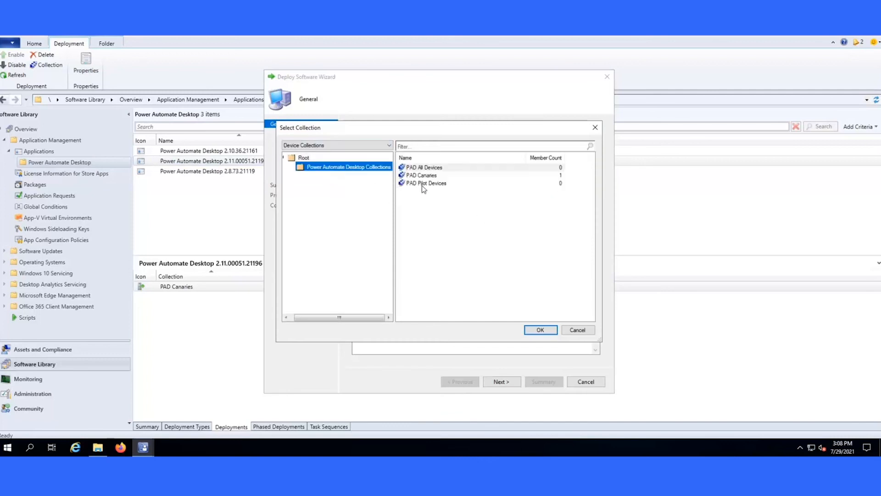
{"action": "left_click", "coordinate": [428, 184]}
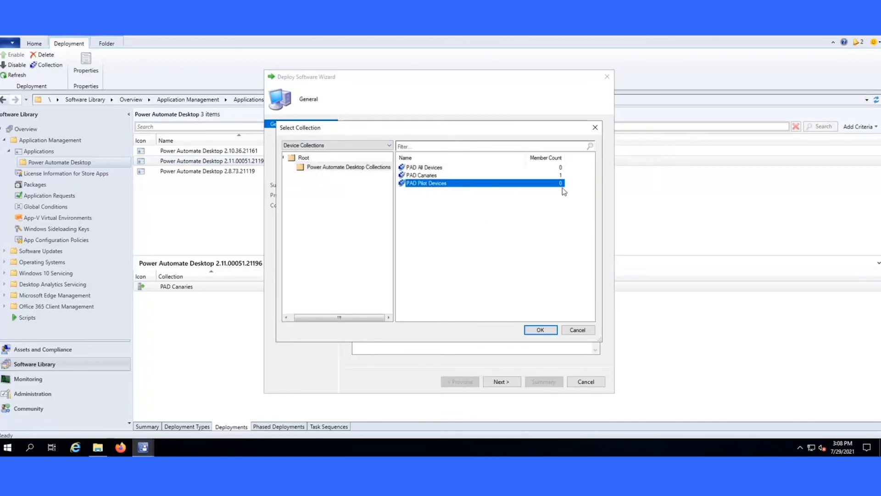
{"action": "left_click", "coordinate": [426, 169]}
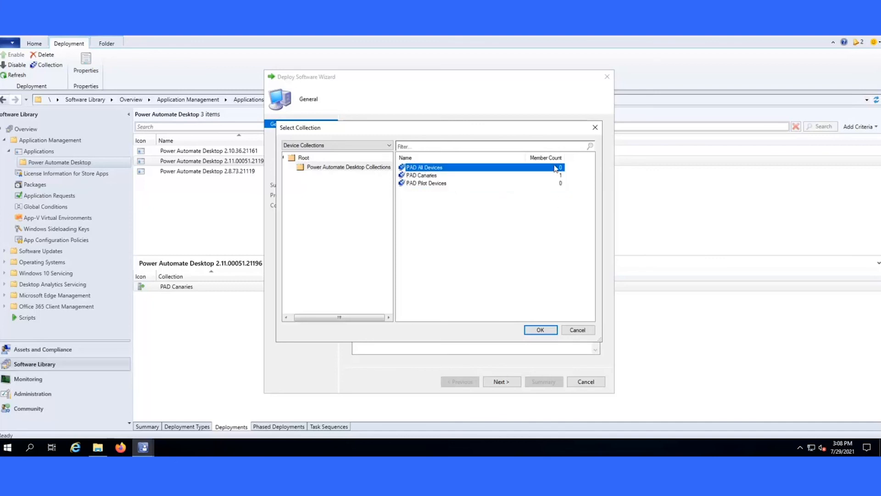
{"action": "left_click", "coordinate": [435, 186]}
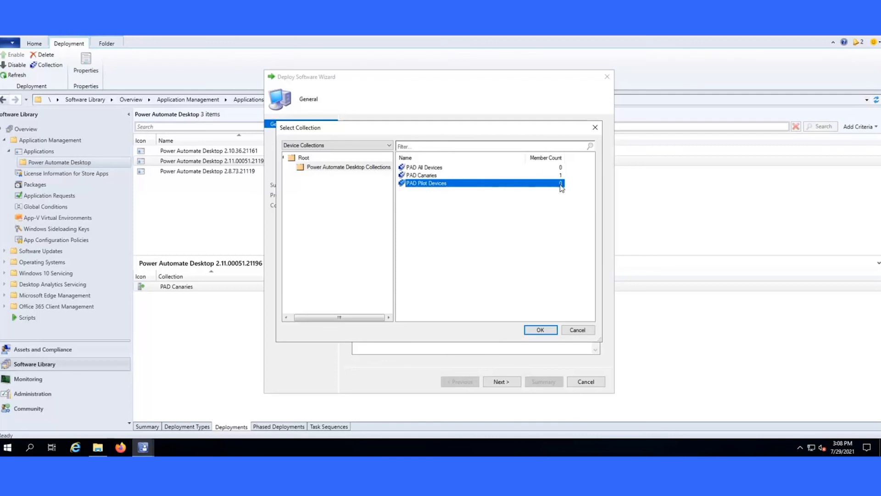
{"action": "left_click", "coordinate": [506, 168]}
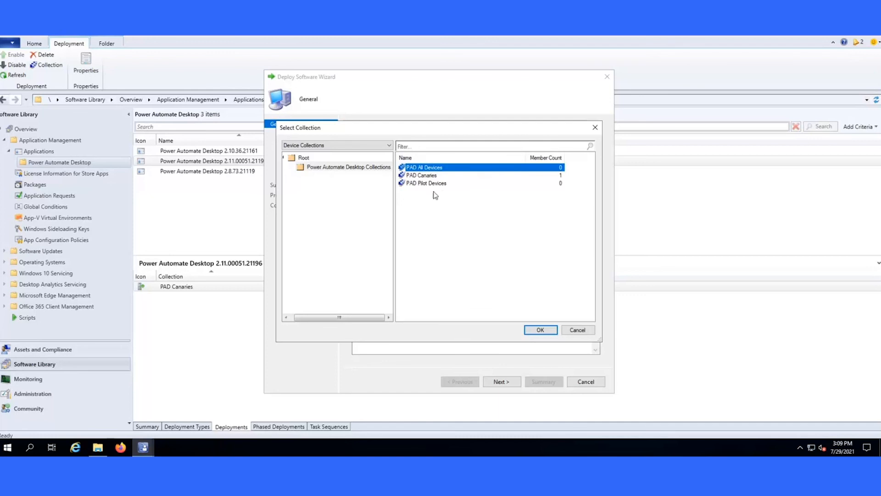
{"action": "left_click", "coordinate": [576, 331]}
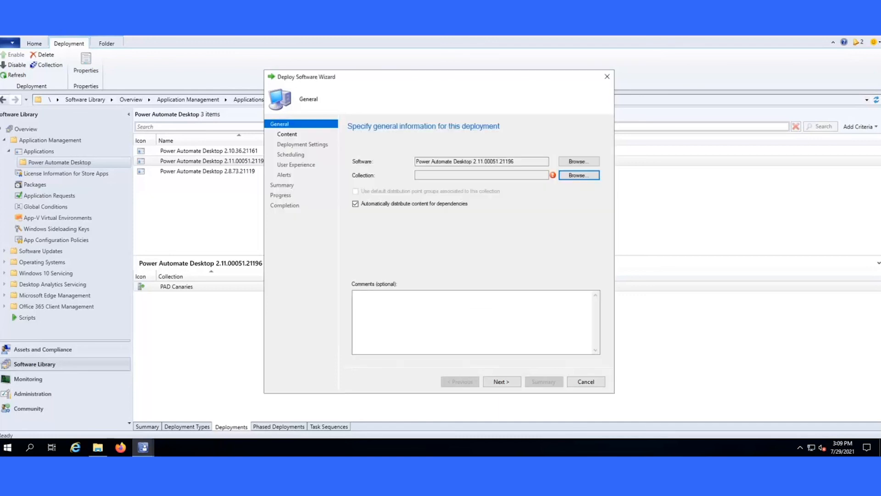